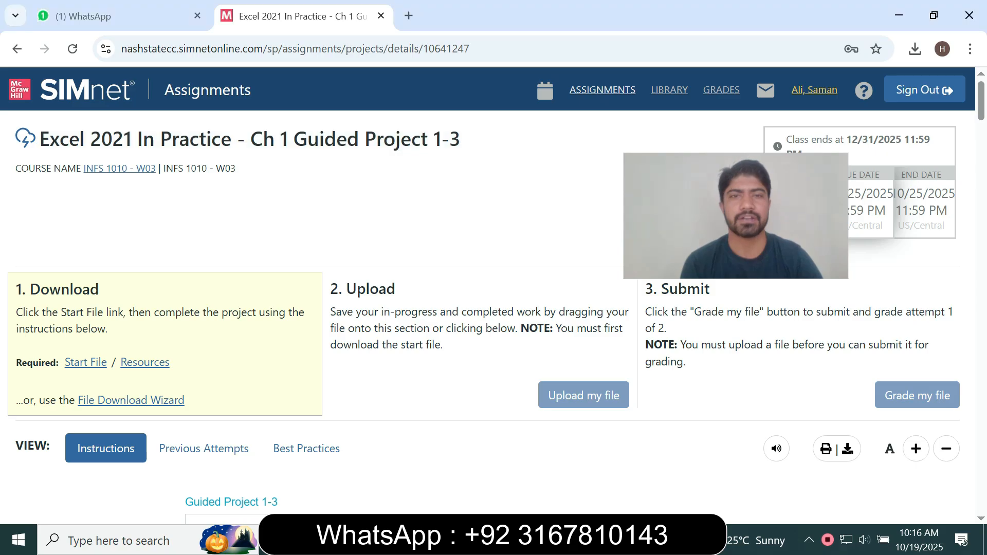
# Download the project start file and the resource bundle through the File Download Wizard.
pyautogui.moveTo(736, 215); pyautogui.dragTo(593, 171)
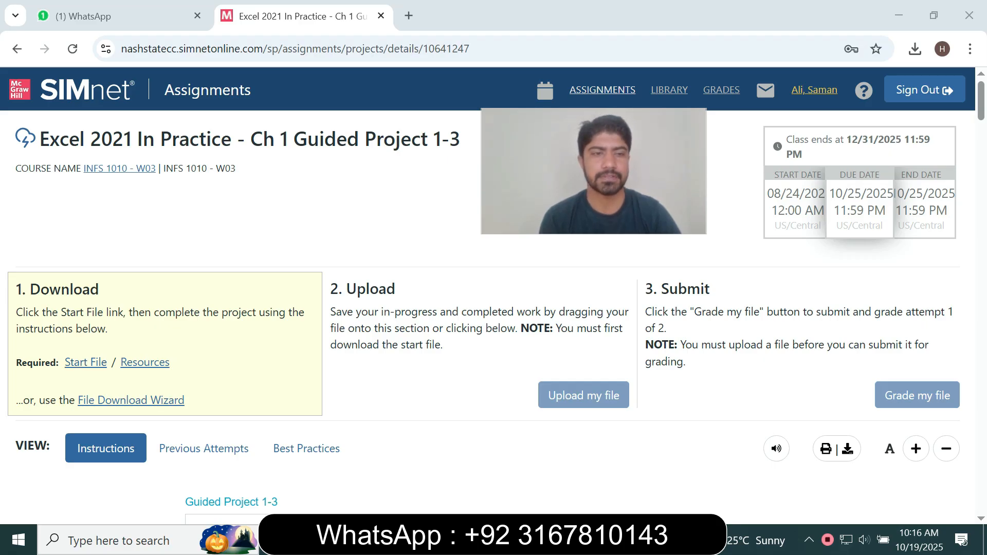
pyautogui.click(131, 401)
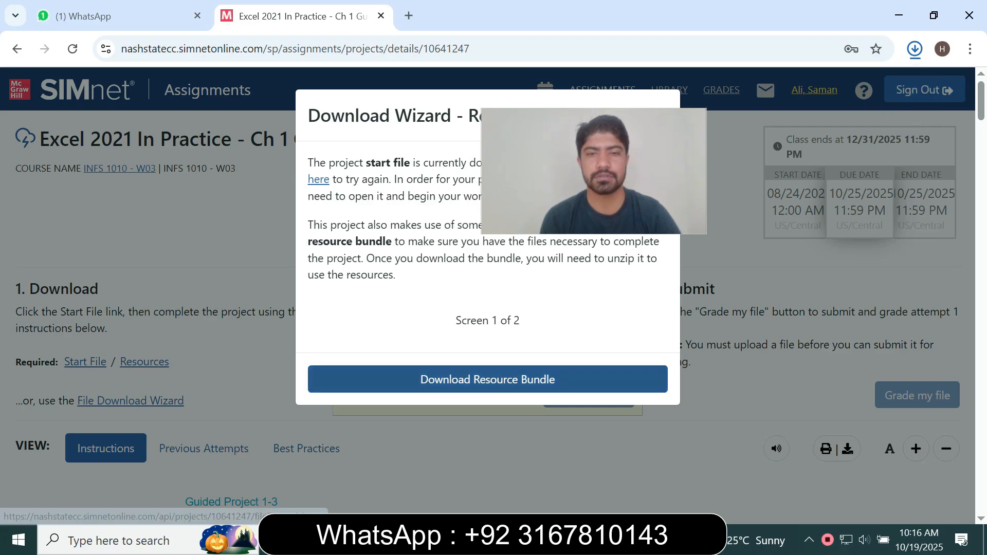
pyautogui.click(487, 284)
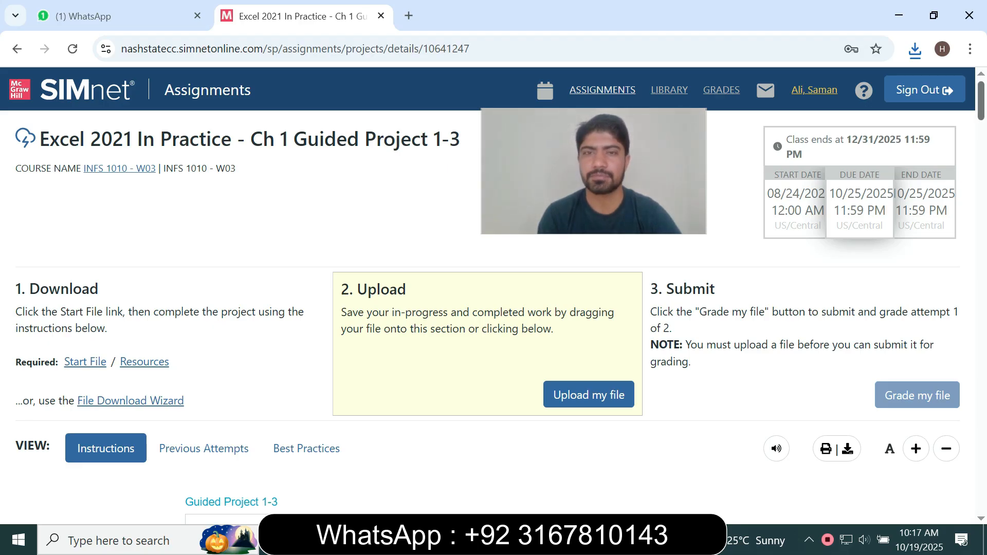
# Find the project's steps in the assignment instructions and open the EX2021-GuidedProject-1-3 start workbook from the Downloads folder.
pyautogui.scroll(-15, 478, 308)
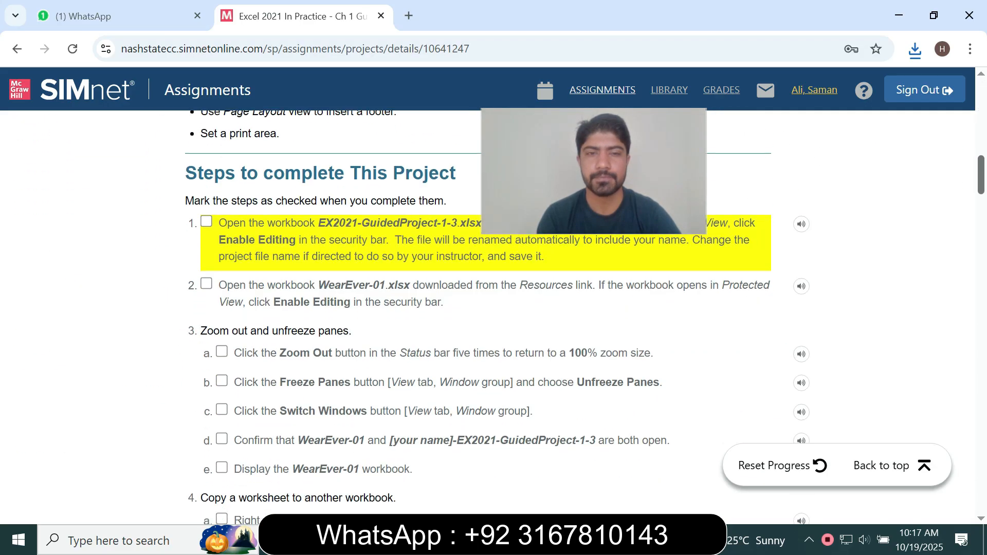
pyautogui.moveTo(593, 171); pyautogui.dragTo(781, 163)
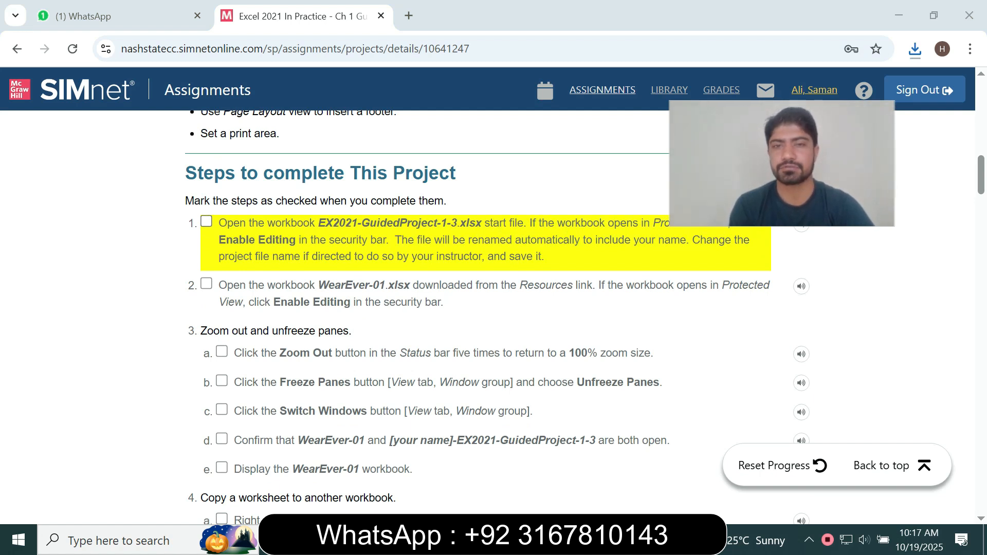
pyautogui.moveTo(781, 163); pyautogui.dragTo(772, 159)
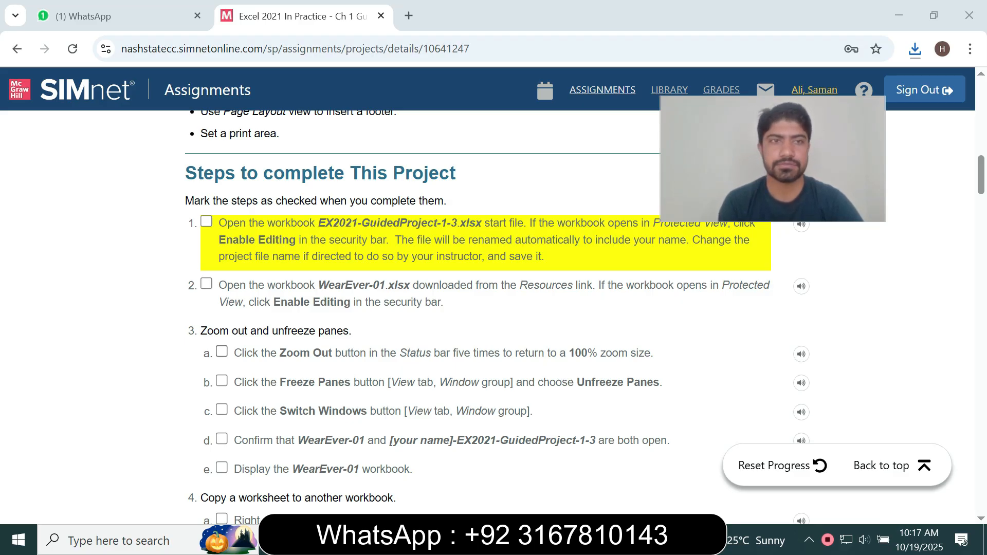
pyautogui.hotkey('alt', 'Tab')
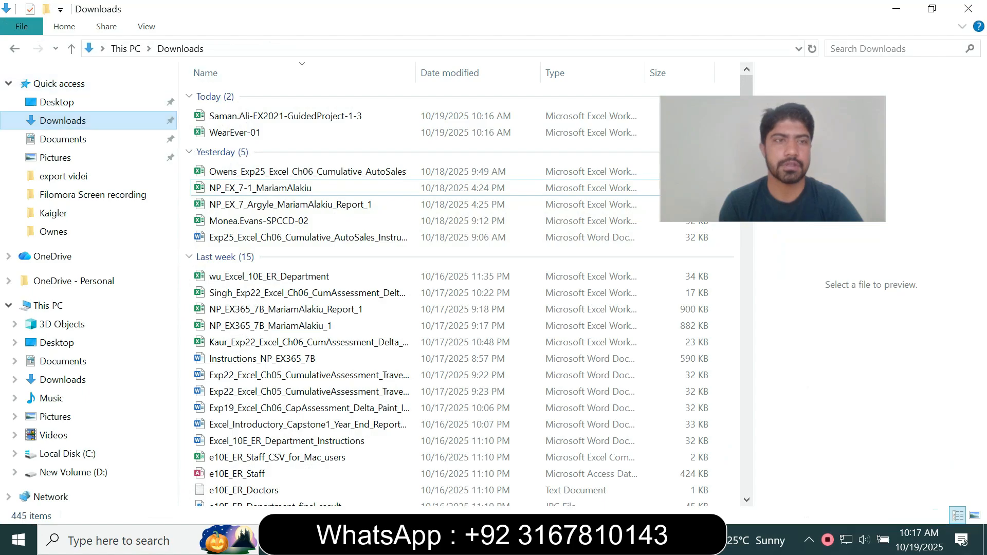
pyautogui.doubleClick(285, 133)
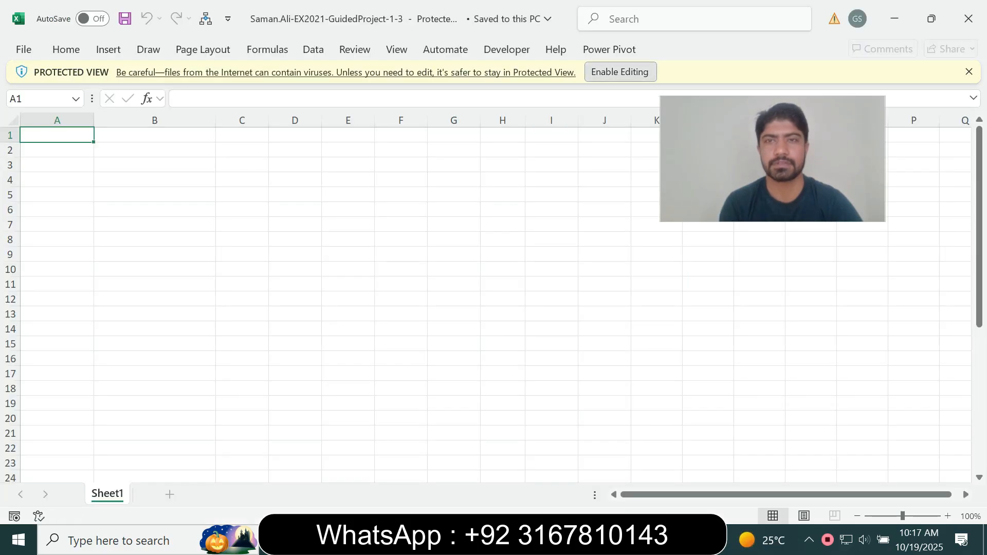
# Return to the assignment instructions in the browser and check off steps 2 and 3a.
pyautogui.hotkey('alt', 'Tab')
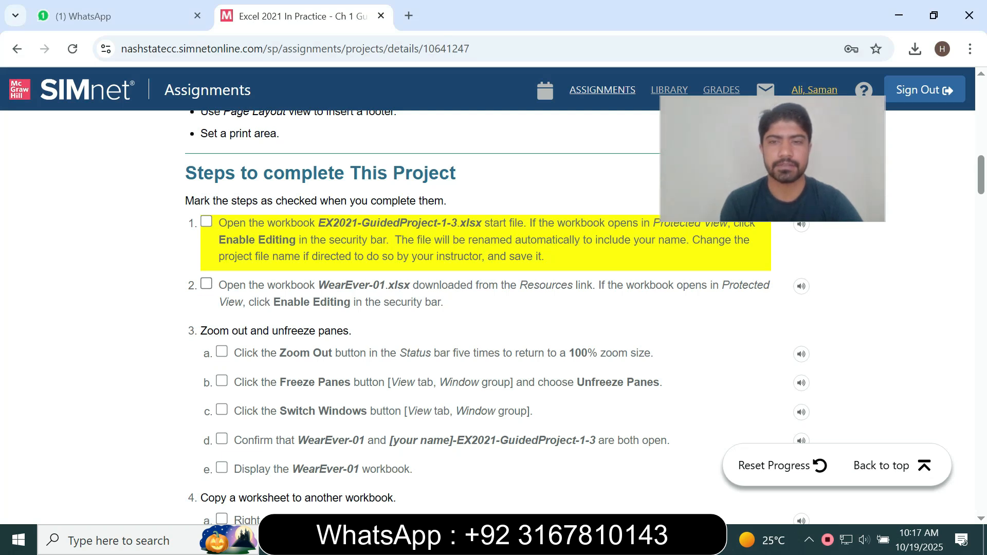
pyautogui.click(206, 284)
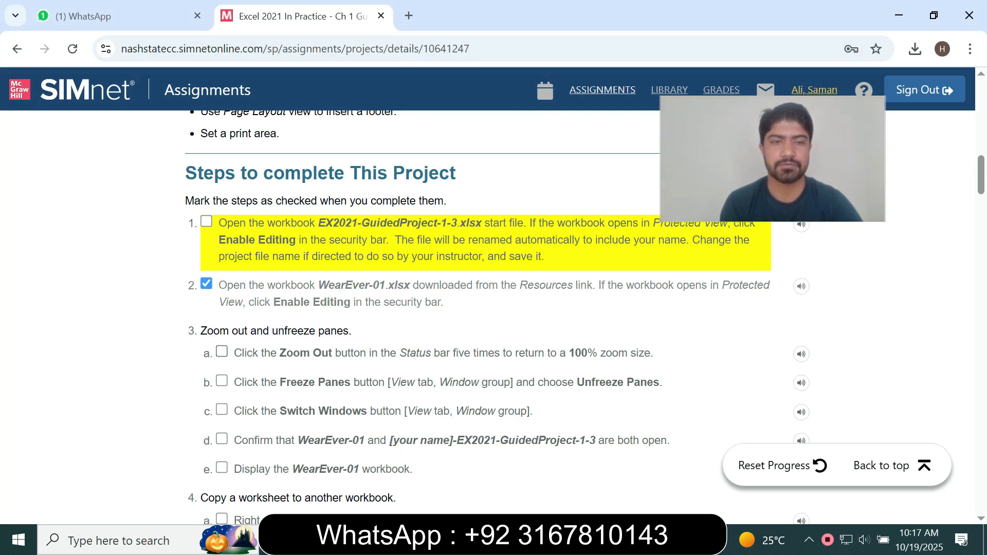
pyautogui.click(221, 352)
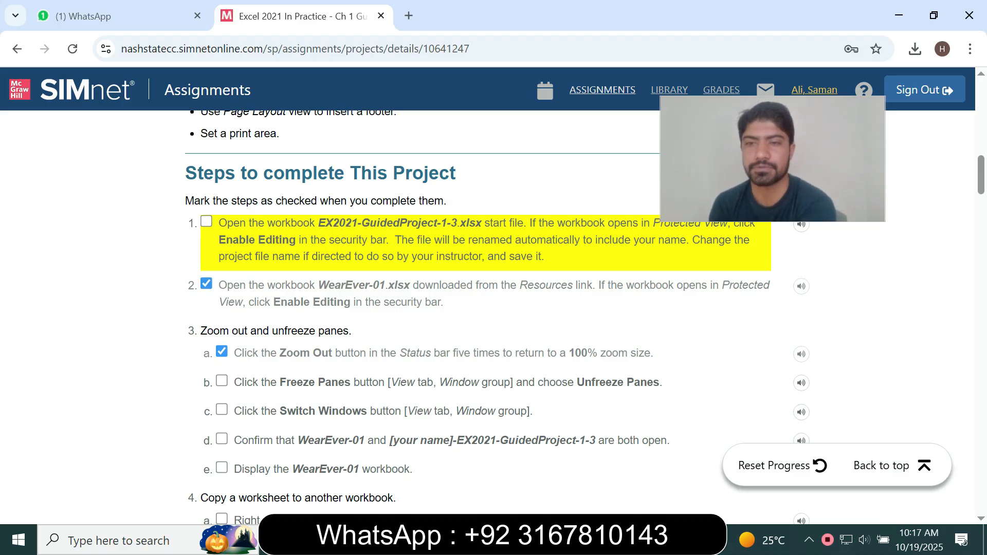
# Open the WearEver-01 workbook from the Downloads folder and enable editing.
pyautogui.hotkey('alt', 'Tab')
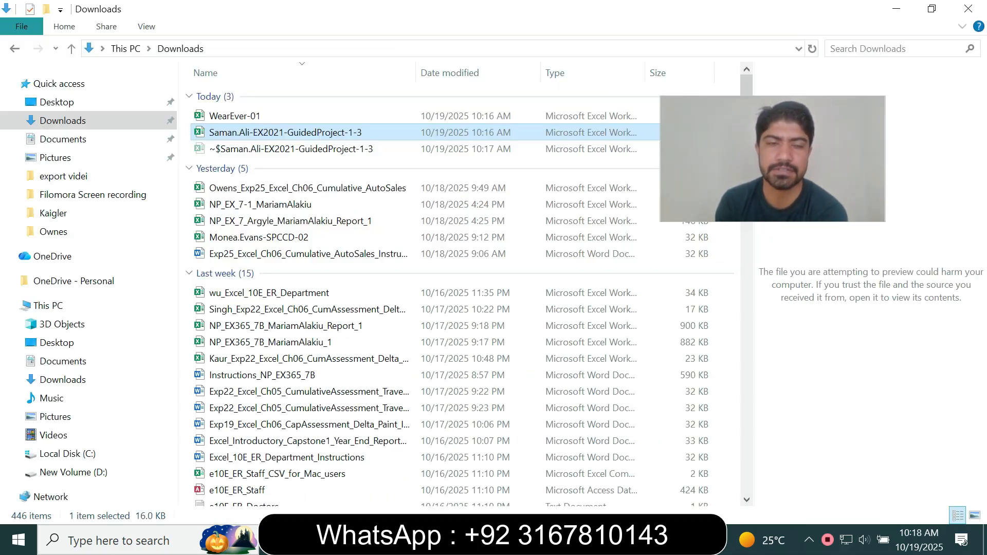
pyautogui.click(234, 117)
pyautogui.press('Return')
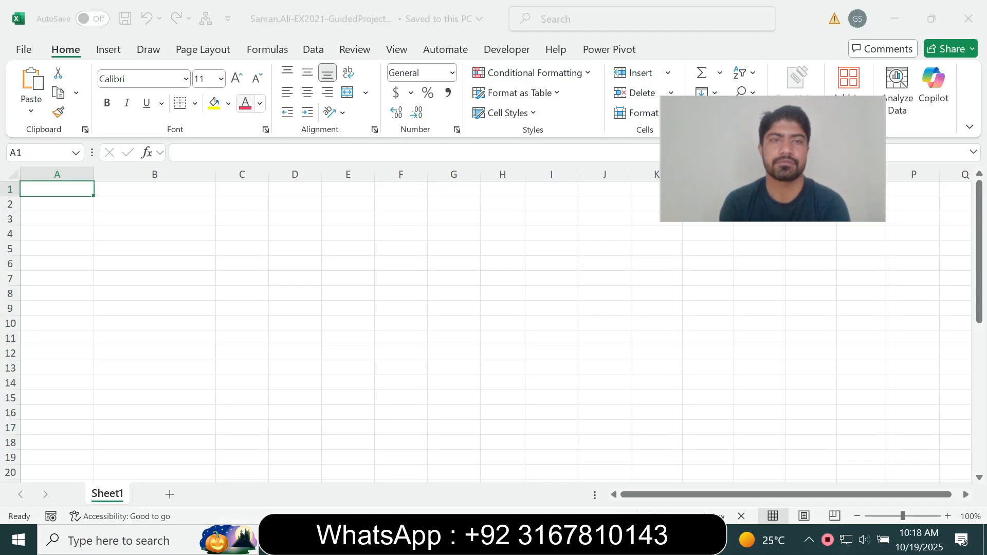
pyautogui.click(620, 72)
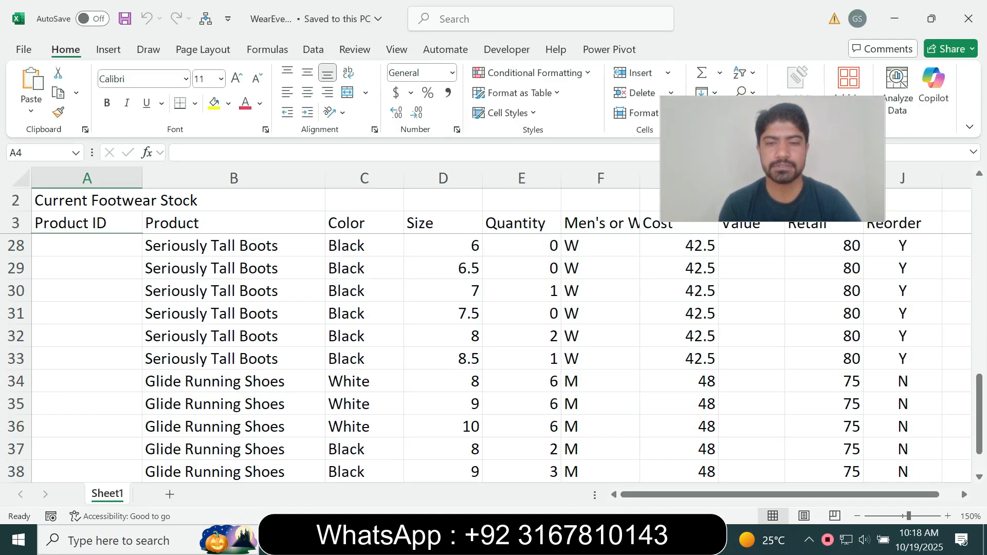
# Review the zoom instruction and zoom the WearEver-01 worksheet out to 100%.
pyautogui.hotkey('alt', 'Tab')
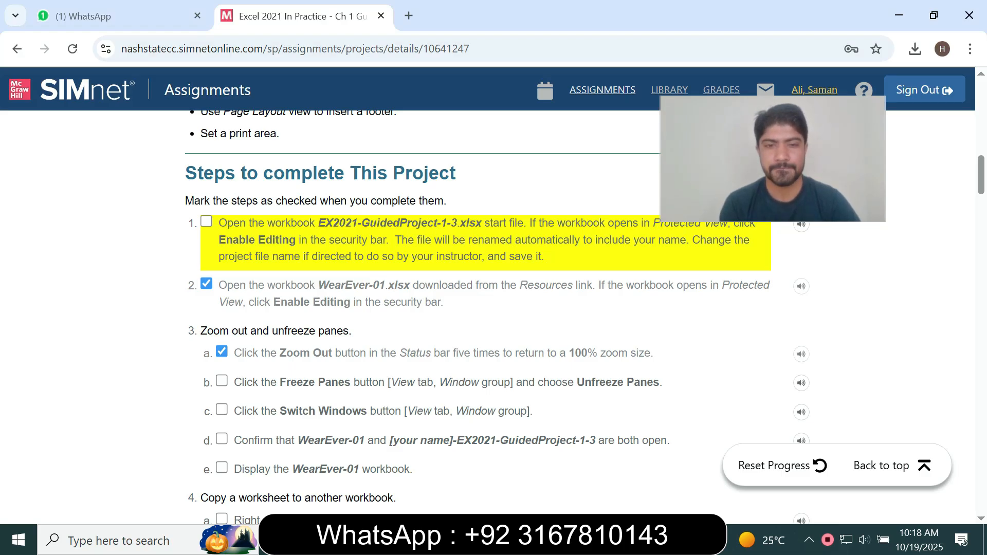
pyautogui.scroll(-1, 493, 319)
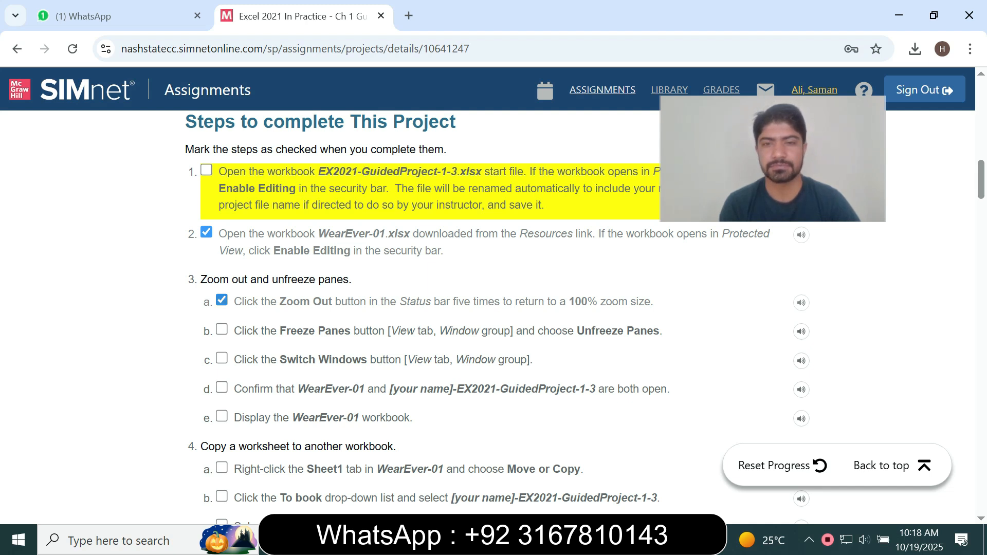
pyautogui.click(625, 540)
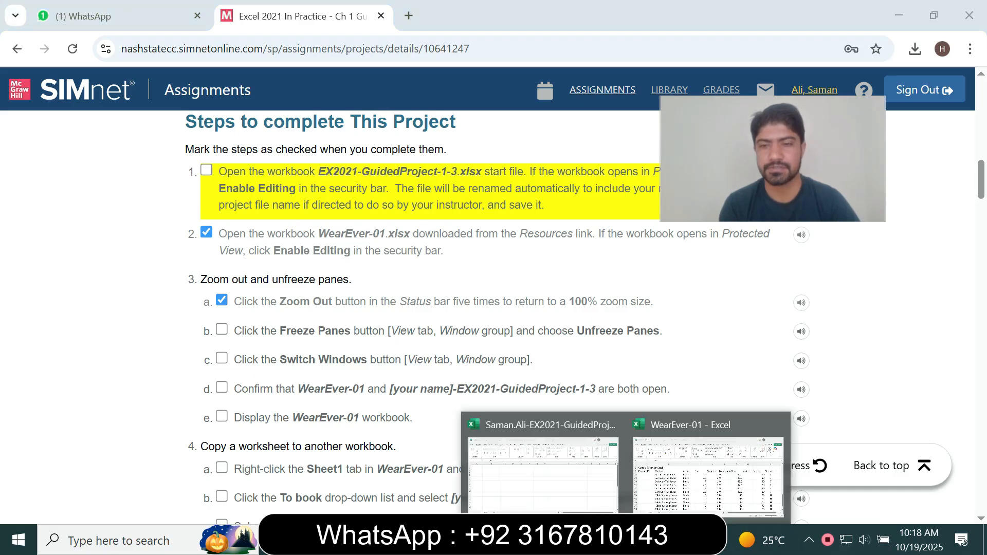
pyautogui.click(708, 468)
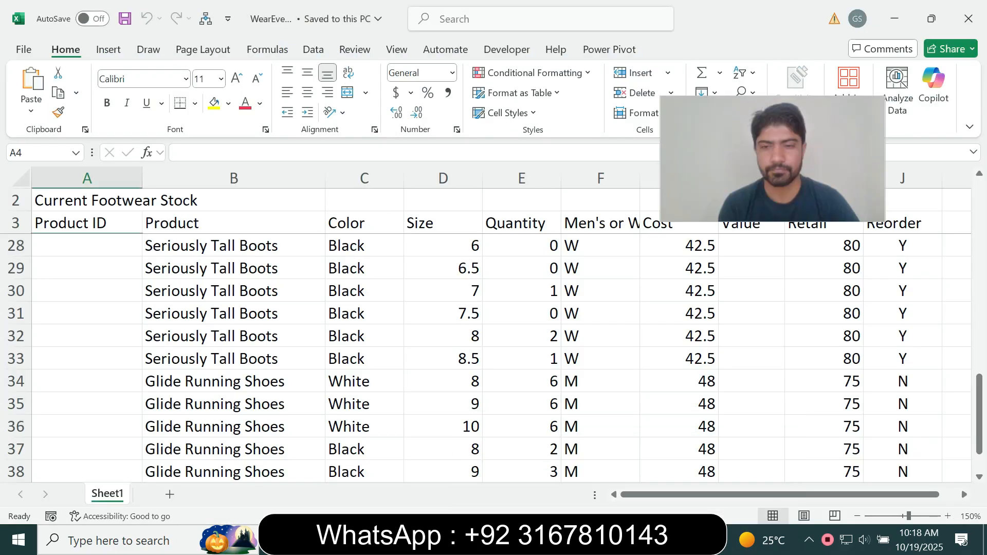
pyautogui.click(857, 516)
pyautogui.click(856, 516)
pyautogui.click(857, 516)
pyautogui.click(857, 516)
pyautogui.click(857, 516)
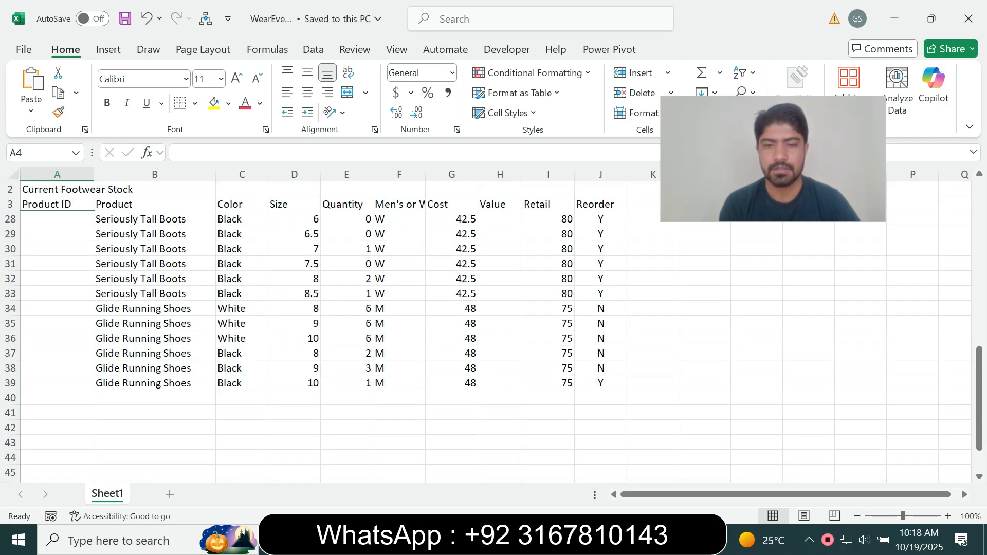
# Check off step 3b in the assignment instructions and unfreeze the panes in the WearEver-01 worksheet.
pyautogui.hotkey('alt', 'Tab')
pyautogui.click(222, 329)
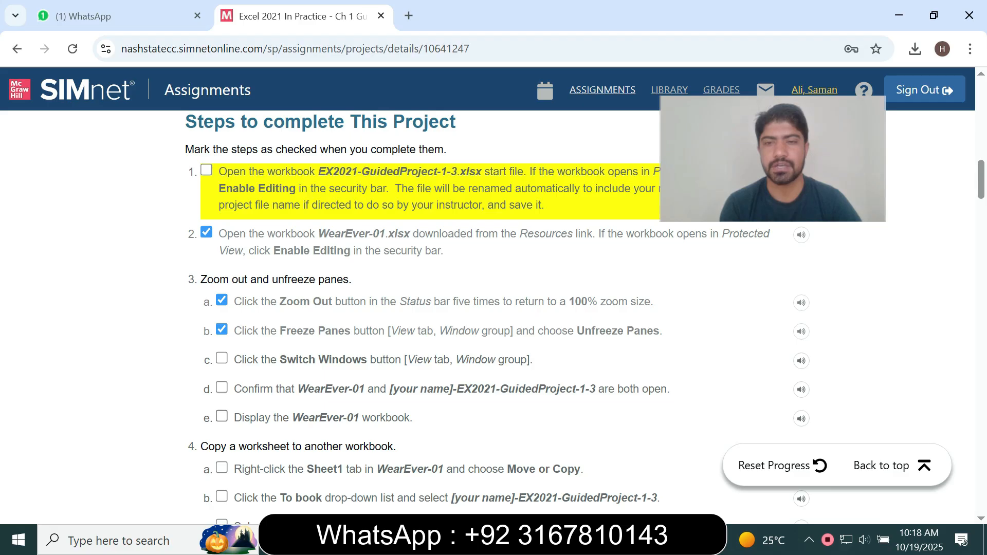
pyautogui.moveTo(626, 541)
pyautogui.click(708, 473)
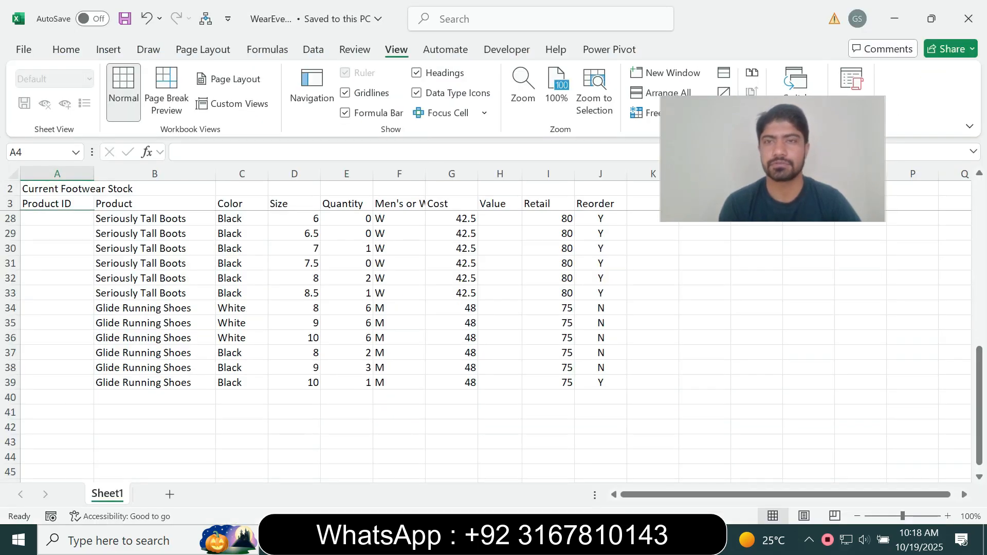
pyautogui.click(669, 113)
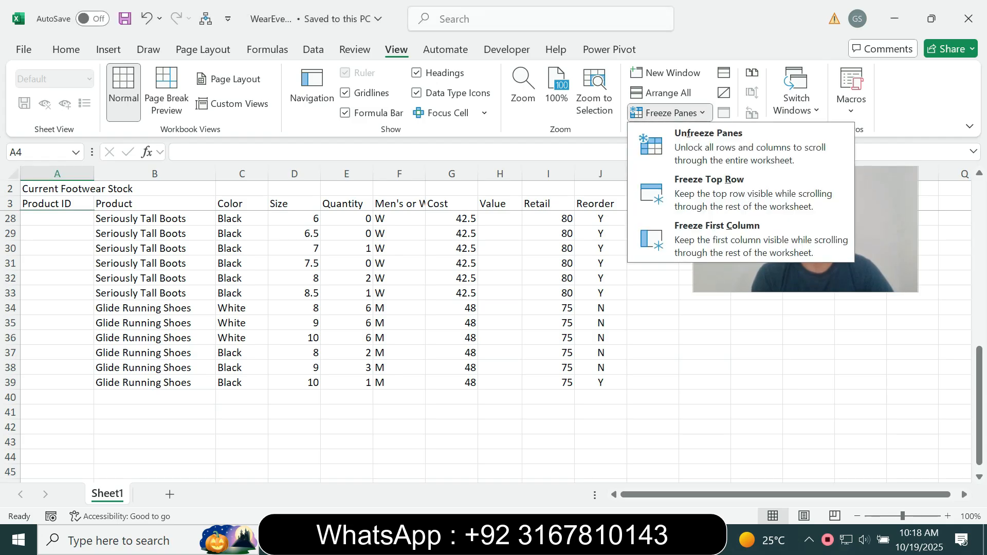
pyautogui.click(709, 136)
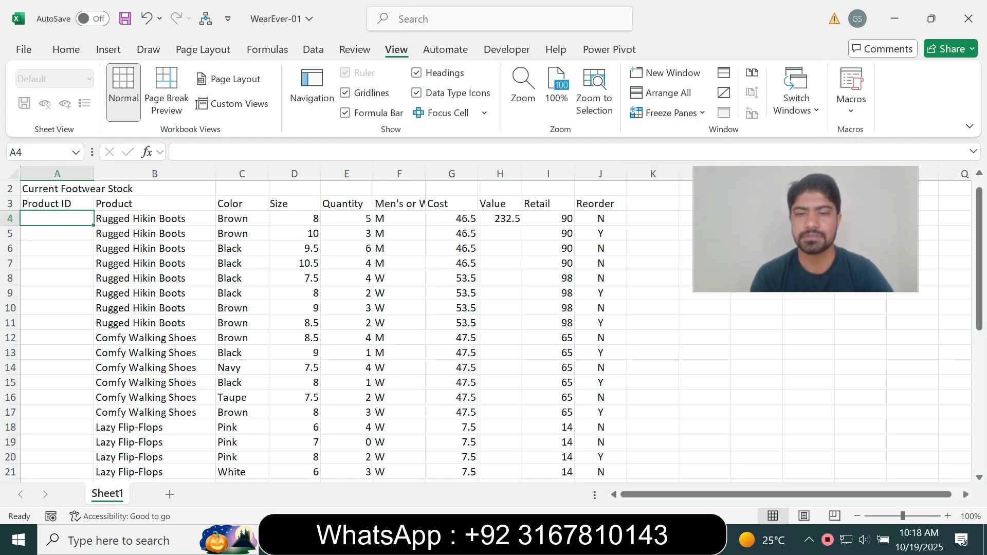
# Check off steps 3c, 3d and 3e in the assignment instructions.
pyautogui.hotkey('alt', 'Tab')
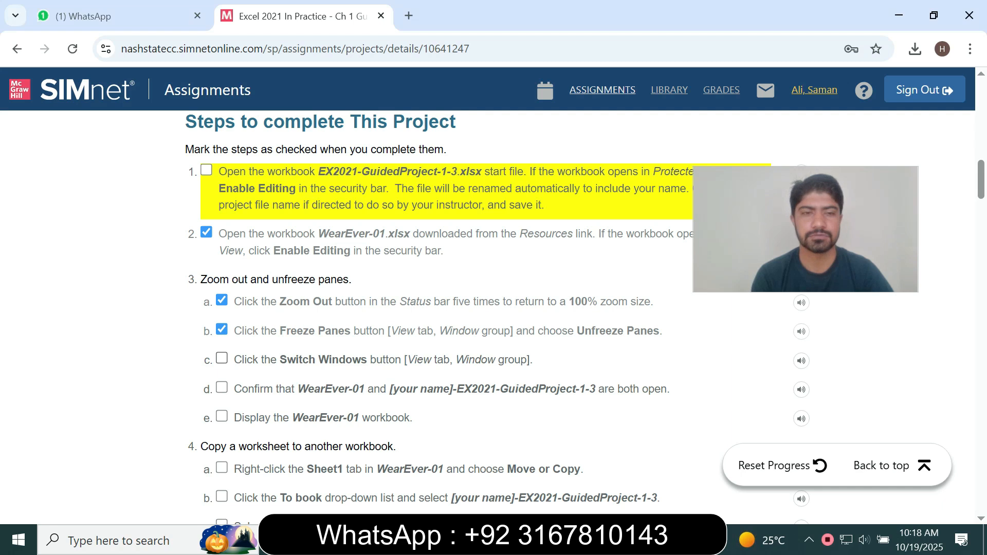
pyautogui.click(222, 358)
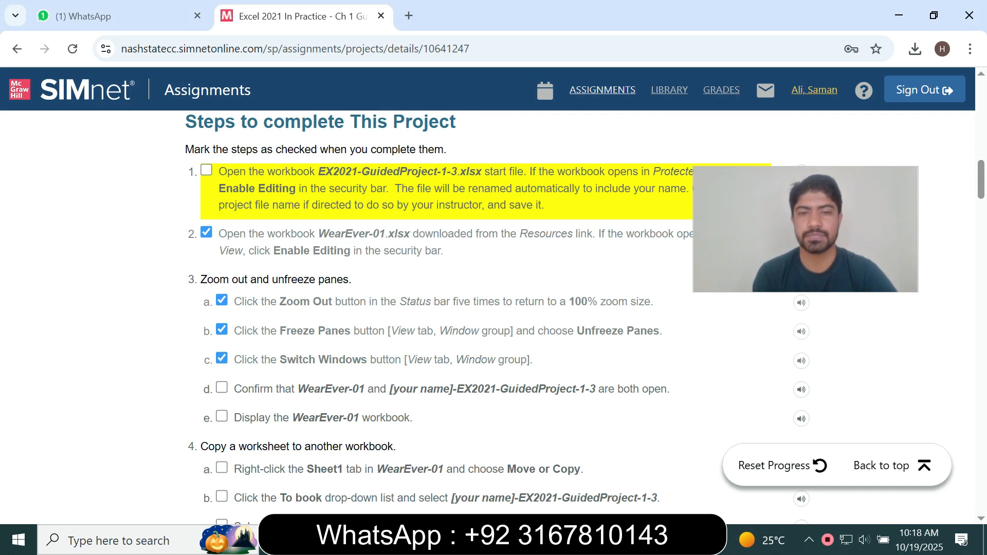
pyautogui.click(221, 387)
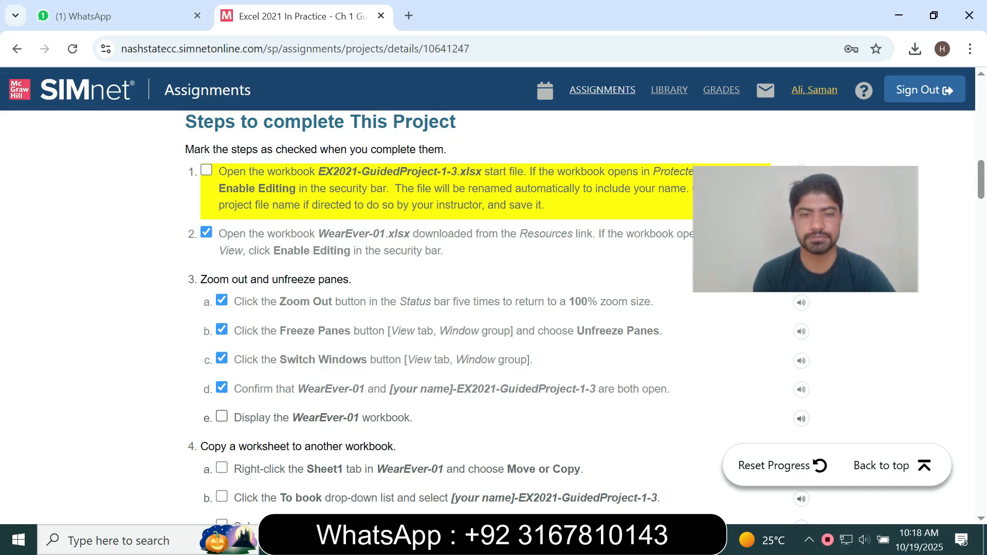
pyautogui.click(221, 417)
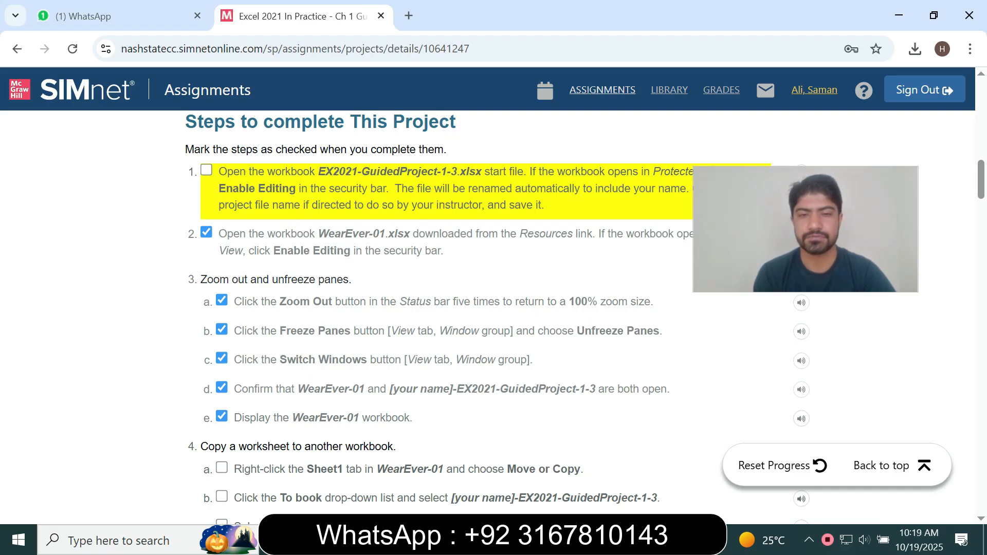
# Use Switch Windows in WearEver-01 to display the open EX2021-GuidedProject-1-3 workbook.
pyautogui.moveTo(625, 540)
pyautogui.click(708, 473)
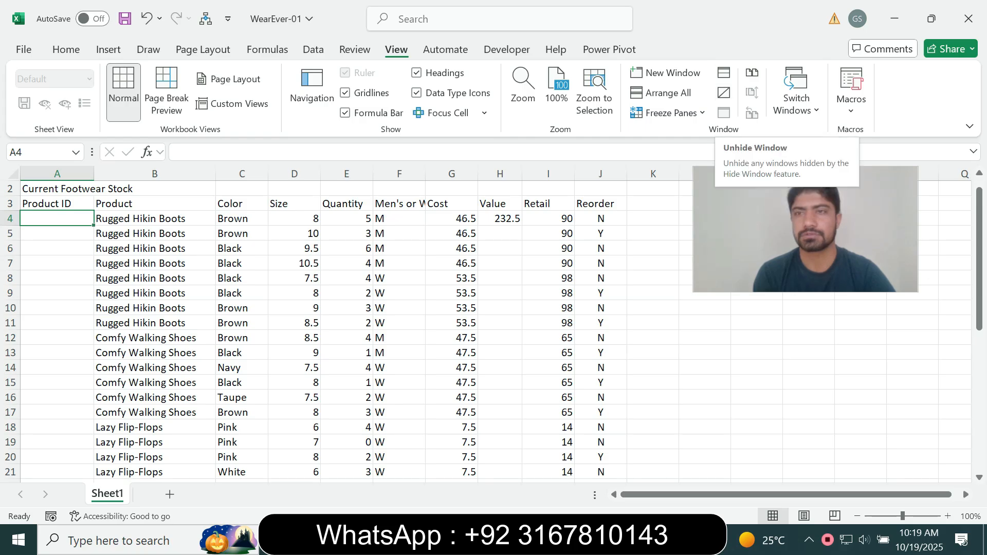
pyautogui.click(796, 92)
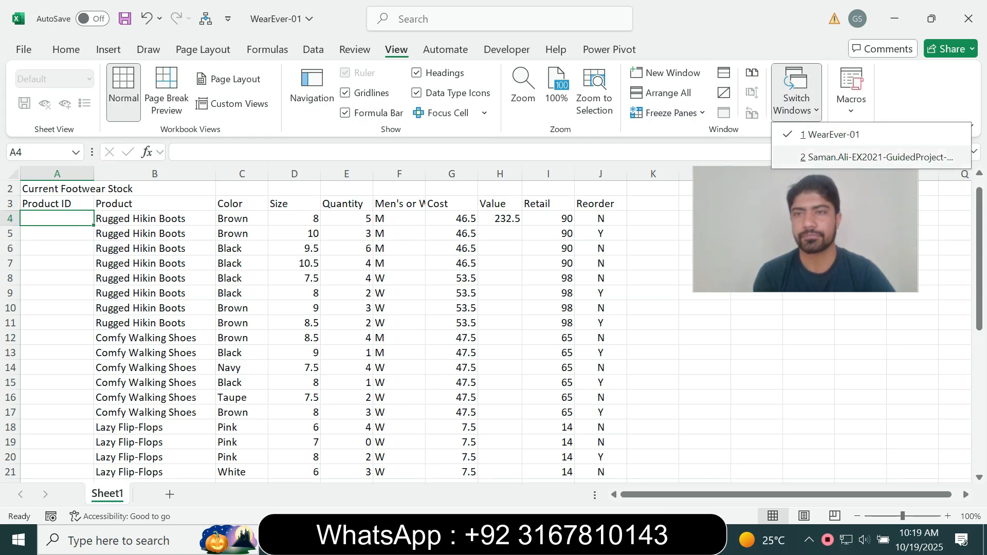
pyautogui.click(876, 157)
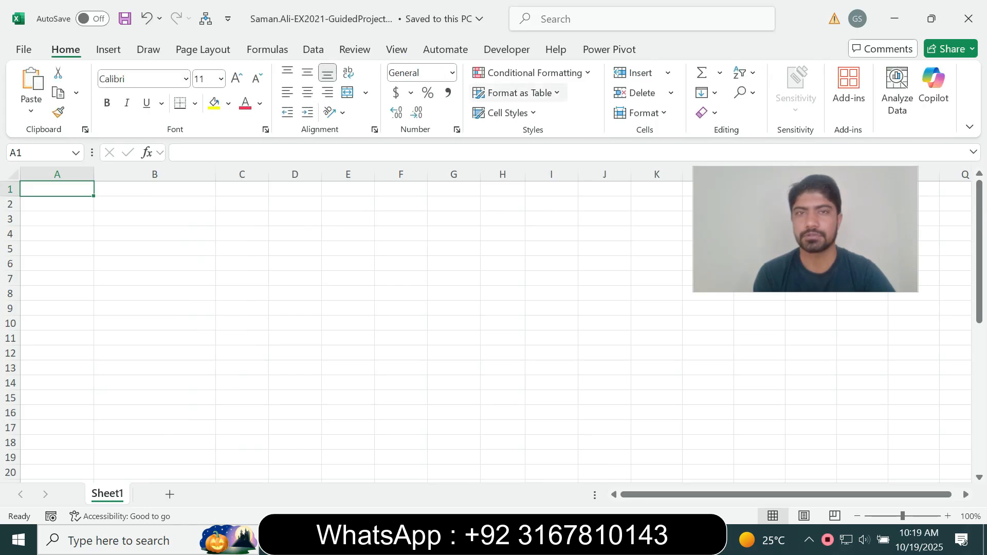
pyautogui.click(202, 50)
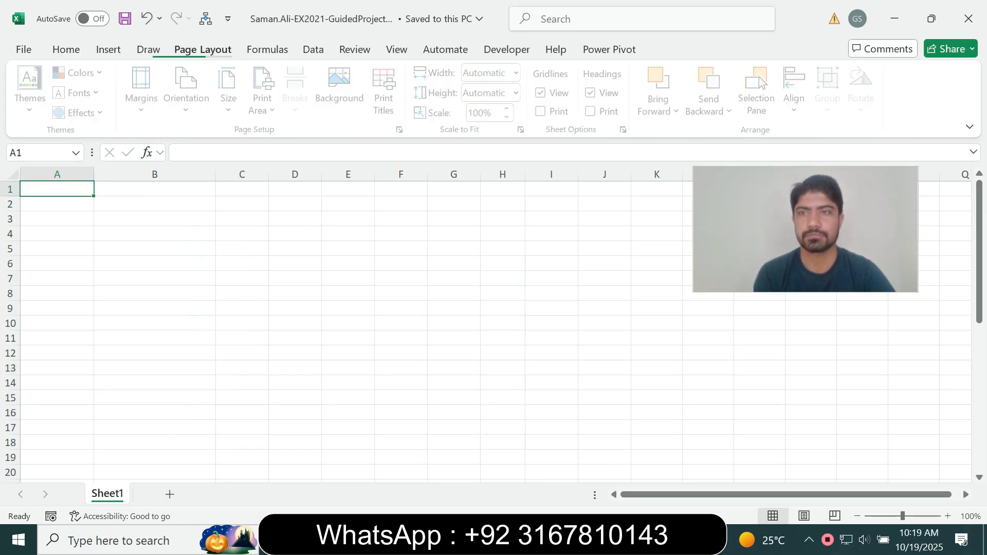
pyautogui.click(313, 50)
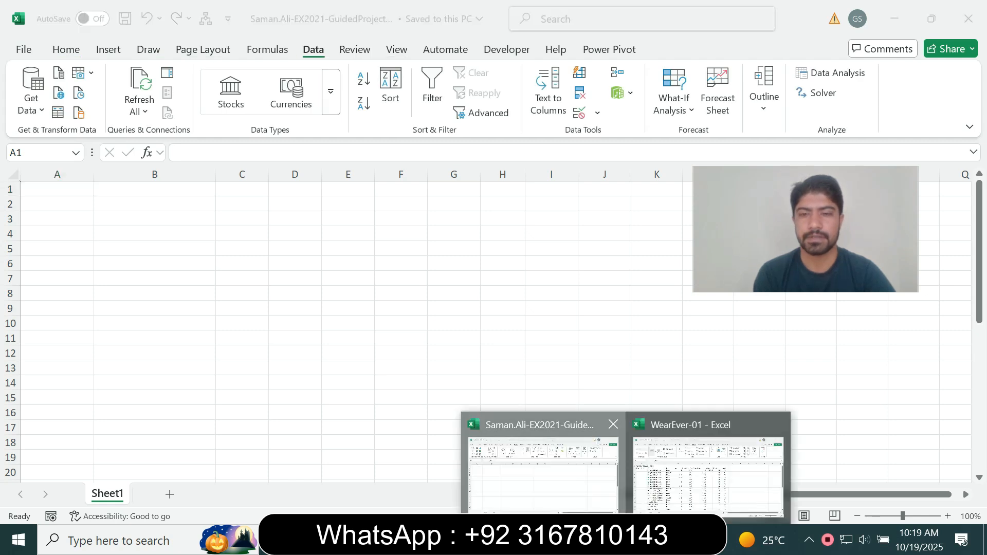
# Display the WearEver-01 workbook again and return to the assignment instructions in the browser.
pyautogui.click(626, 540)
pyautogui.click(712, 473)
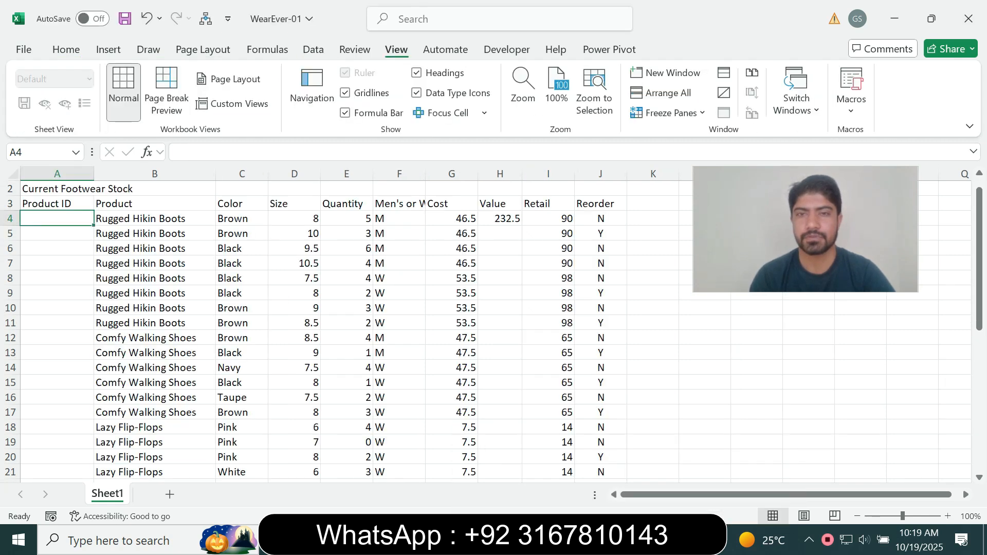
pyautogui.click(796, 92)
pyautogui.click(796, 92)
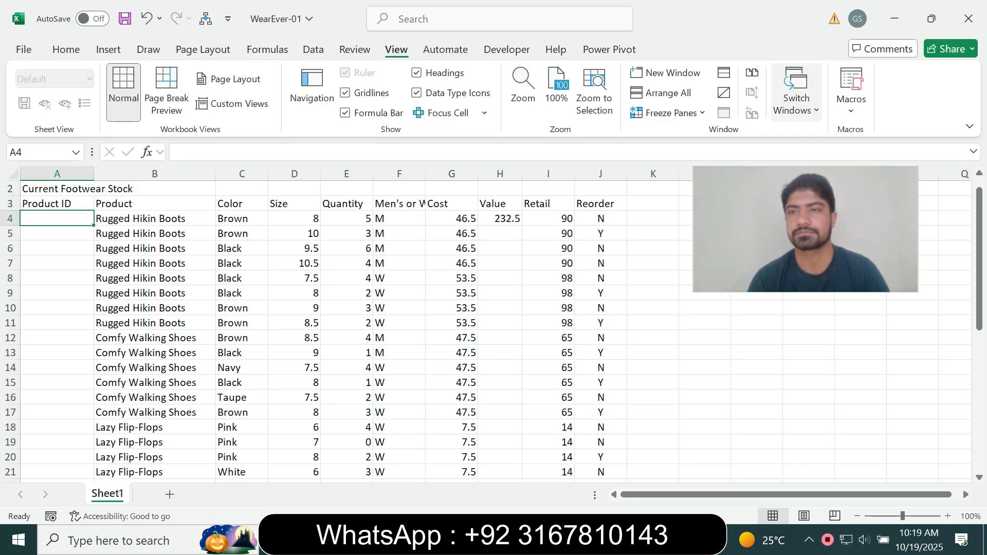
pyautogui.click(590, 539)
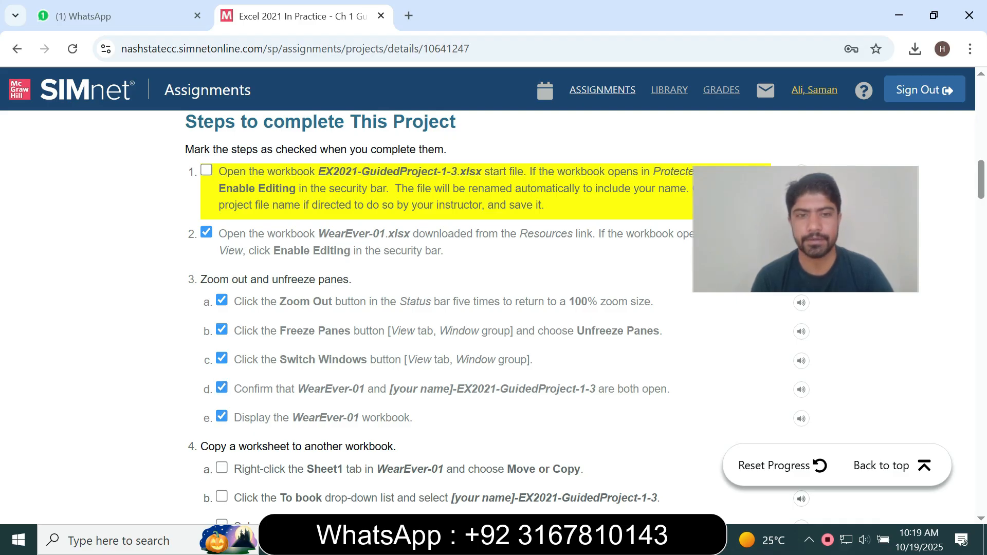
# Check off steps 4a and 4b in the assignment instructions.
pyautogui.scroll(-4, 493, 308)
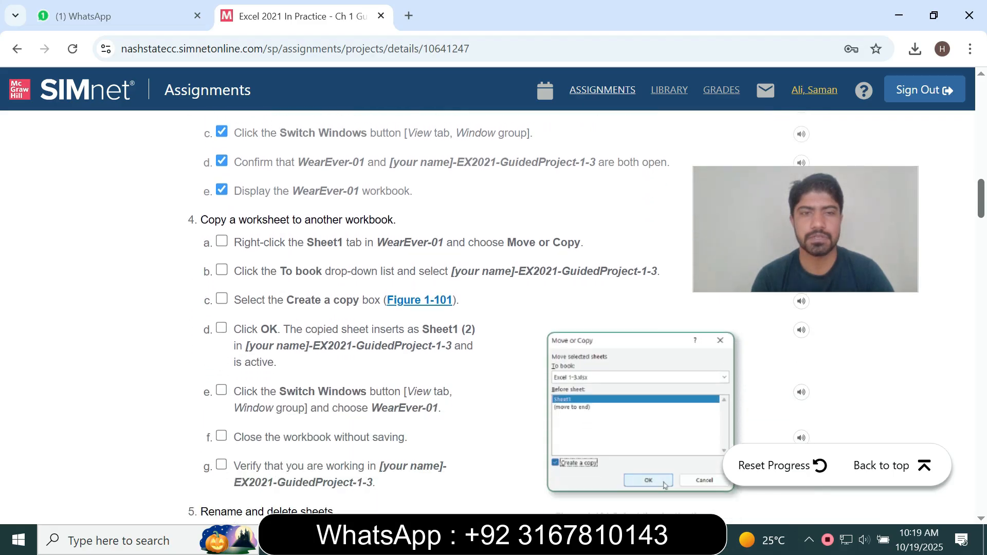
pyautogui.scroll(-1, 493, 308)
pyautogui.click(221, 169)
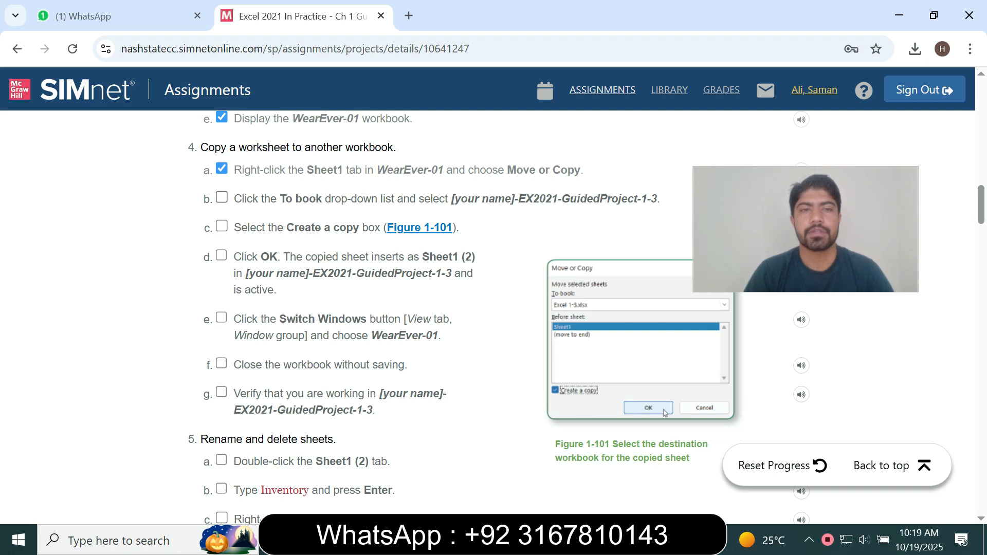
pyautogui.click(222, 197)
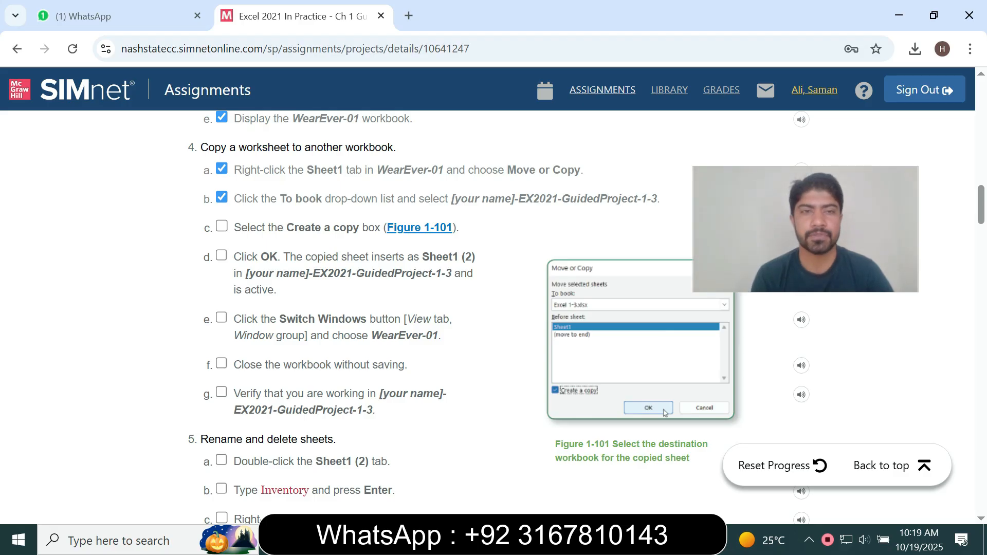
# Switch to the WearEver-01 workbook and start the Move or Copy command for its Sheet1 worksheet.
pyautogui.click(628, 539)
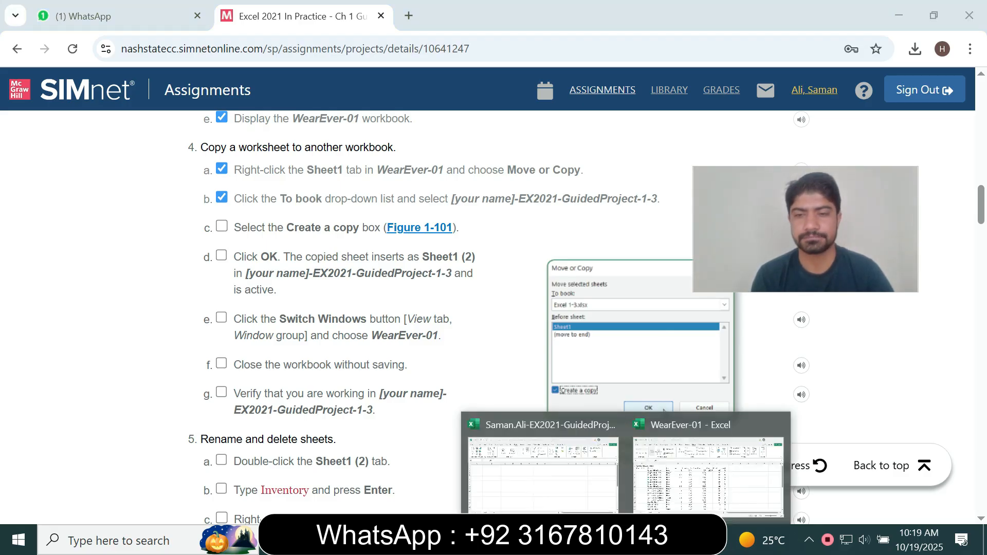
pyautogui.click(709, 468)
pyautogui.rightClick(99, 494)
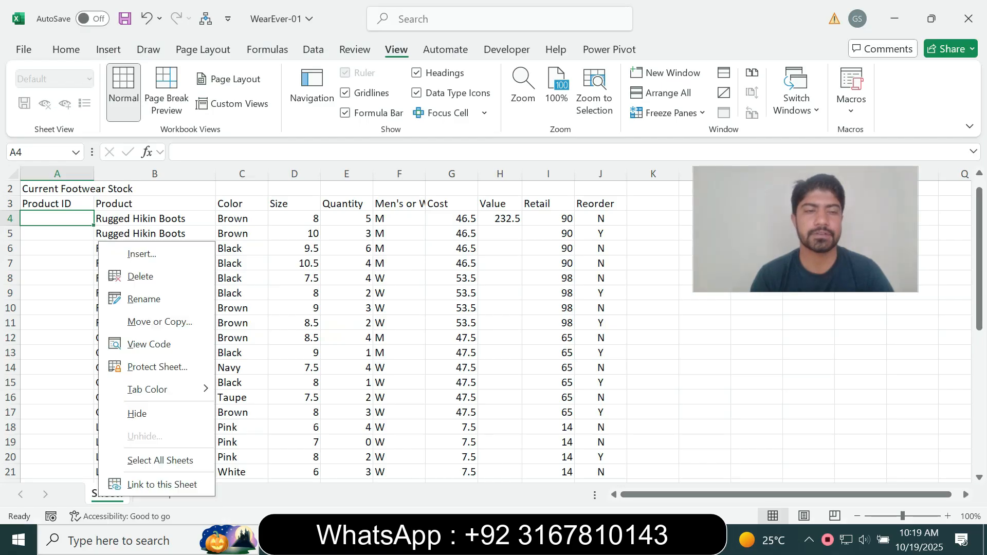
pyautogui.click(154, 321)
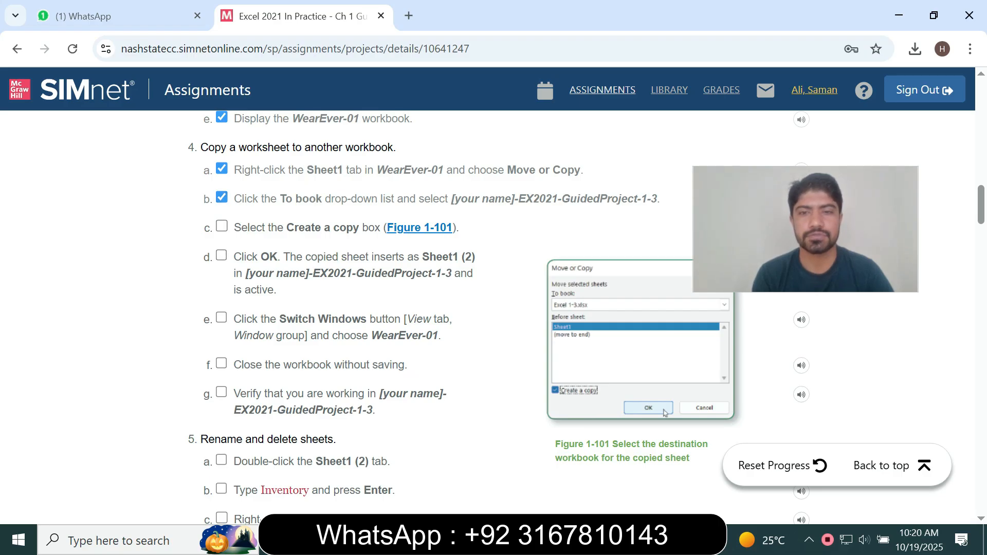
# Choose the open EX2021-GuidedProject-1-3 workbook as the destination for WearEver-01's Sheet1.
pyautogui.click(627, 539)
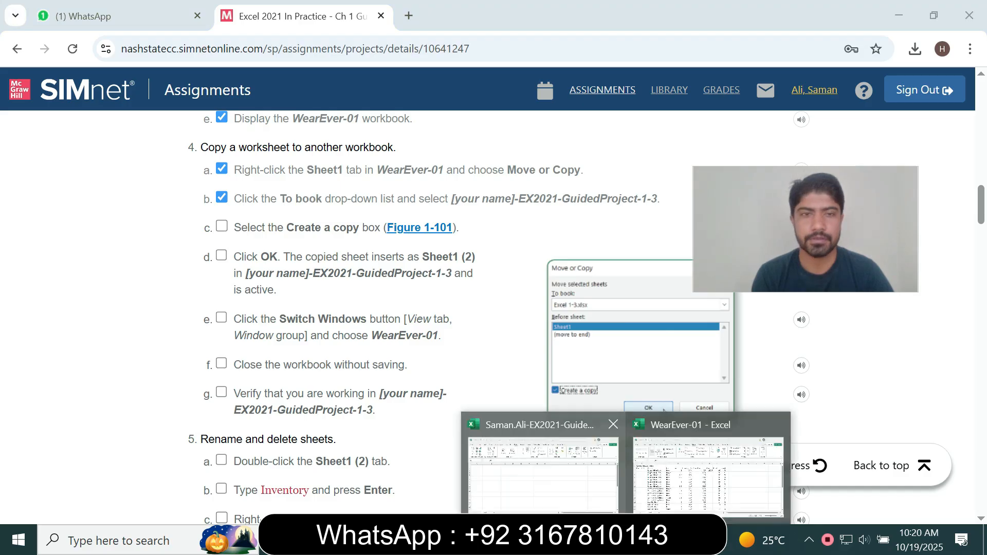
pyautogui.click(711, 465)
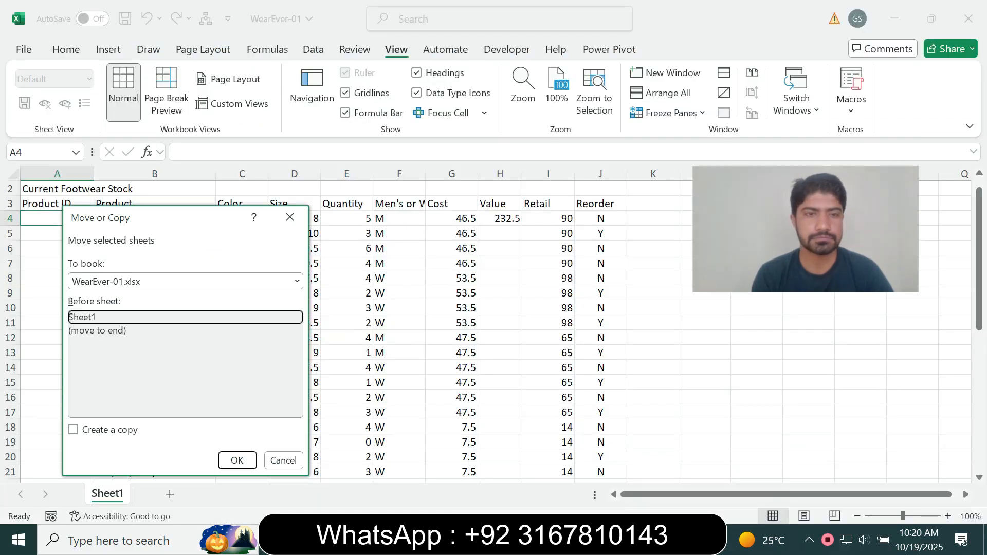
pyautogui.click(297, 281)
pyautogui.click(297, 282)
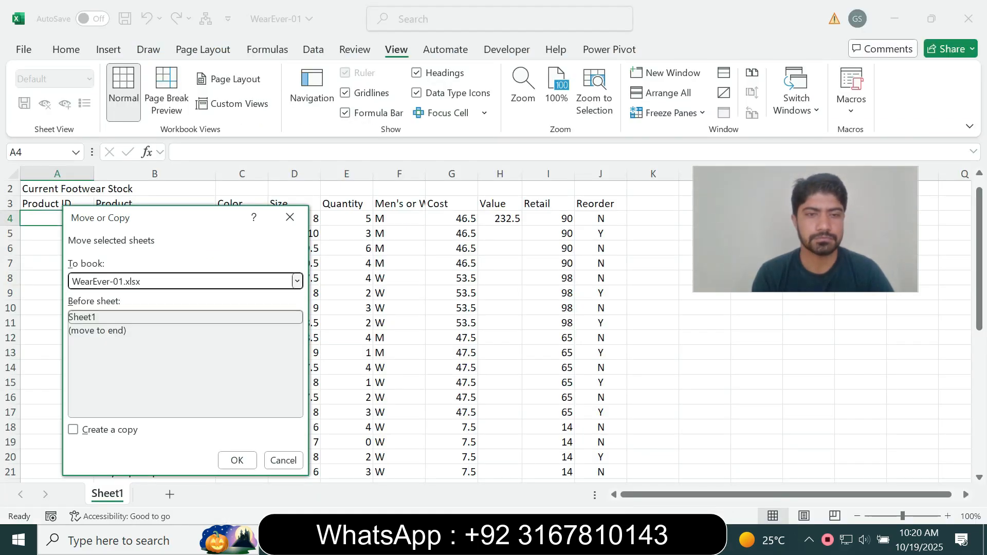
pyautogui.hotkey('alt', 'Tab')
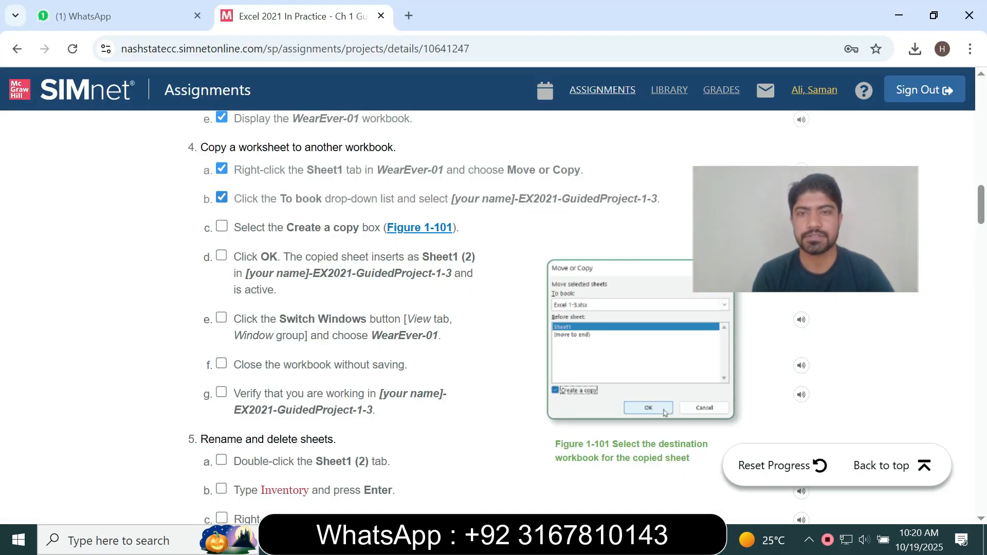
pyautogui.click(626, 539)
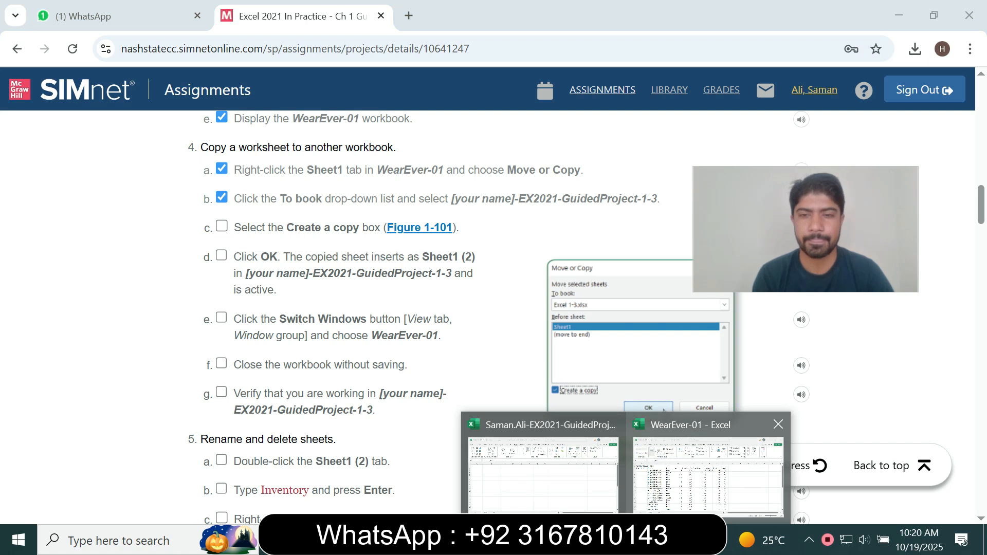
pyautogui.click(708, 473)
pyautogui.click(296, 281)
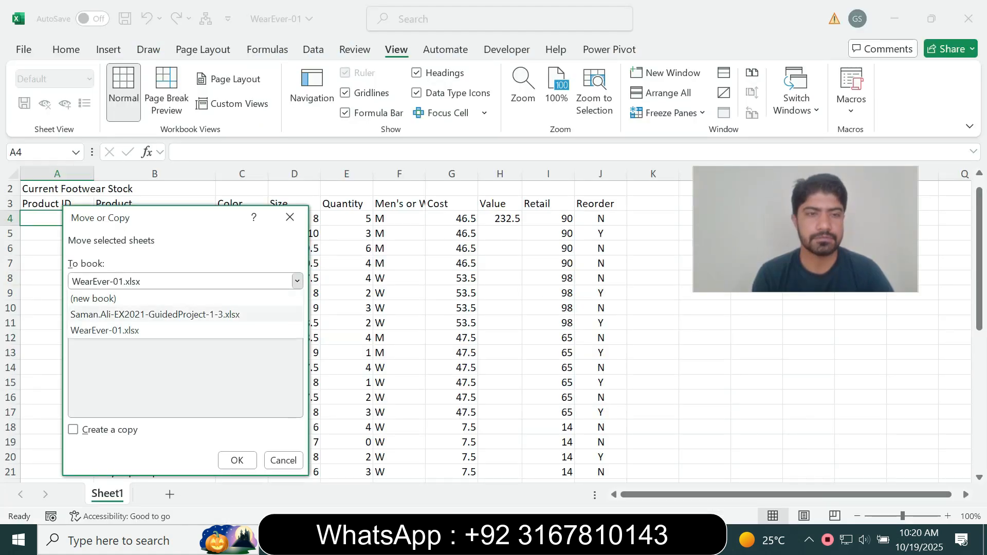
pyautogui.click(155, 314)
# Check off step 4c in the assignment instructions and enable Create a copy for the sheet transfer in WearEver-01.
pyautogui.hotkey('alt', 'Tab')
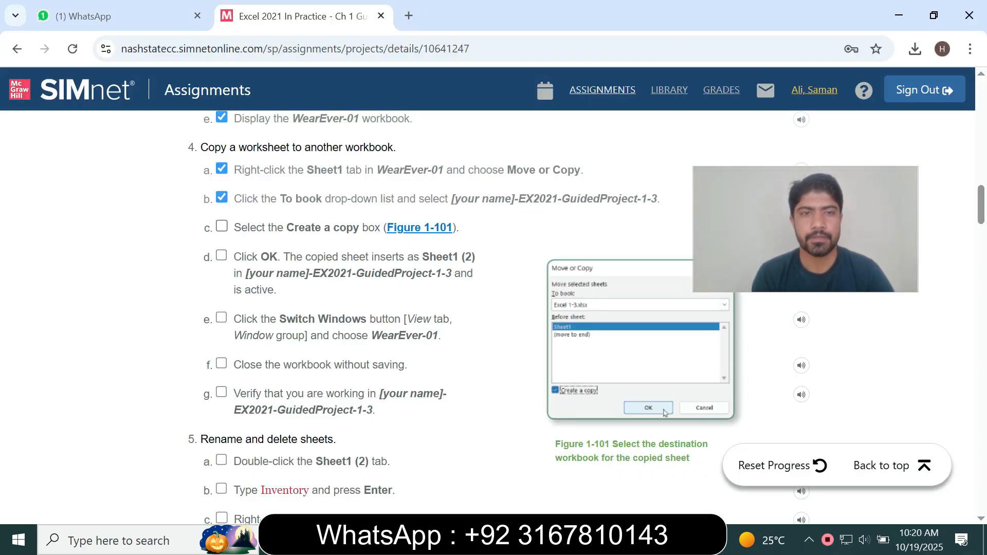
pyautogui.click(222, 226)
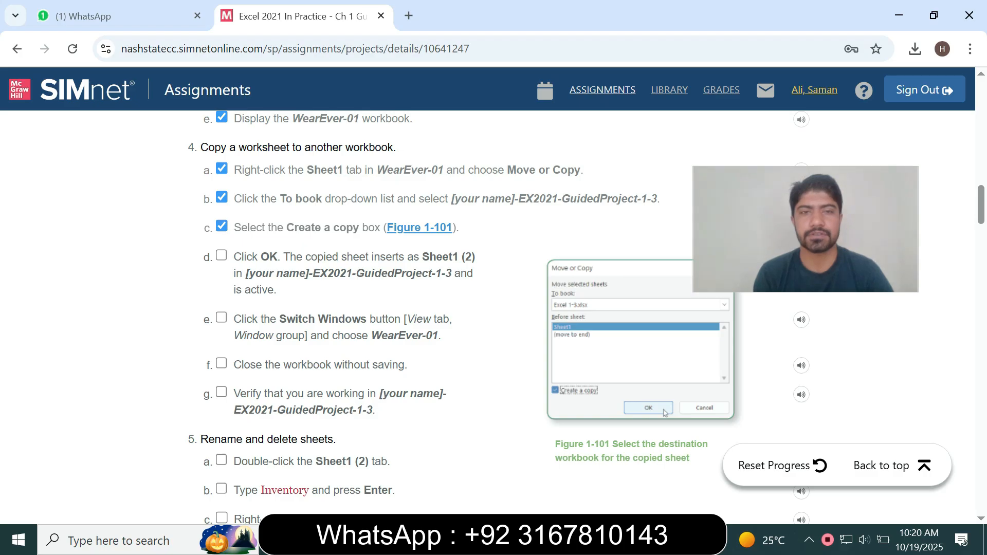
pyautogui.moveTo(626, 540)
pyautogui.click(699, 475)
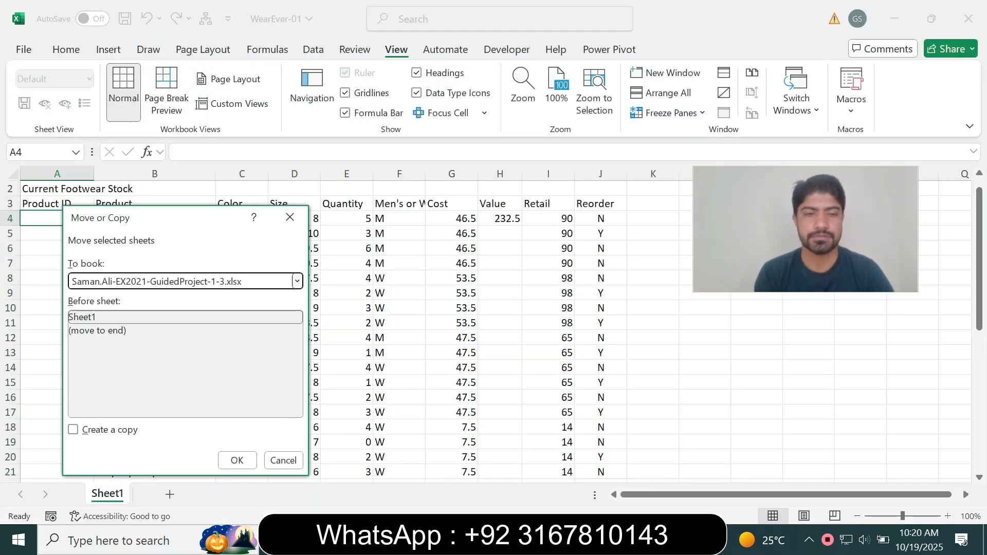
pyautogui.click(73, 430)
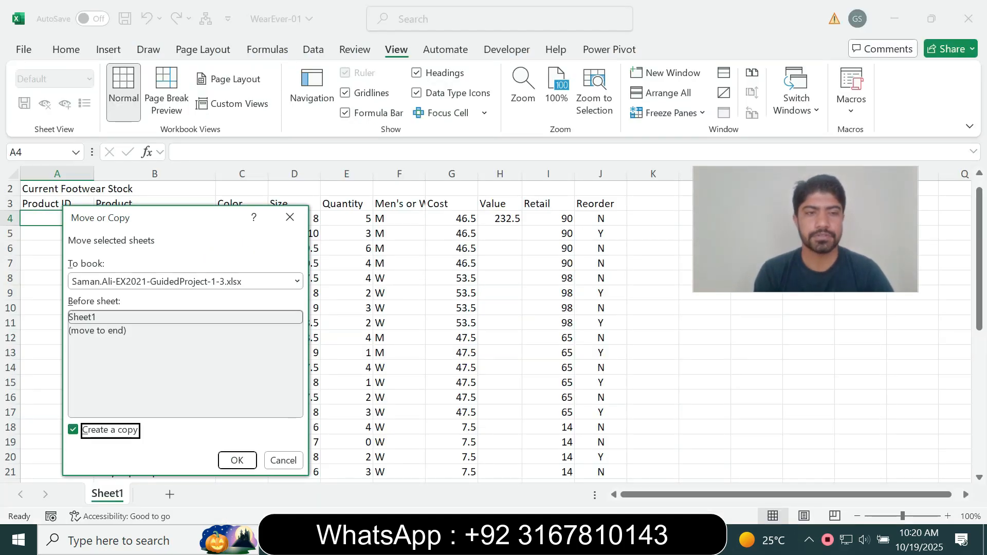
# Check off step 4e in the assignment instructions and carry out the copy of Sheet1 into the EX2021-GuidedProject-1-3 workbook.
pyautogui.hotkey('alt', 'Tab')
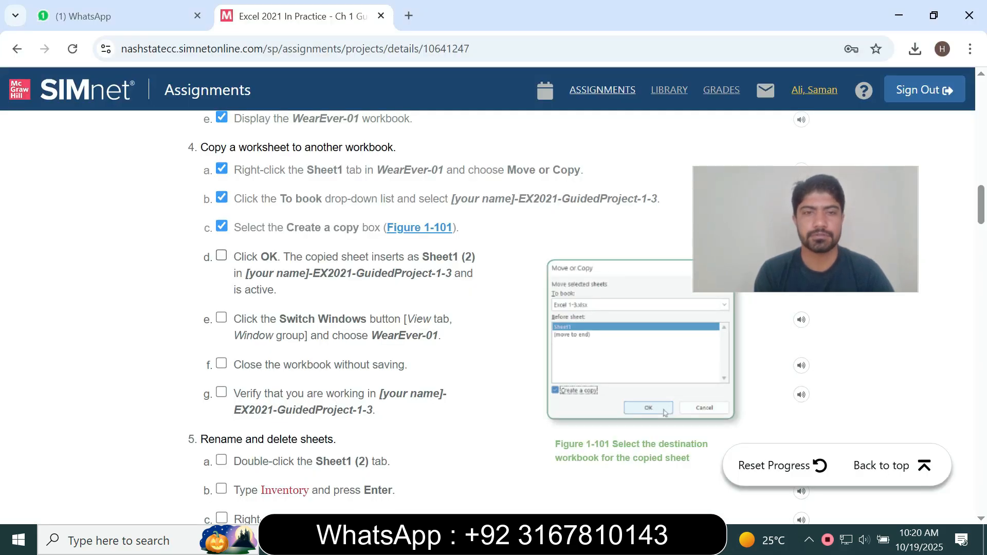
pyautogui.click(222, 318)
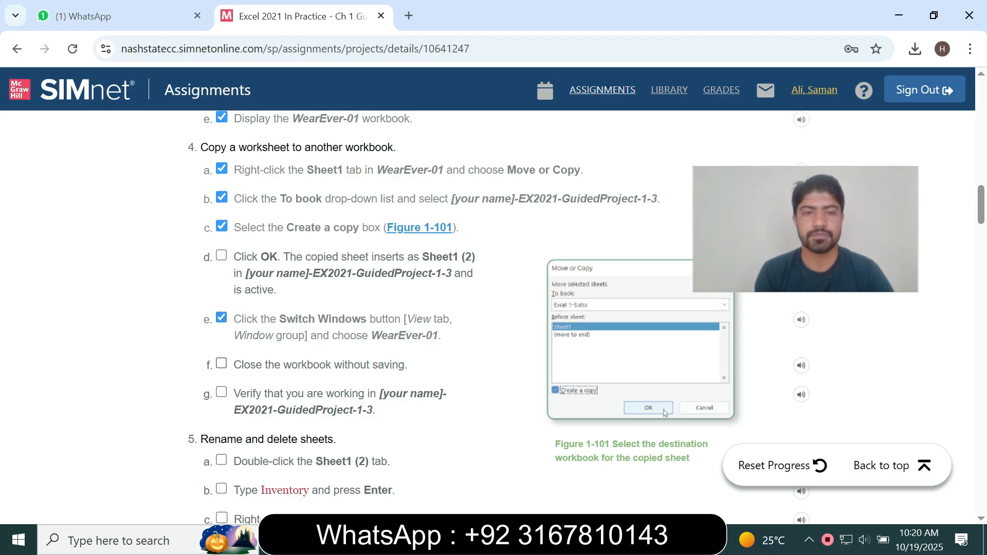
pyautogui.click(625, 539)
pyautogui.click(712, 470)
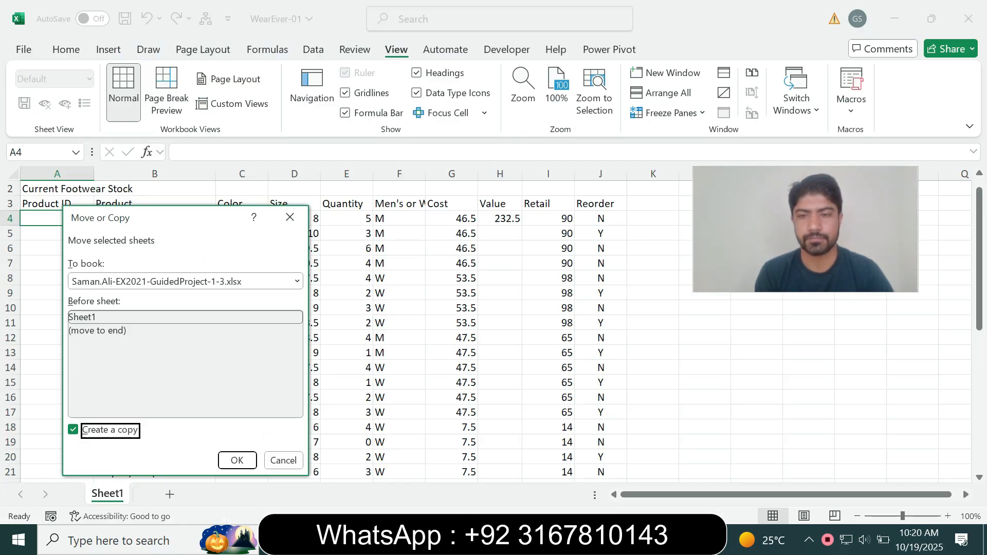
pyautogui.press('Return')
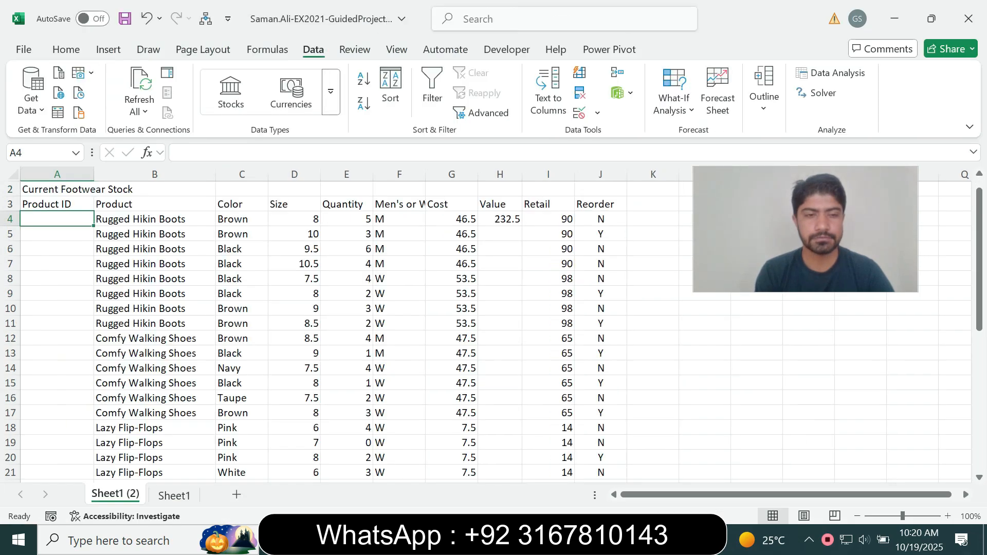
# View Sheet1 and Sheet1 (2) in the project workbook, look at WearEver-01, and return to the project workbook.
pyautogui.click(173, 495)
pyautogui.click(115, 493)
pyautogui.moveTo(626, 540)
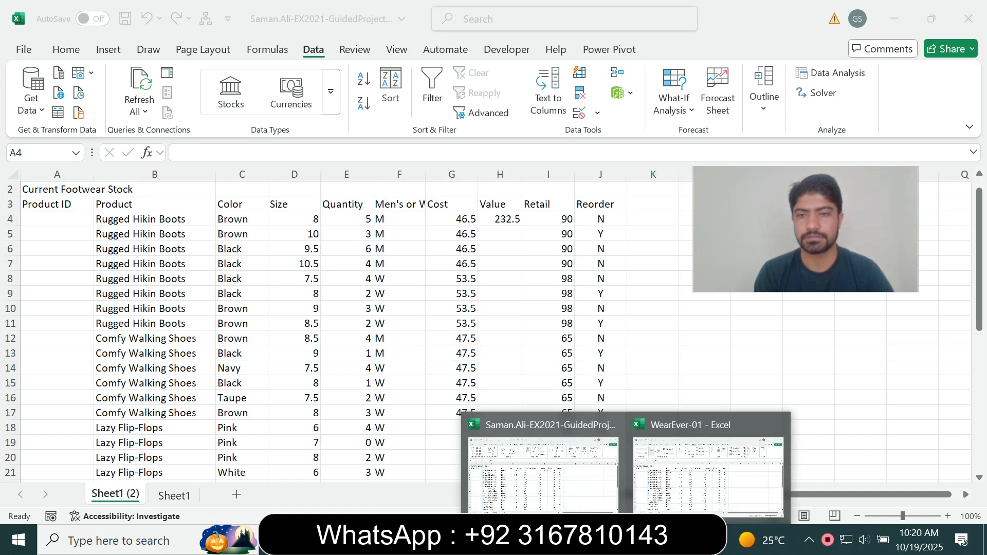
pyautogui.click(709, 470)
pyautogui.click(555, 479)
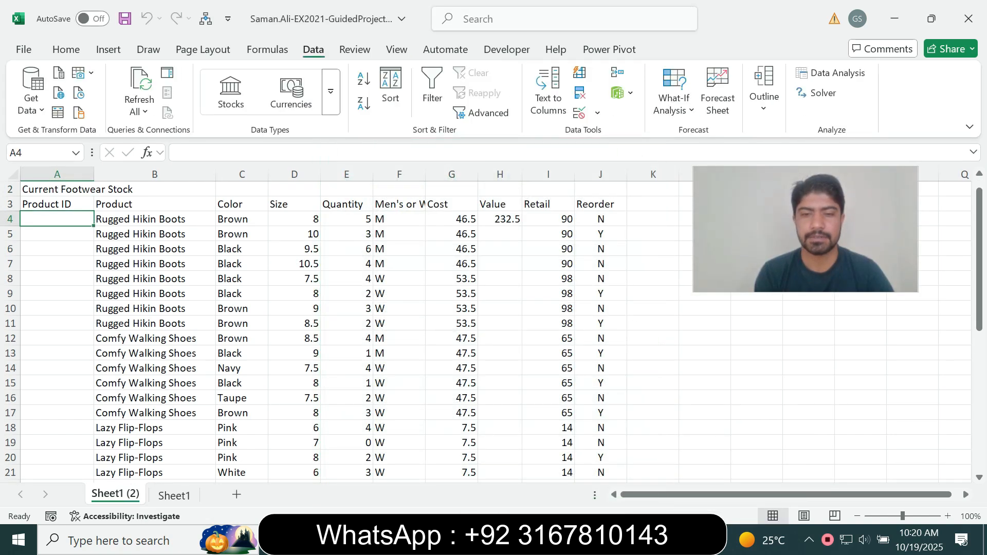
# Check off step 4f in the assignment instructions and look over the instructions for renaming and deleting sheets.
pyautogui.hotkey('alt', 'Tab')
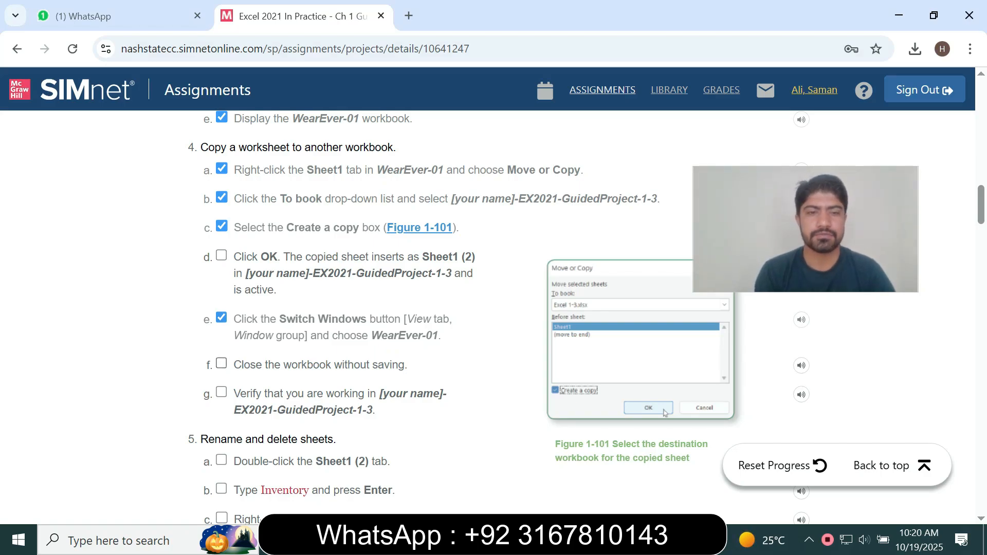
pyautogui.click(221, 363)
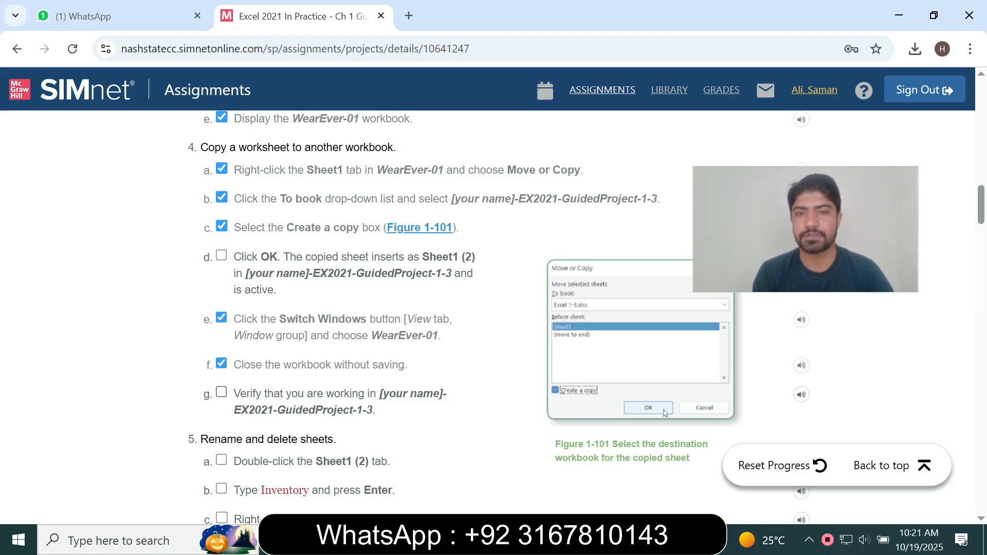
pyautogui.hotkey('alt', 'Tab')
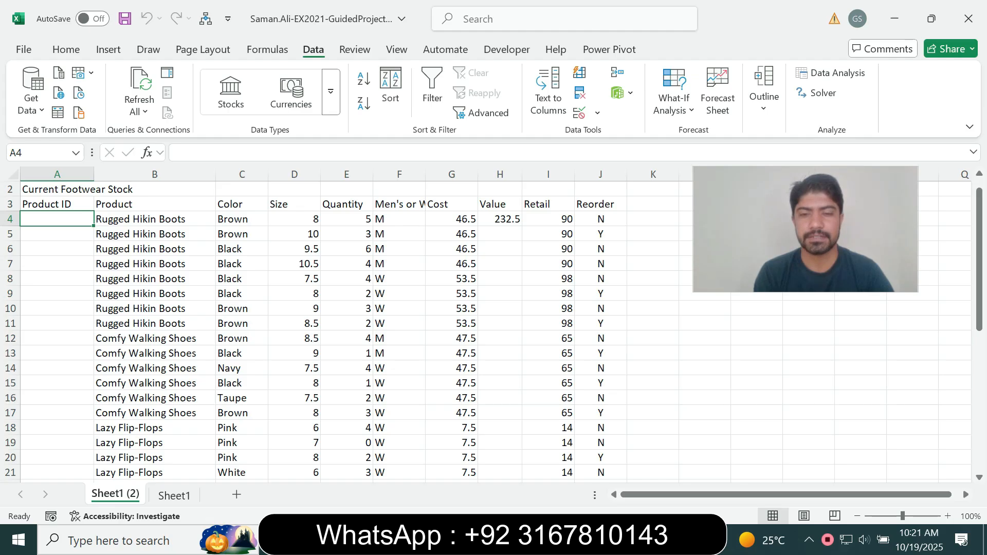
pyautogui.hotkey('alt', 'Tab')
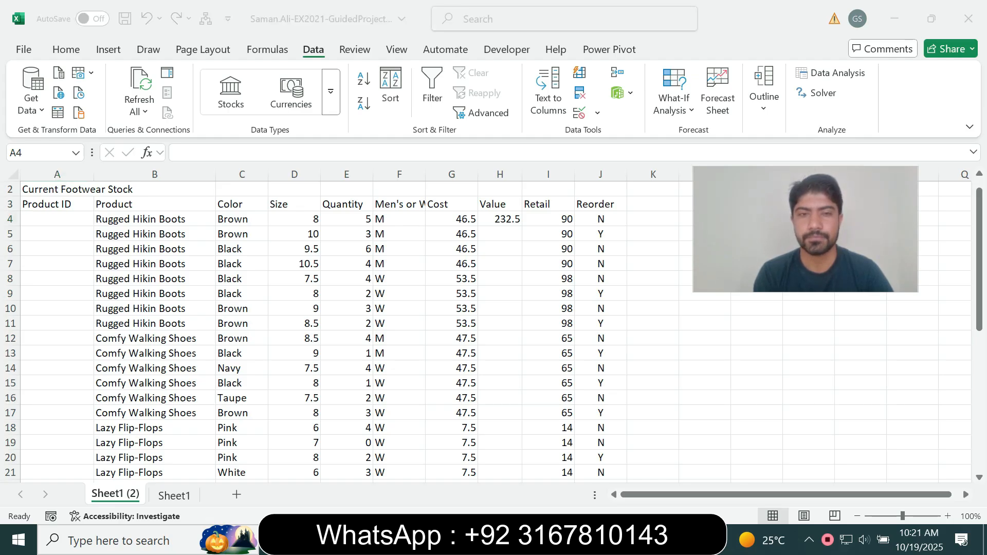
pyautogui.hotkey('alt', 'Tab')
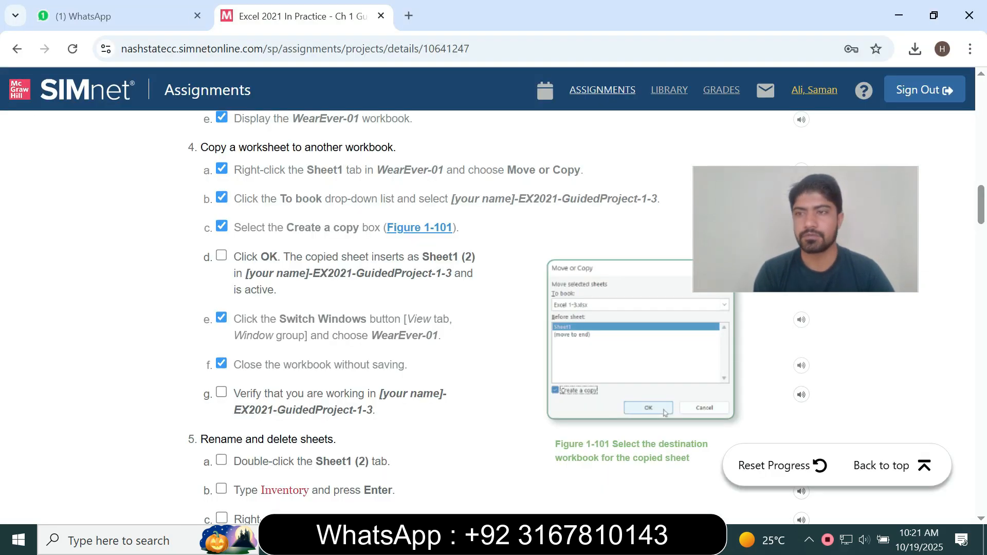
pyautogui.tripleClick(446, 199)
pyautogui.scroll(-20, 493, 309)
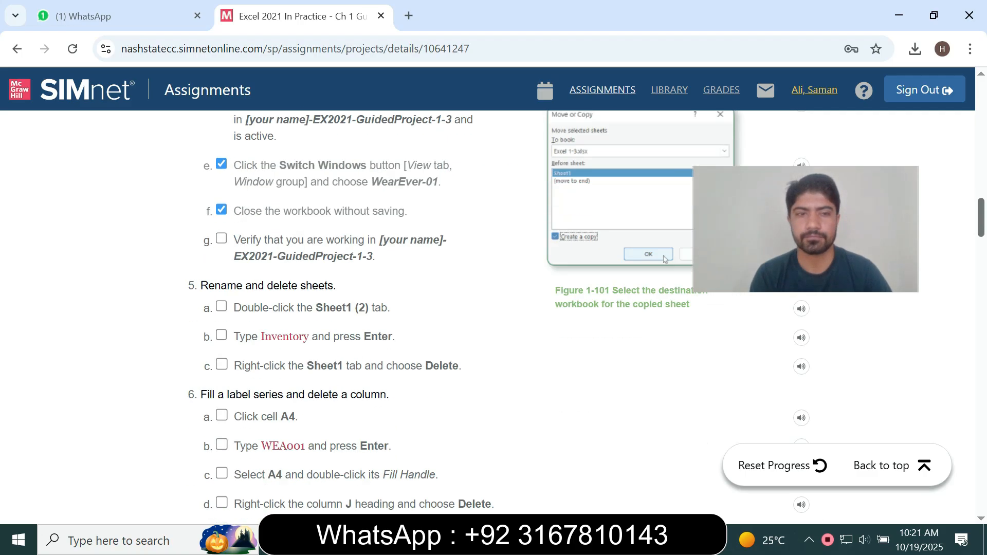
pyautogui.scroll(20, 493, 308)
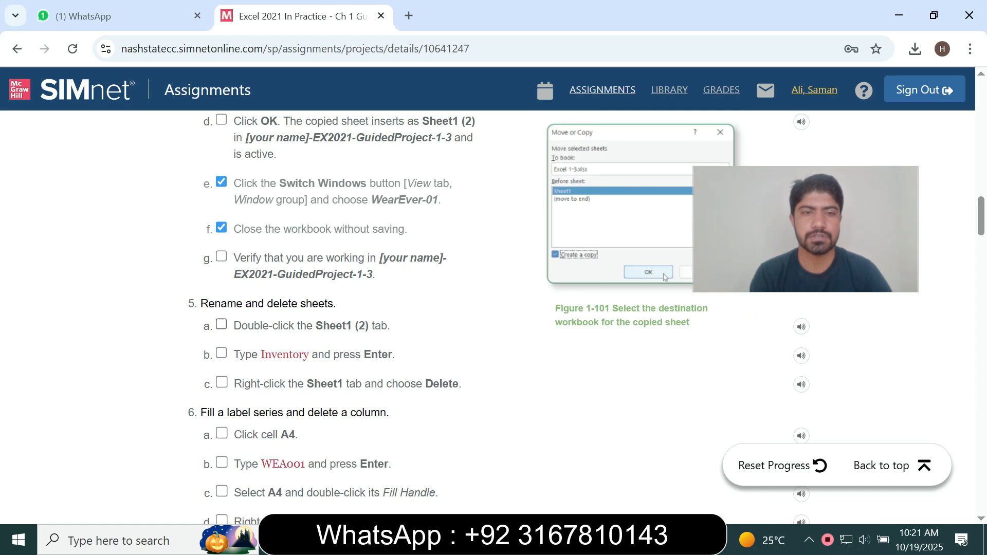
# Check off step 5a in the assignment instructions and rename the Sheet1 (2) worksheet in the project workbook to Inventory.
pyautogui.click(221, 323)
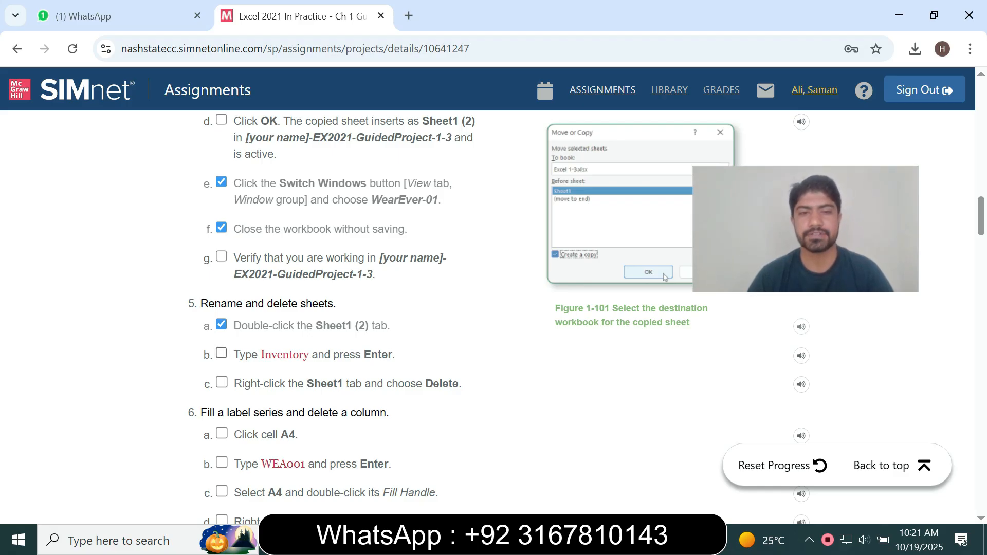
pyautogui.moveTo(261, 354); pyautogui.dragTo(312, 355)
pyautogui.hotkey('ctrl', 'c')
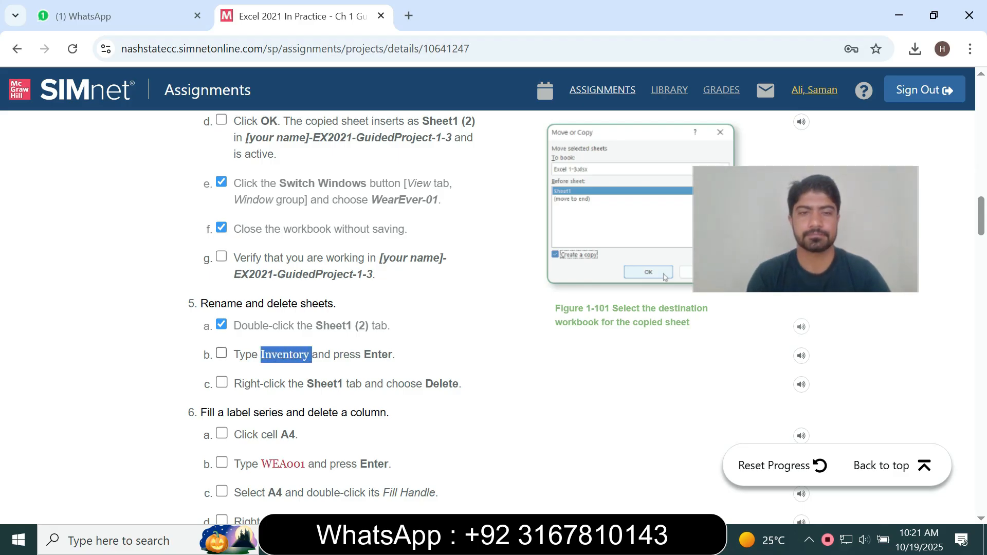
pyautogui.hotkey('alt', 'Tab')
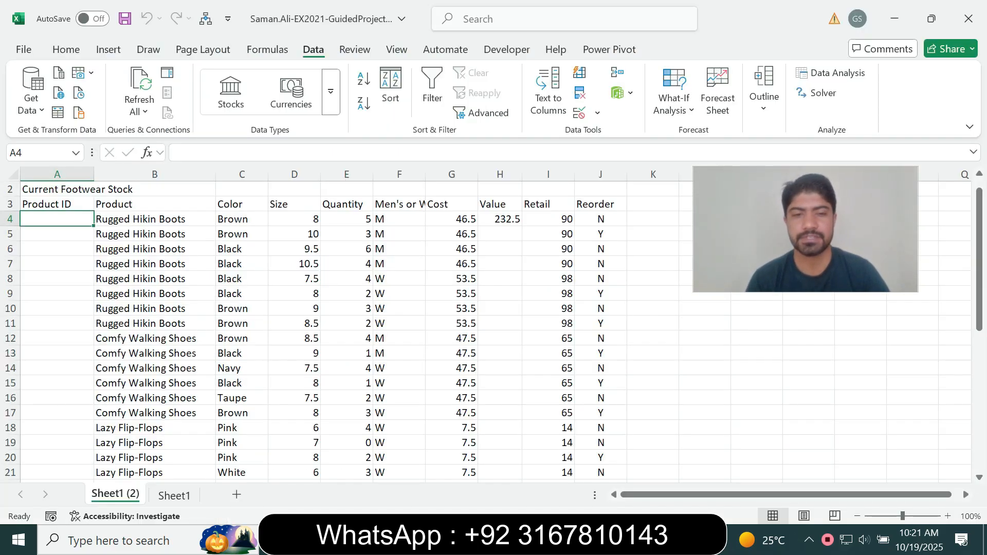
pyautogui.rightClick(109, 494)
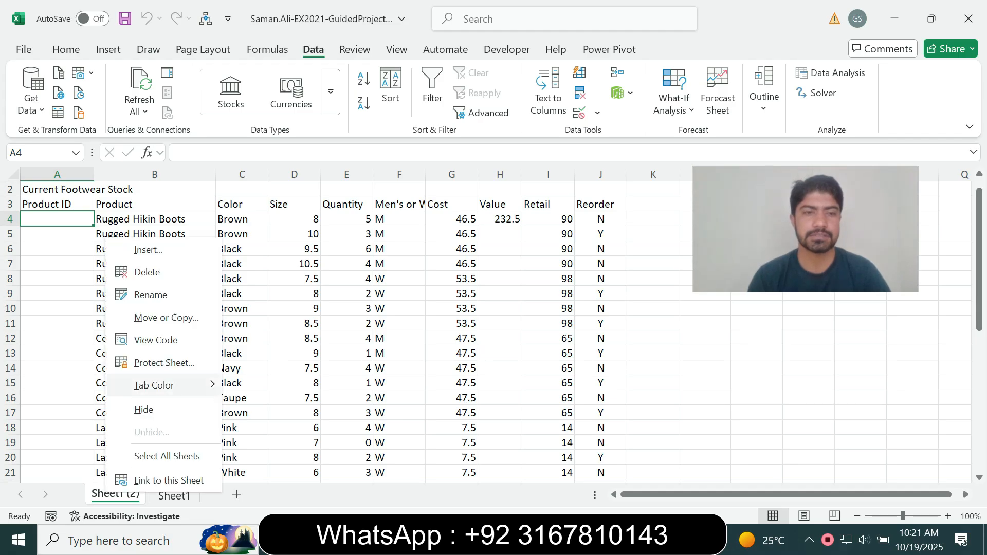
pyautogui.click(149, 294)
pyautogui.hotkey('ctrl', 'v')
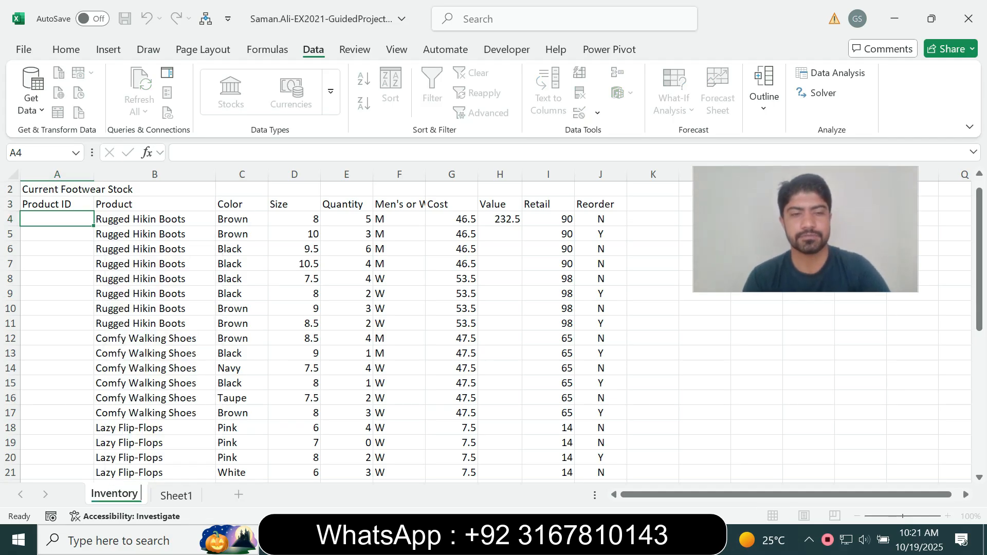
pyautogui.press('BackSpace')
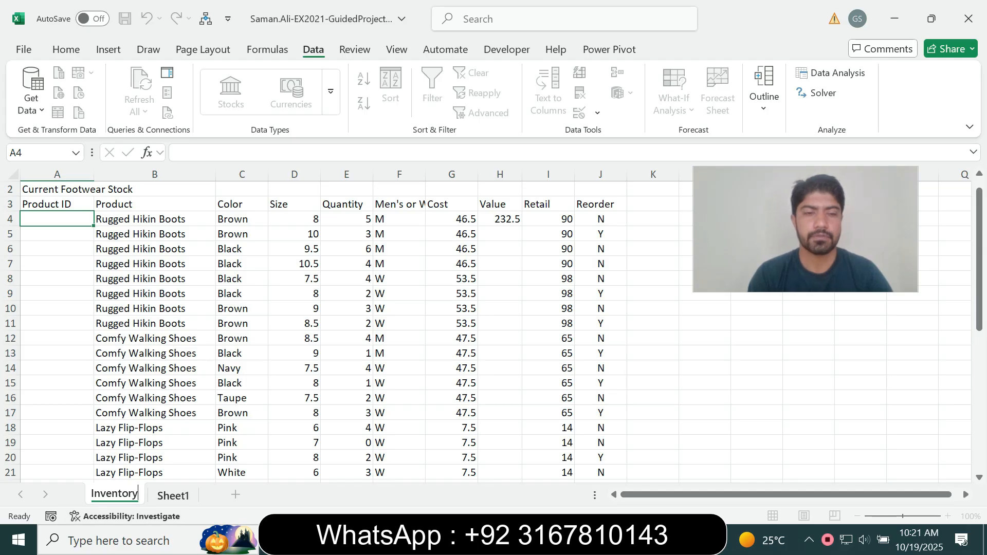
pyautogui.click(173, 496)
pyautogui.click(114, 494)
# Check off step 5c in the assignment instructions and delete the empty Sheet1 worksheet from the project workbook.
pyautogui.hotkey('alt', 'Tab')
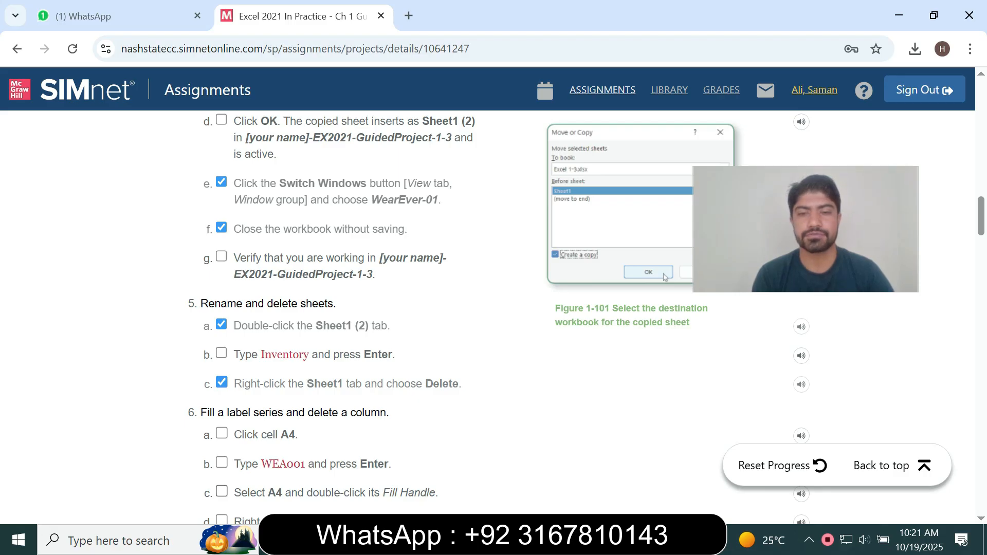
pyautogui.hotkey('alt', 'Tab')
pyautogui.hotkey('ctrl', 'pagedown')
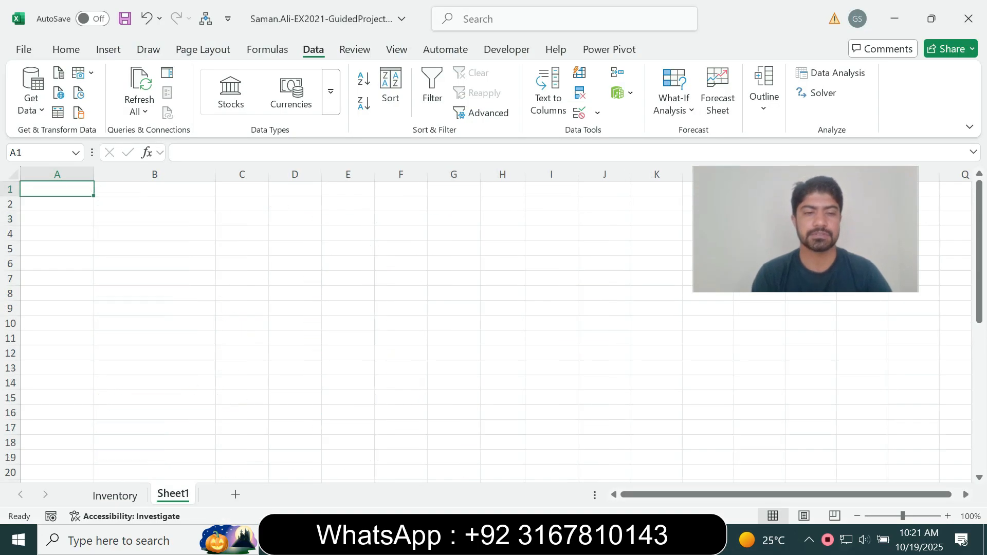
pyautogui.rightClick(177, 493)
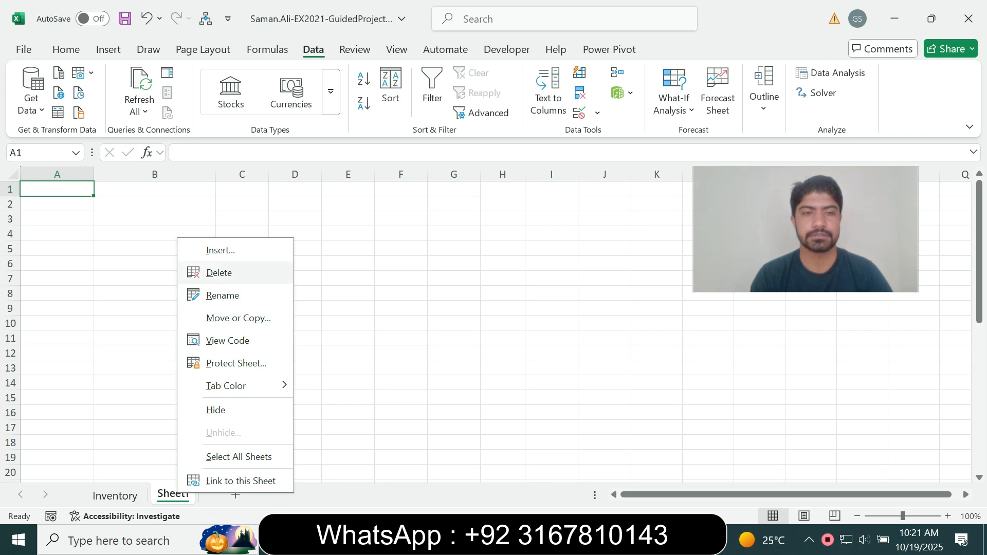
pyautogui.click(216, 273)
pyautogui.press('Return')
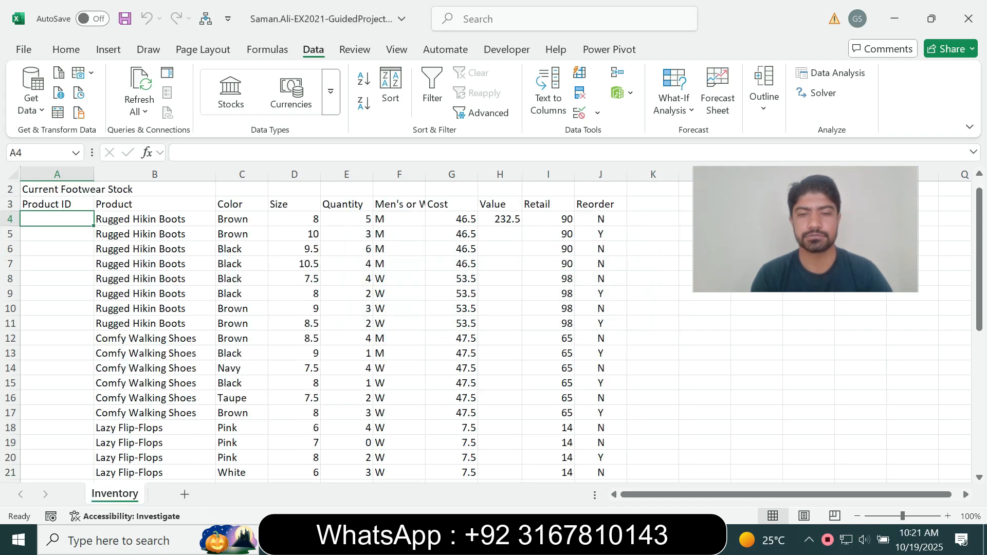
# Check off step 6a in the assignment instructions and select cell A4 on the Inventory sheet.
pyautogui.hotkey('alt', 'Tab')
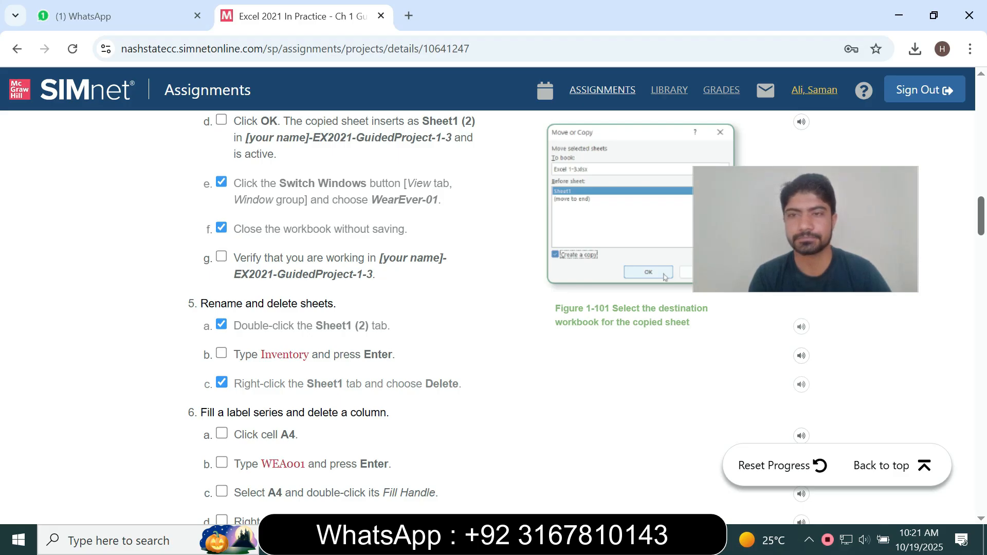
pyautogui.scroll(-3, 493, 309)
pyautogui.click(221, 292)
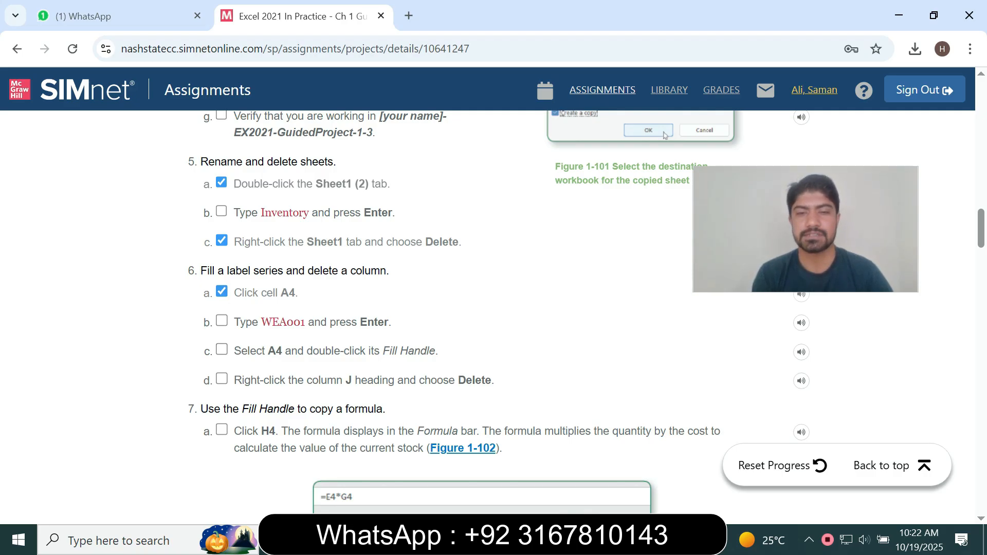
pyautogui.hotkey('alt', 'Tab')
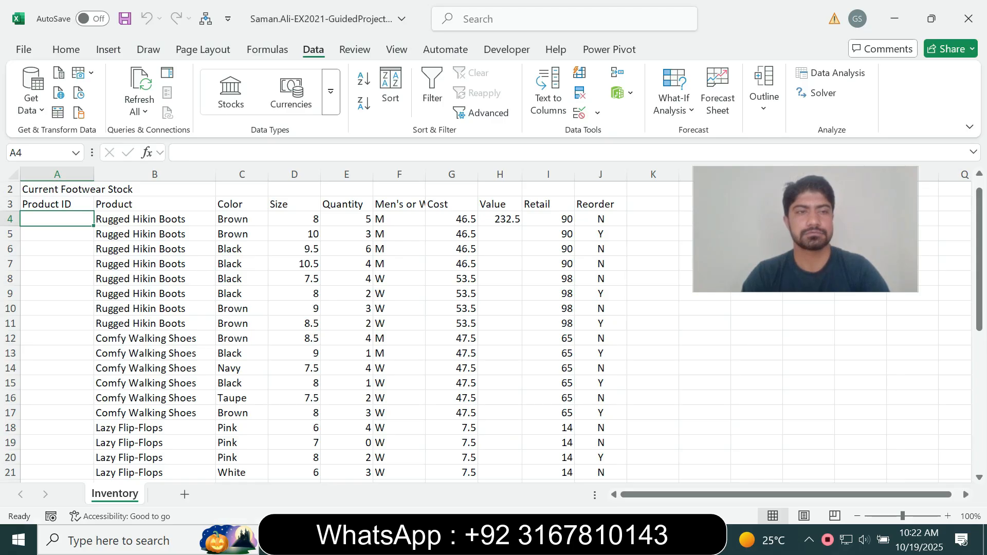
pyautogui.click(41, 152)
pyautogui.write('A4')
pyautogui.press('Return')
# Copy the label WEA001 from the assignment instructions and enter it in cell A4 of the Inventory sheet.
pyautogui.hotkey('alt', 'Tab')
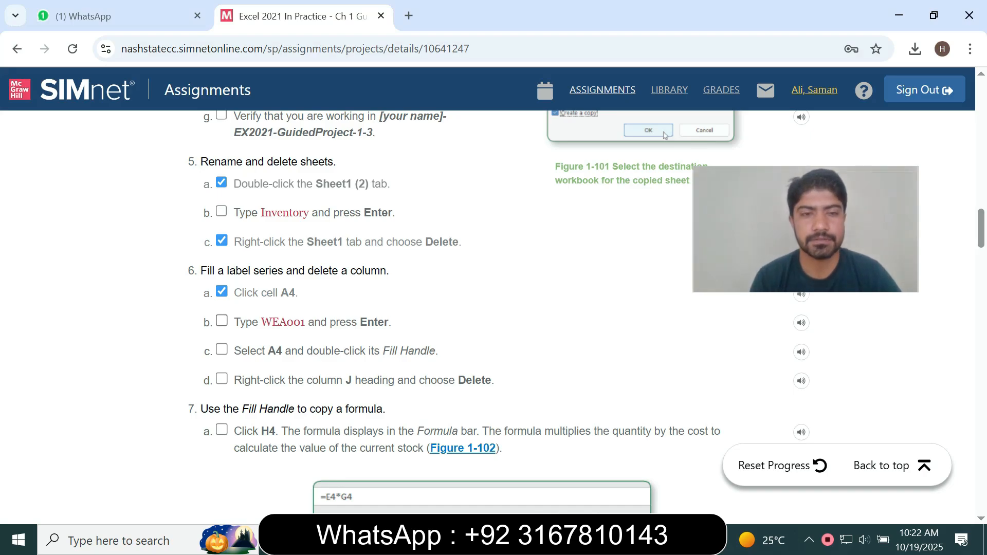
pyautogui.moveTo(262, 322); pyautogui.dragTo(305, 323)
pyautogui.hotkey('ctrl', 'c')
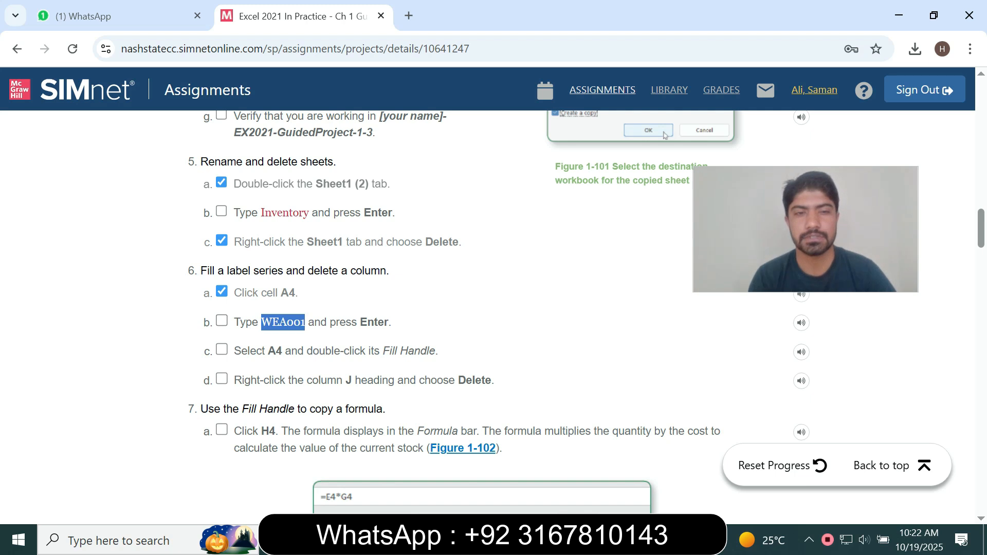
pyautogui.hotkey('alt', 'Tab')
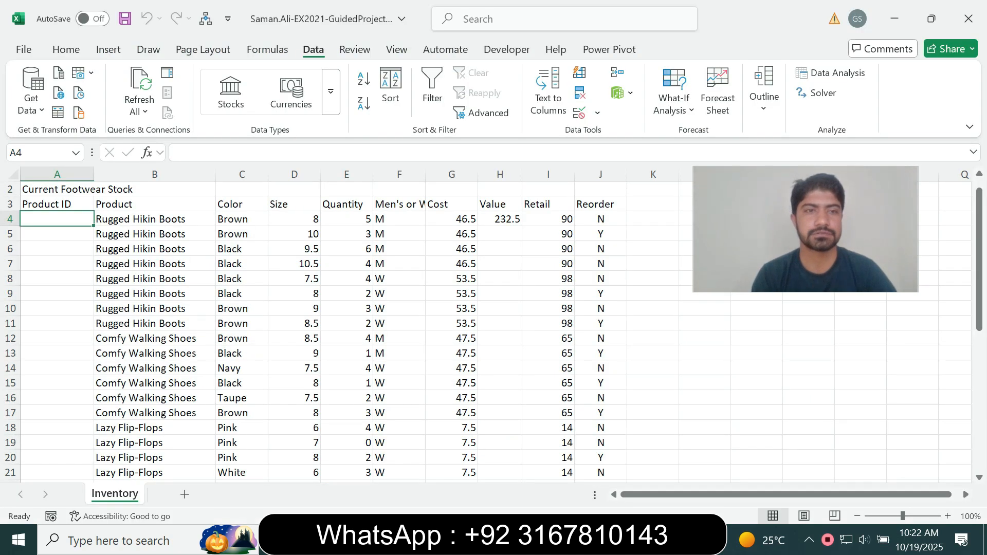
pyautogui.hotkey('ctrl', 'v')
pyautogui.press('Return')
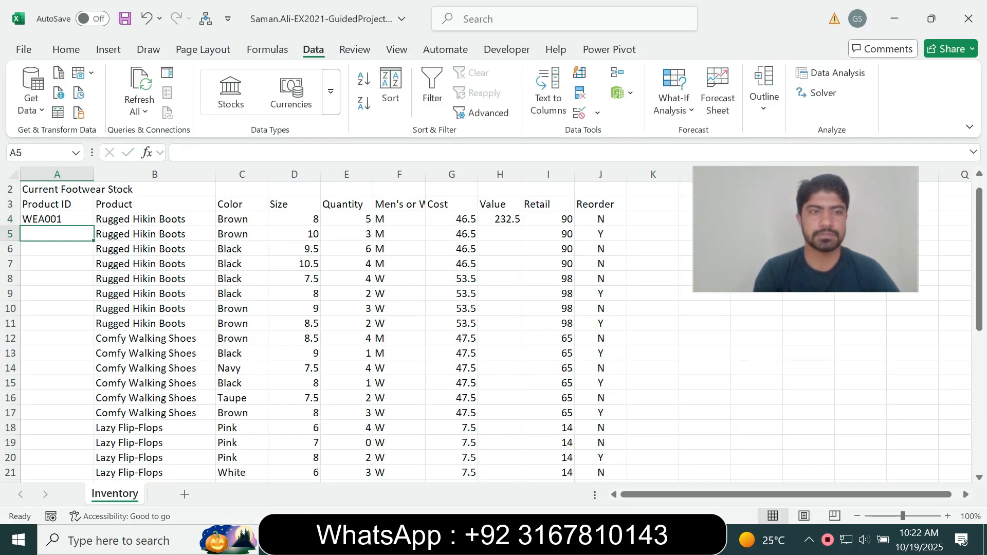
# Check off step 6c in the assignment instructions and fill the WEA001 label series from A4 down the Product ID column.
pyautogui.hotkey('alt', 'Tab')
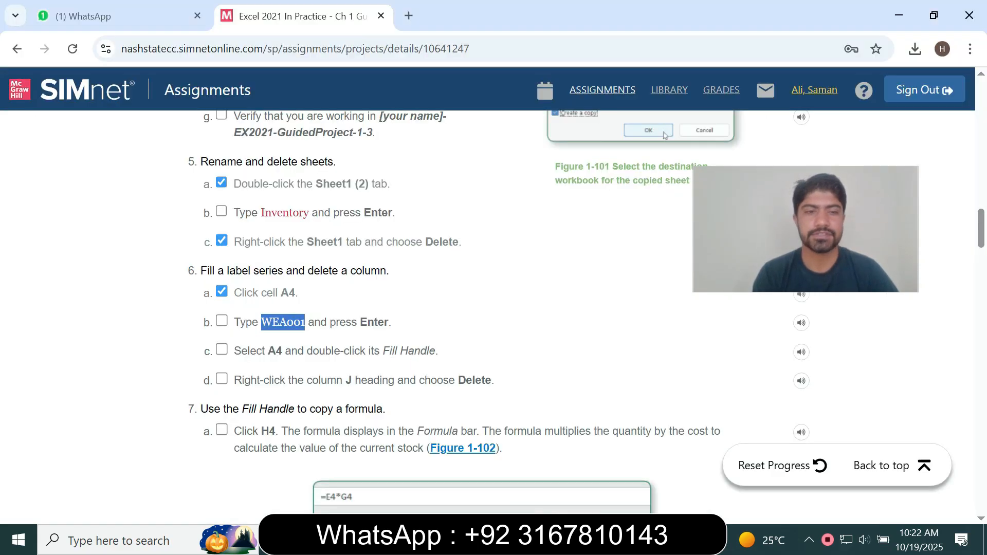
pyautogui.click(221, 350)
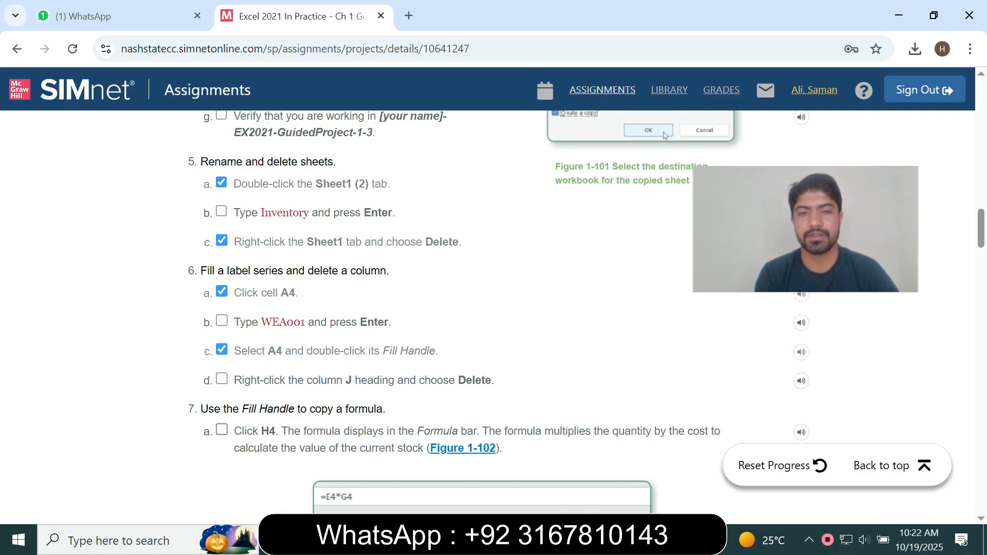
pyautogui.hotkey('alt', 'Tab')
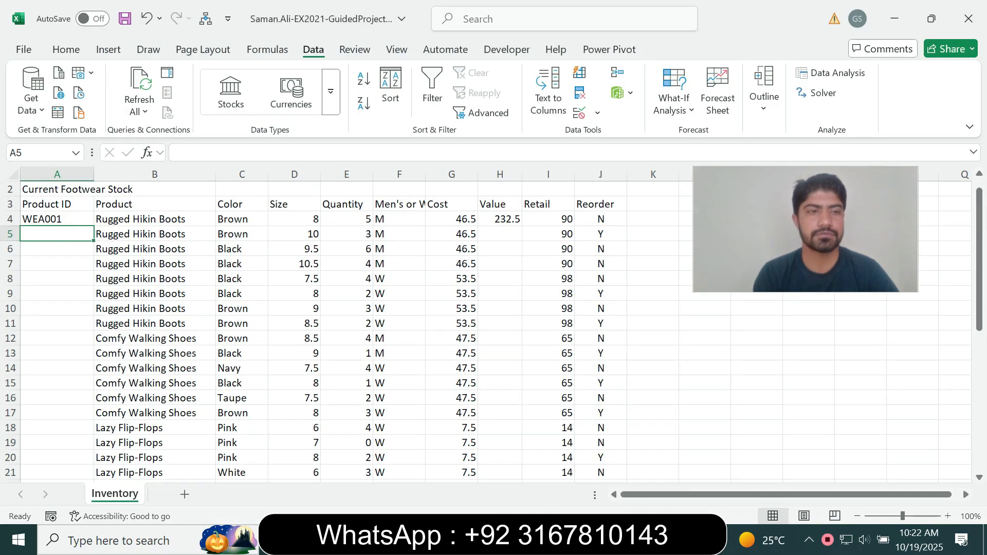
pyautogui.doubleClick(94, 227)
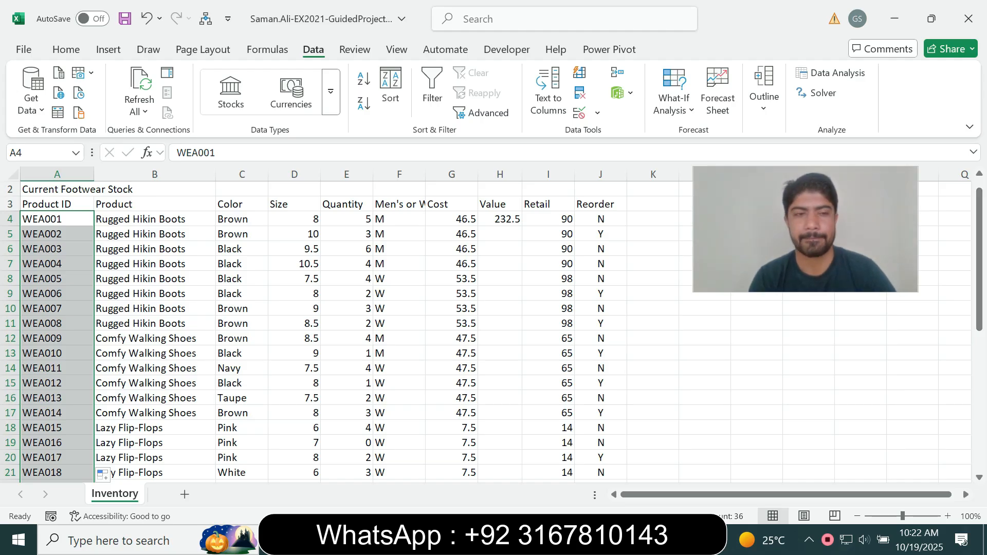
pyautogui.moveTo(979, 300)
pyautogui.mouseDown()
pyautogui.moveTo(979, 443)
pyautogui.moveTo(979, 290)
pyautogui.mouseUp()
# Check off step 6d in the assignment instructions and delete column J (Reorder) from the Inventory sheet.
pyautogui.hotkey('alt', 'Tab')
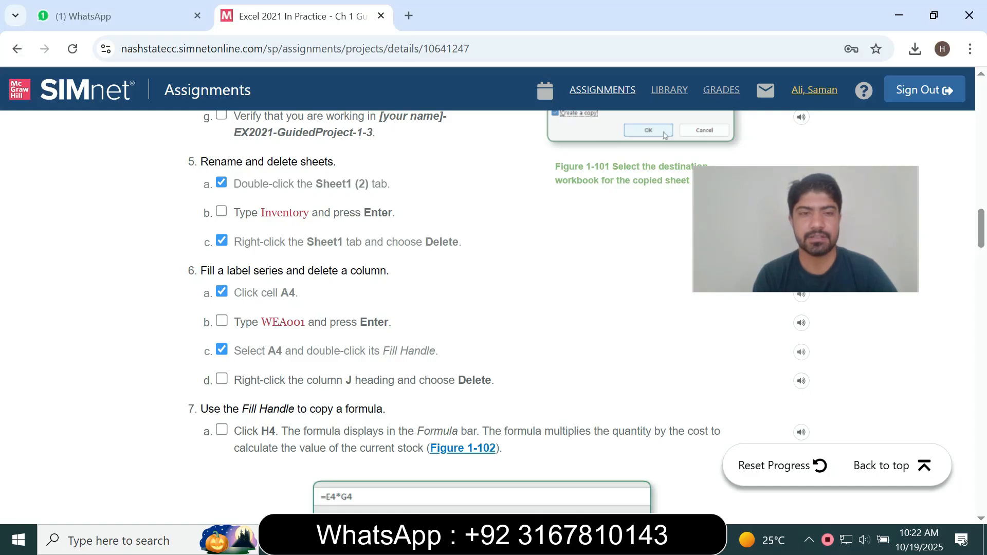
pyautogui.click(222, 379)
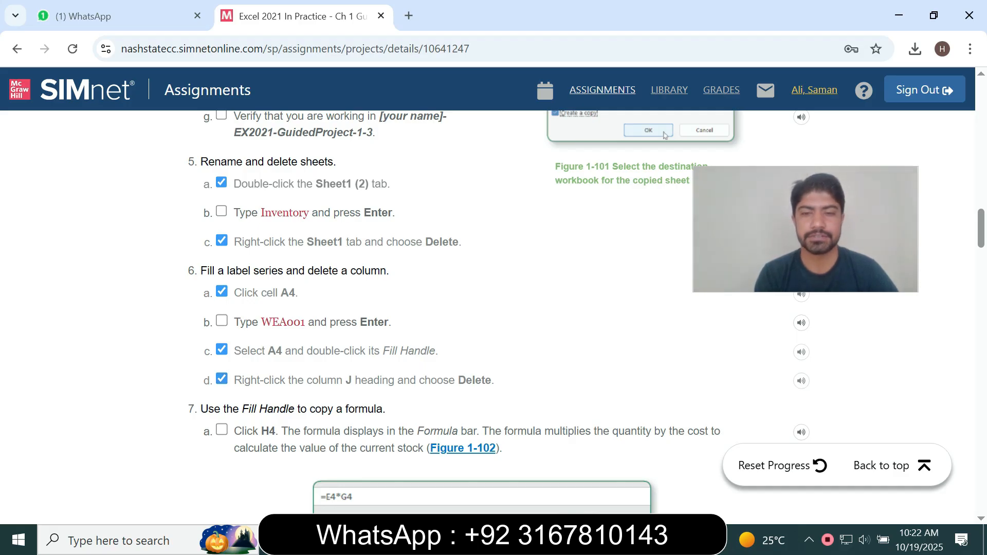
pyautogui.hotkey('alt', 'Tab')
pyautogui.click(600, 175)
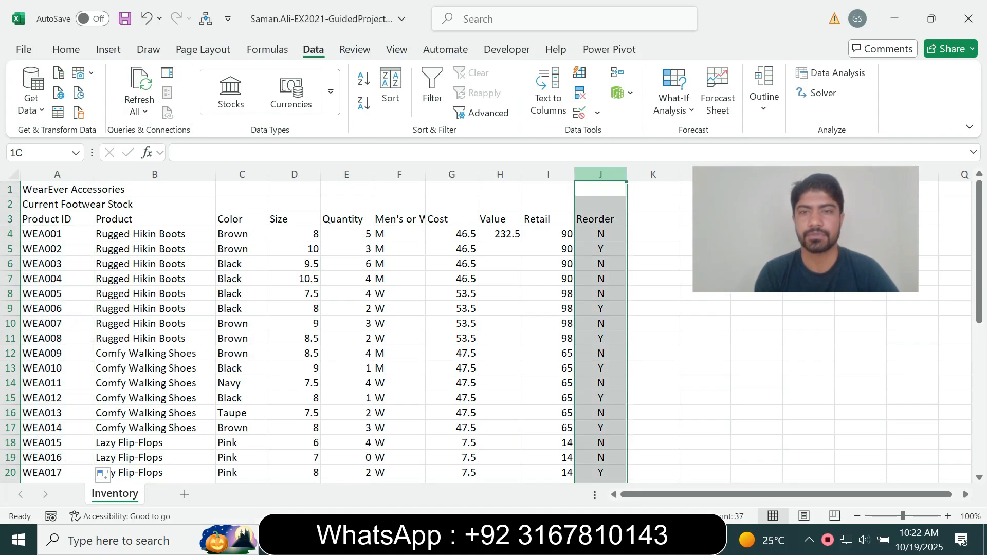
pyautogui.rightClick(602, 175)
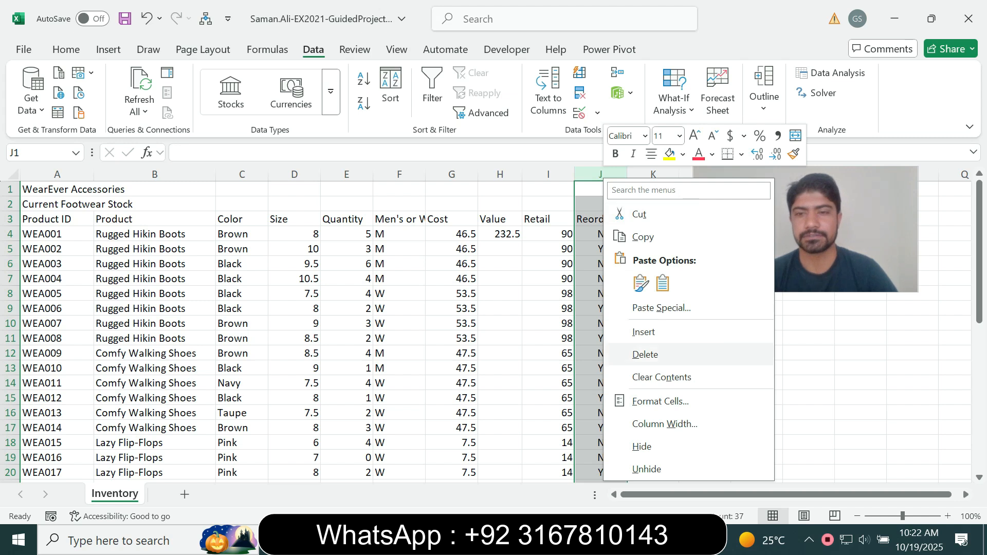
pyautogui.click(645, 354)
# Check off step 7a in the assignment instructions and select cell H4 in the Value column to show its formula.
pyautogui.hotkey('alt', 'Tab')
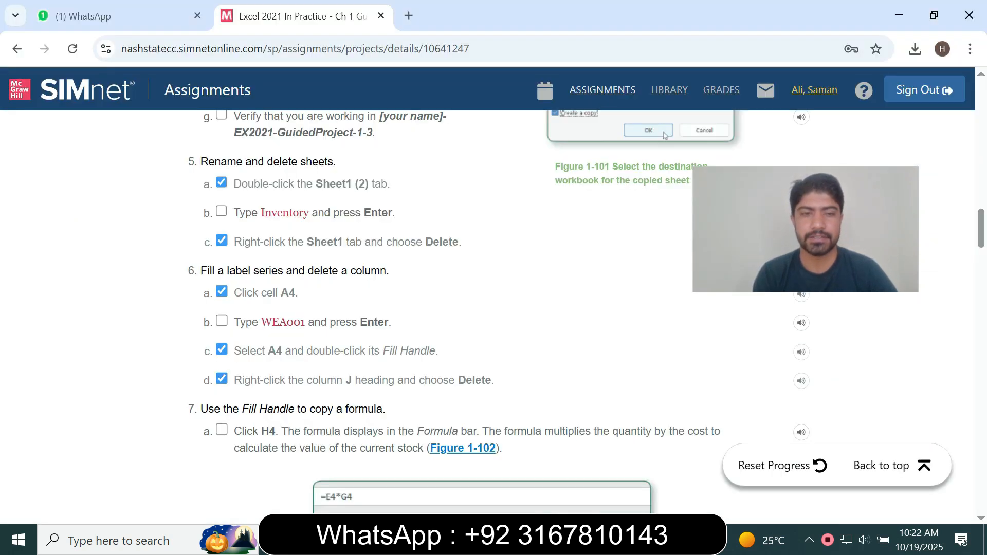
pyautogui.scroll(-2, 494, 309)
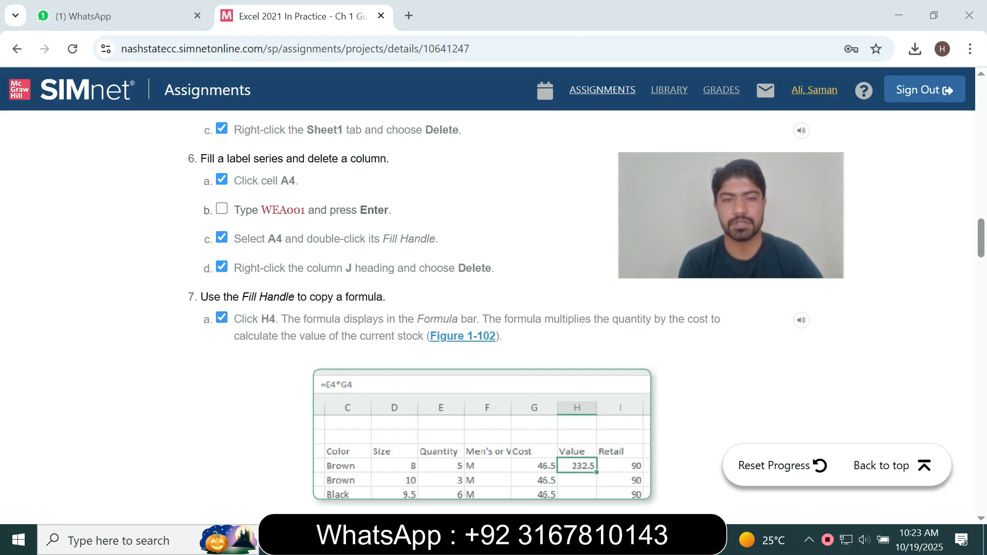
pyautogui.hotkey('alt', 'Tab')
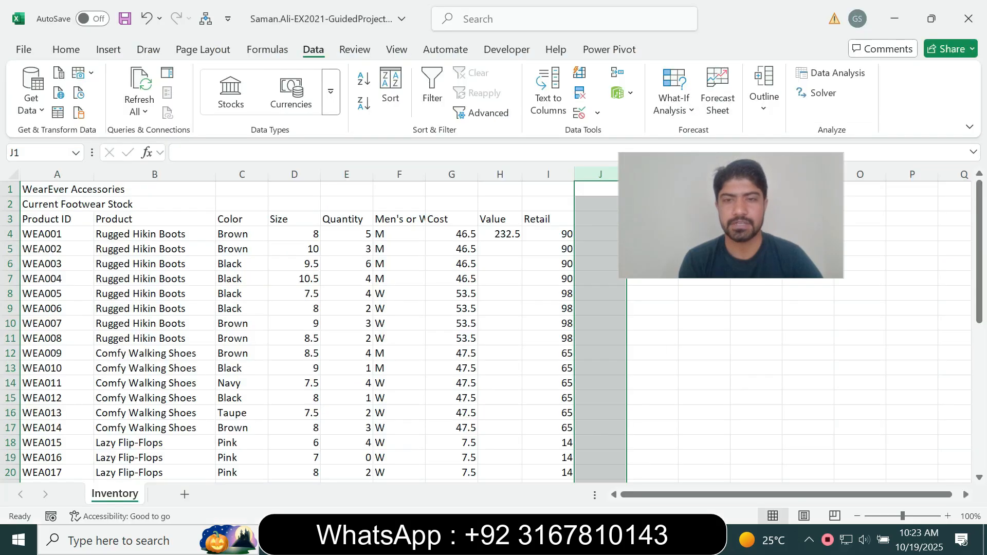
pyautogui.click(500, 233)
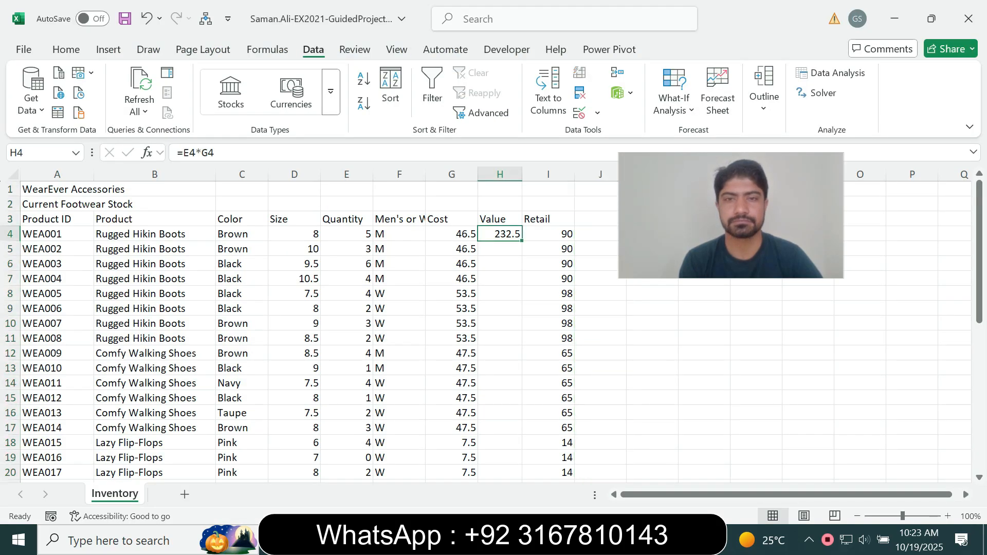
# Read step 7b in the assignment instructions, fill the H4 formula down the Value column, and return to the instructions.
pyautogui.hotkey('alt', 'Tab')
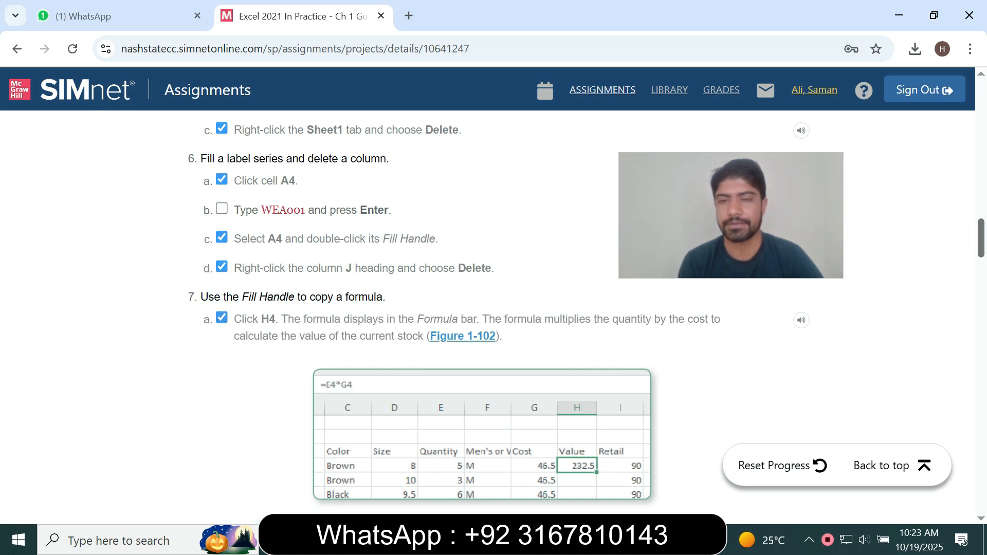
pyautogui.scroll(-4, 498, 308)
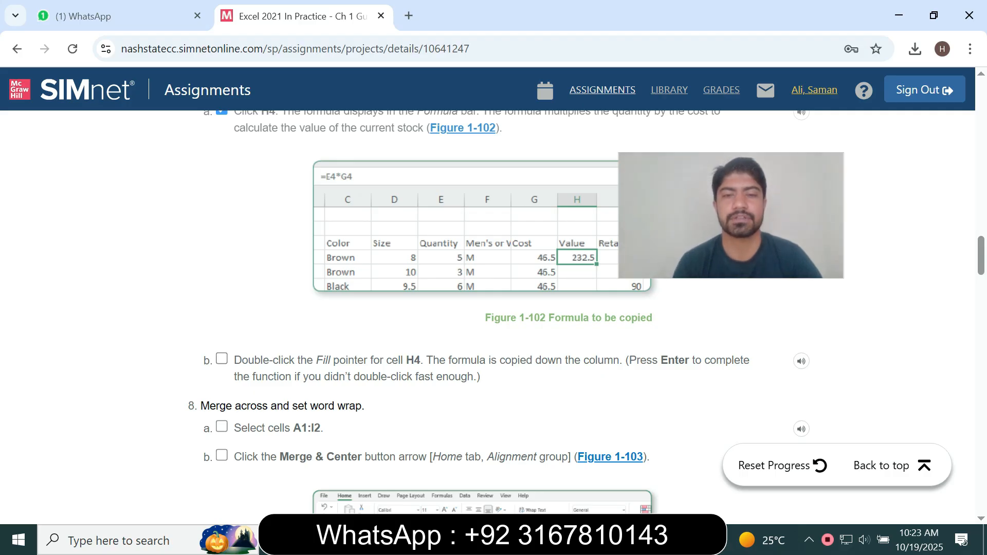
pyautogui.hotkey('alt', 'Tab')
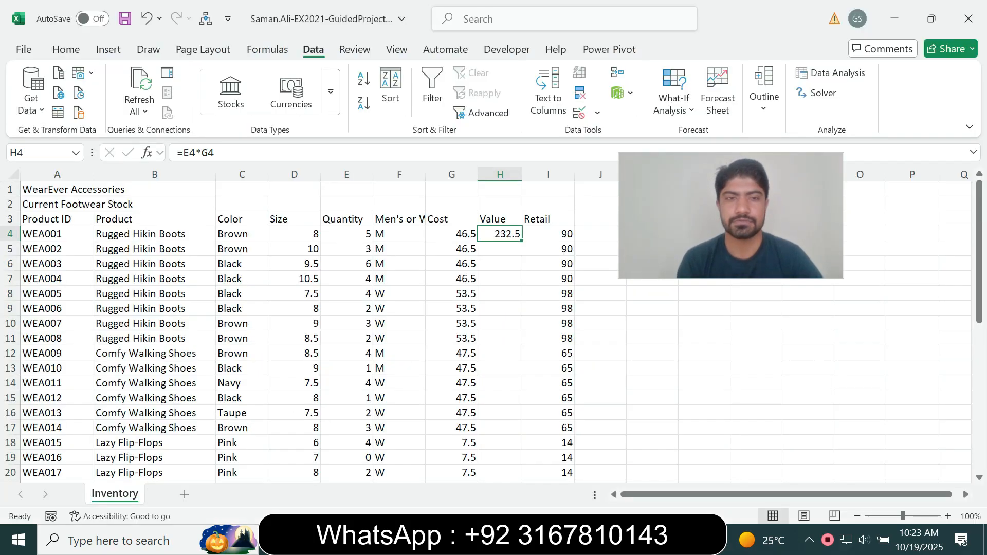
pyautogui.doubleClick(522, 241)
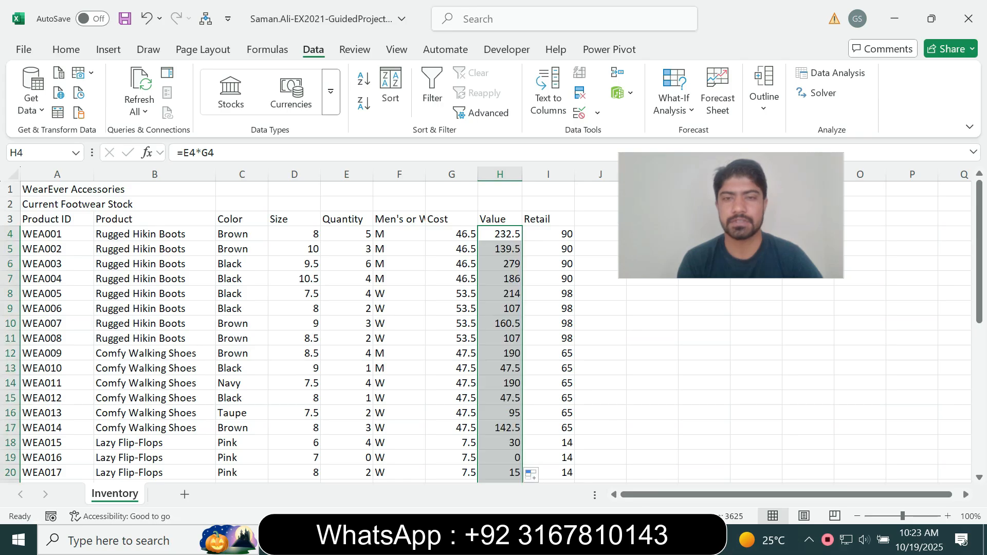
pyautogui.moveTo(979, 252); pyautogui.dragTo(978, 231)
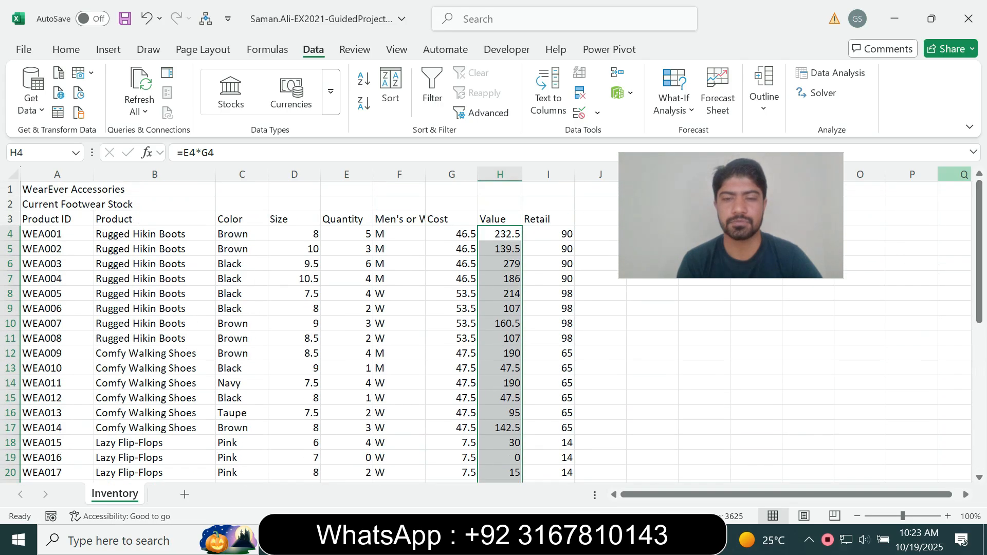
pyautogui.hotkey('alt', 'Tab')
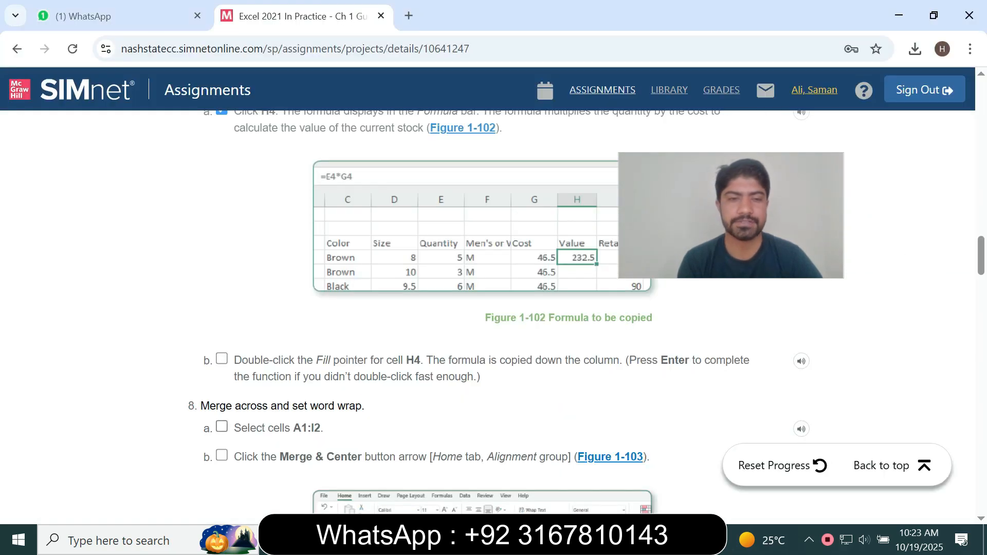
# Check off step 8a in the assignment instructions and select cells A1:I2 on the Inventory sheet.
pyautogui.click(221, 427)
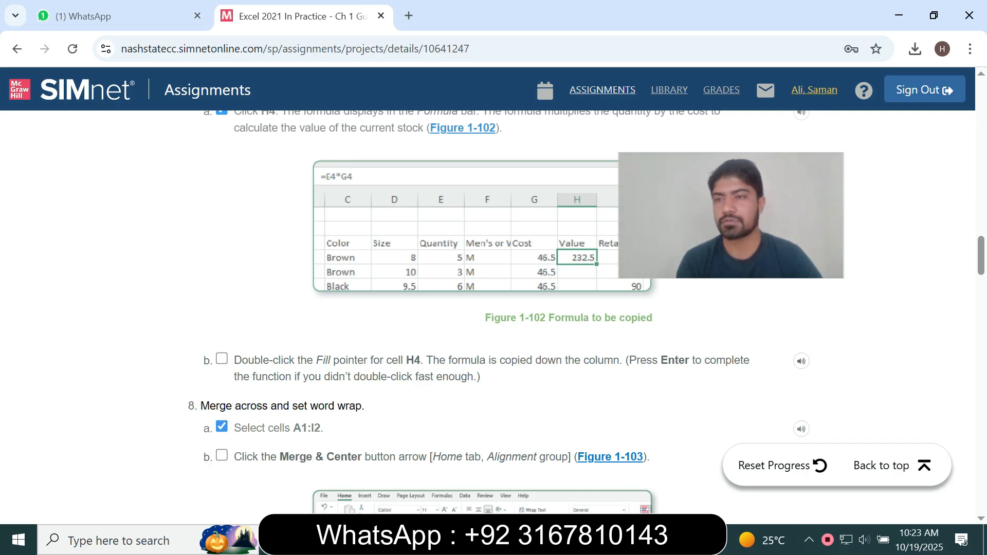
pyautogui.scroll(-3, 979, 255)
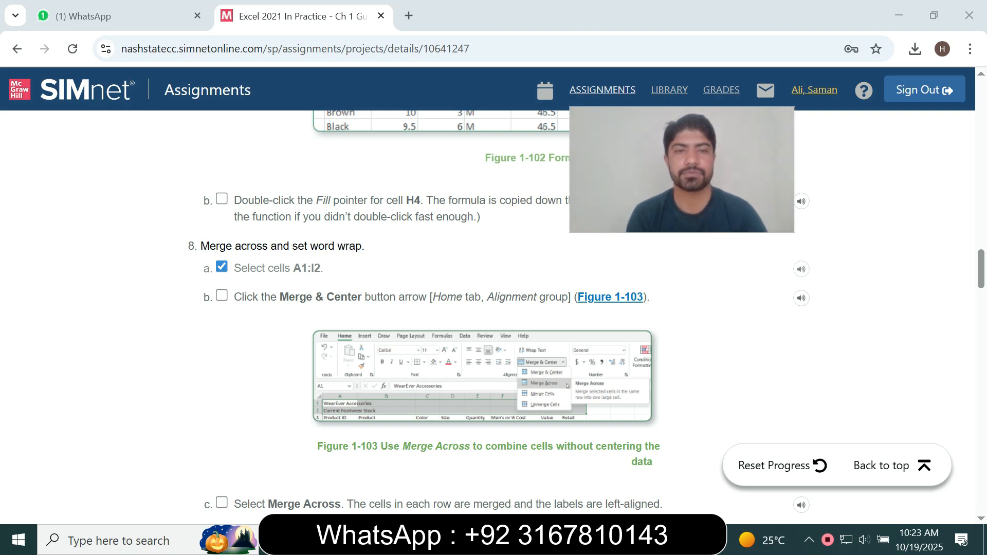
pyautogui.moveTo(294, 267); pyautogui.dragTo(320, 267)
pyautogui.hotkey('ctrl', 'c')
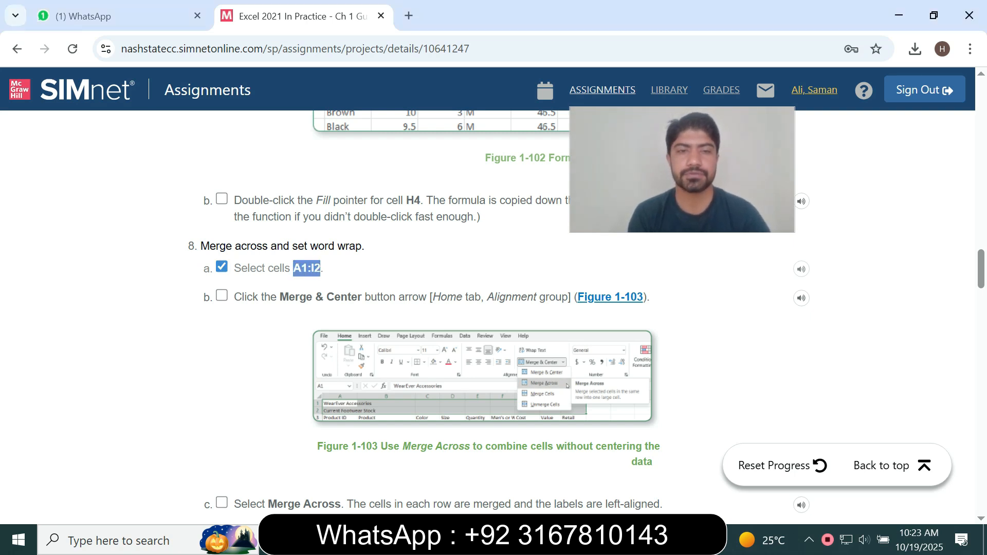
pyautogui.hotkey('alt', 'Tab')
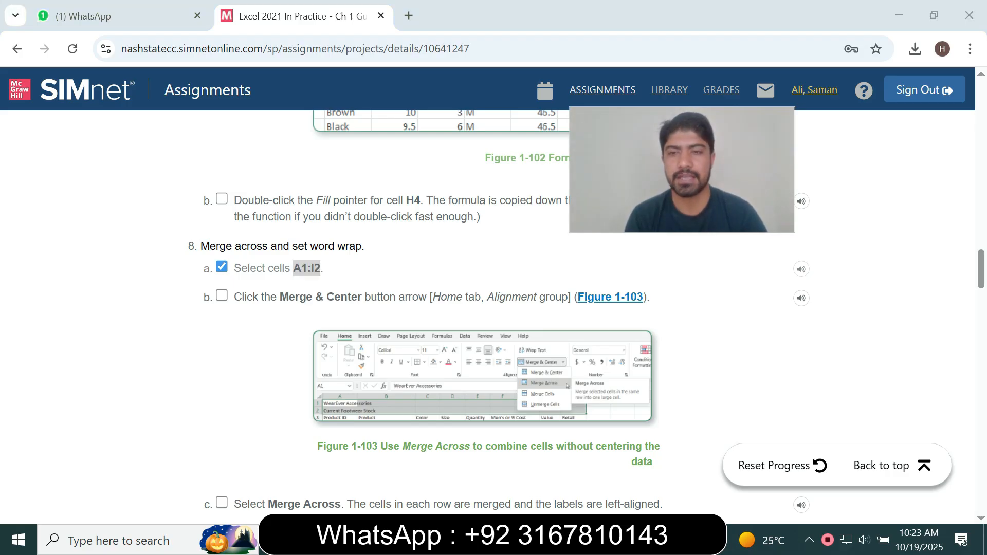
pyautogui.click(31, 152)
pyautogui.hotkey('ctrl', 'v')
pyautogui.press('Return')
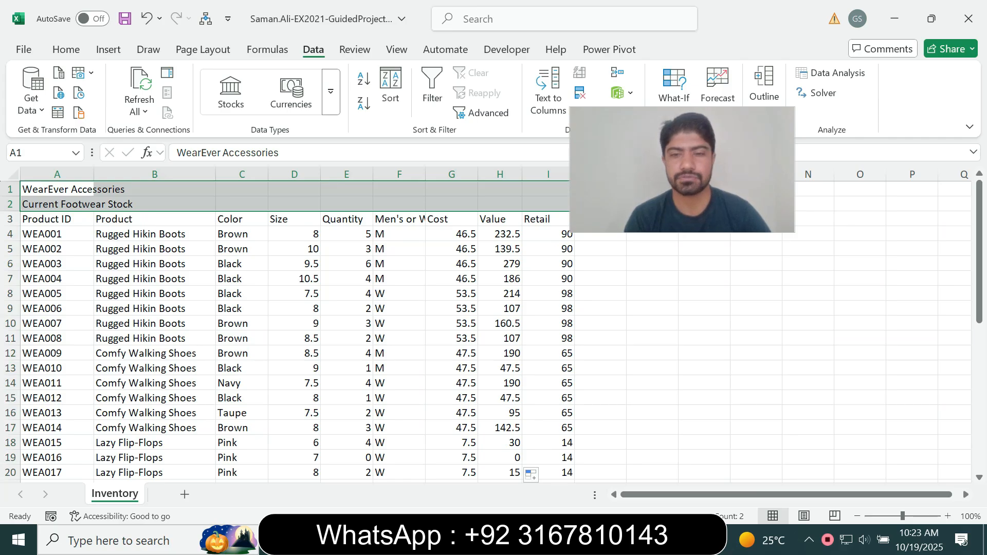
# Check off step 8b in the assignment instructions, read step 8c, and return to the Inventory sheet.
pyautogui.hotkey('alt', 'Tab')
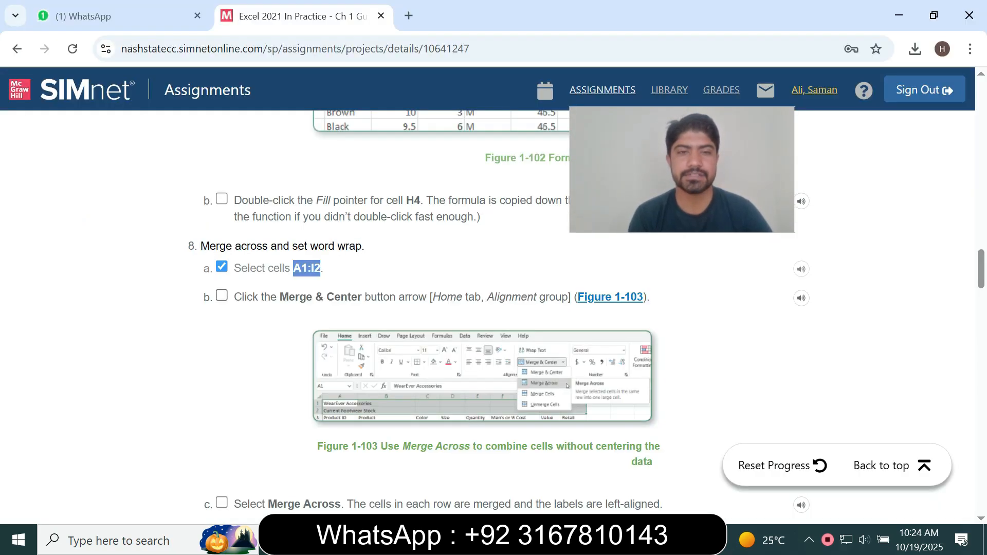
pyautogui.click(221, 295)
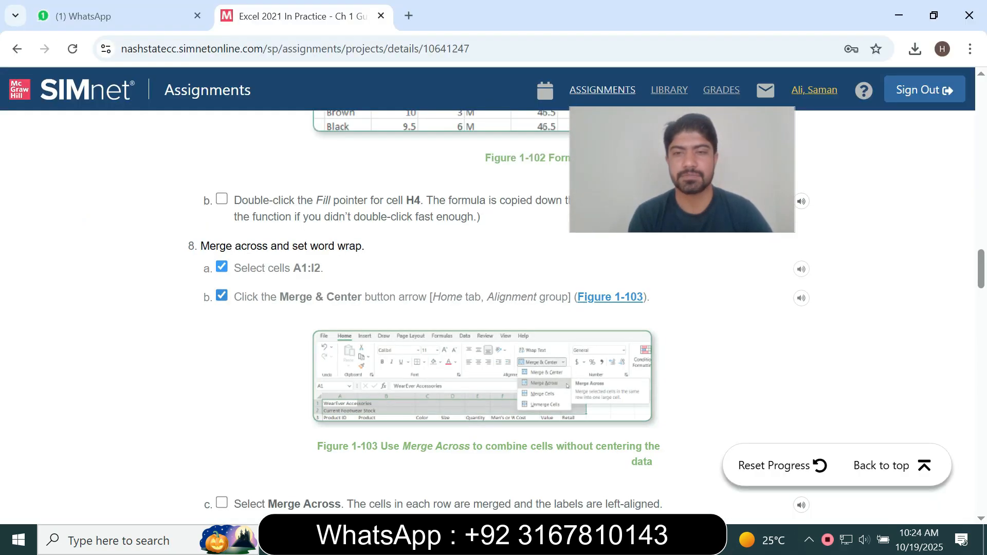
pyautogui.scroll(-2, 494, 308)
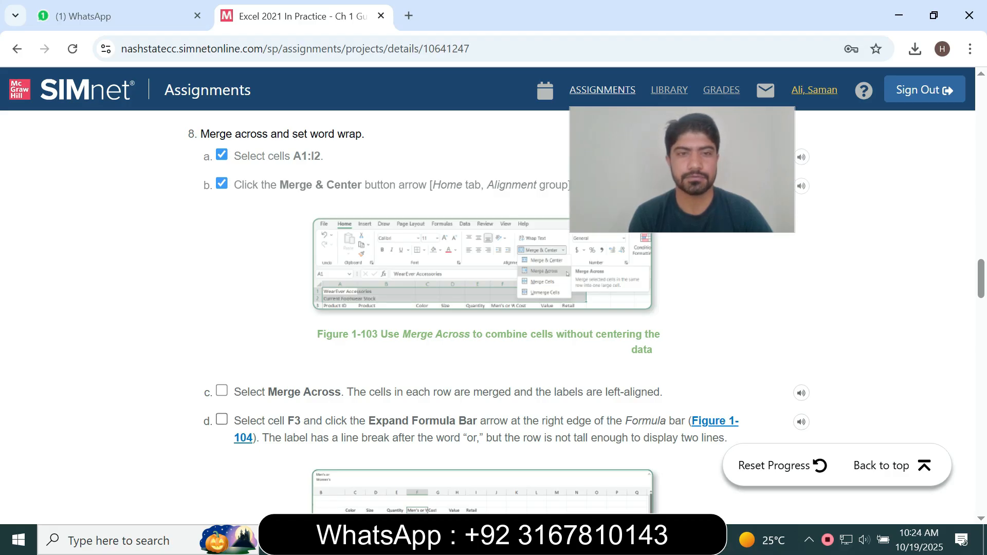
pyautogui.hotkey('alt', 'Tab')
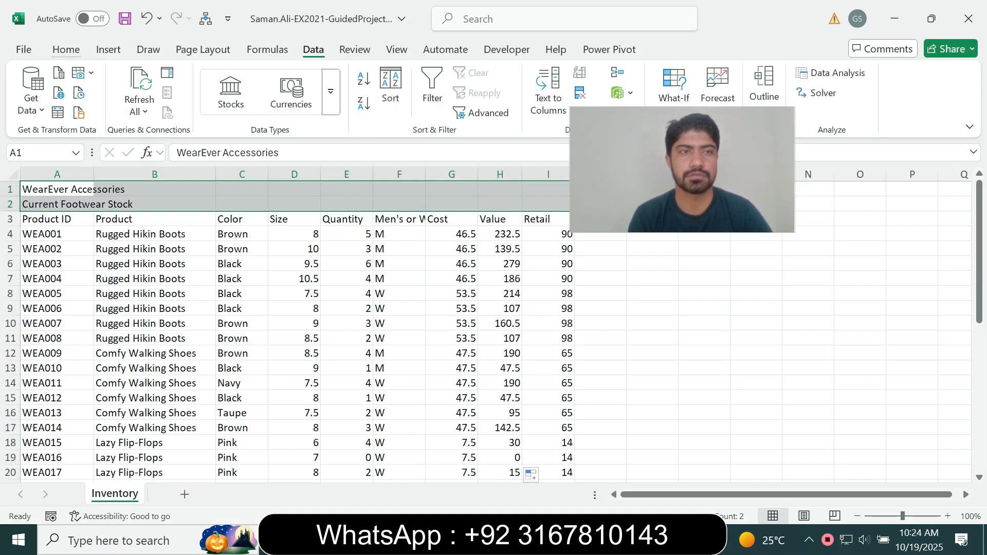
pyautogui.click(66, 49)
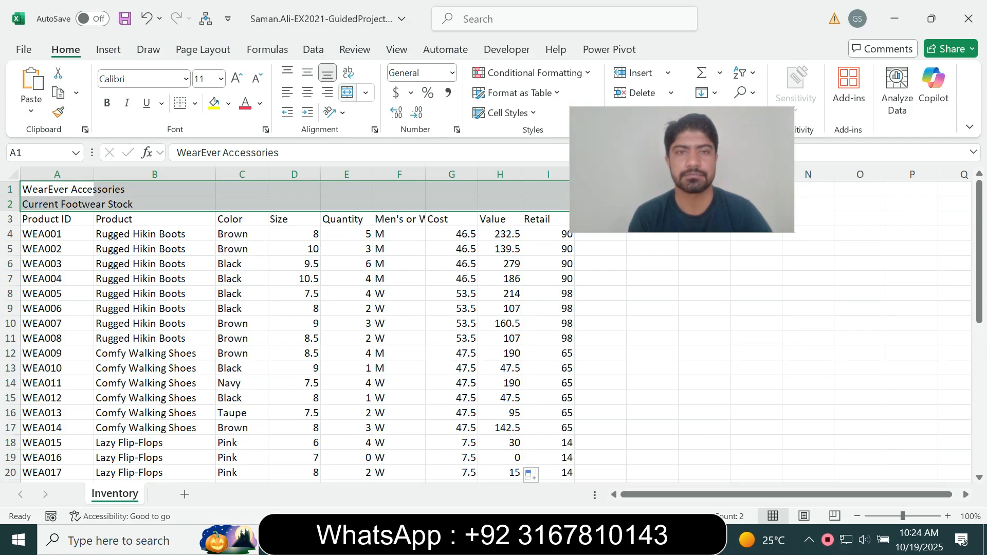
# Try Merge & Center on cells A1:I2 and undo it.
pyautogui.click(347, 92)
pyautogui.press('Return')
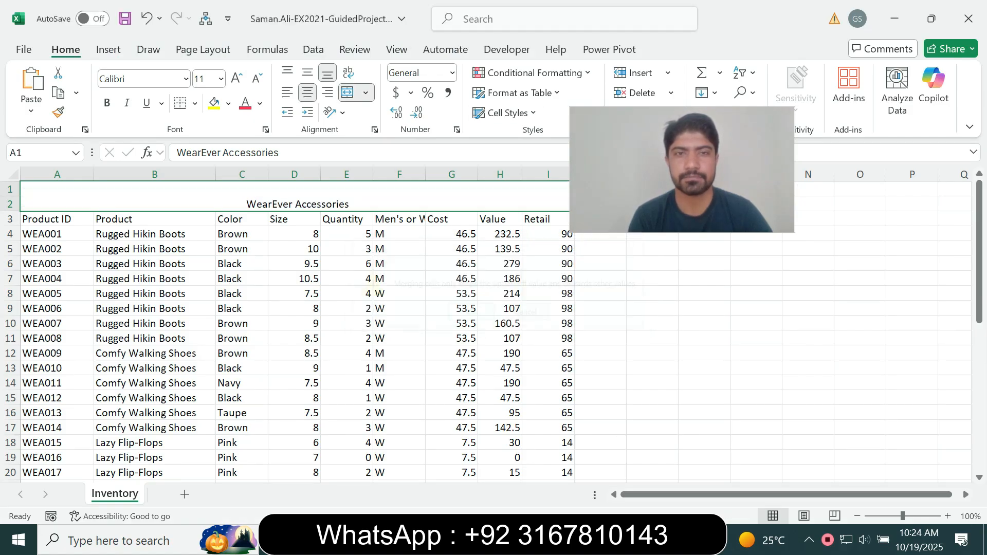
pyautogui.hotkey('ctrl', 'z')
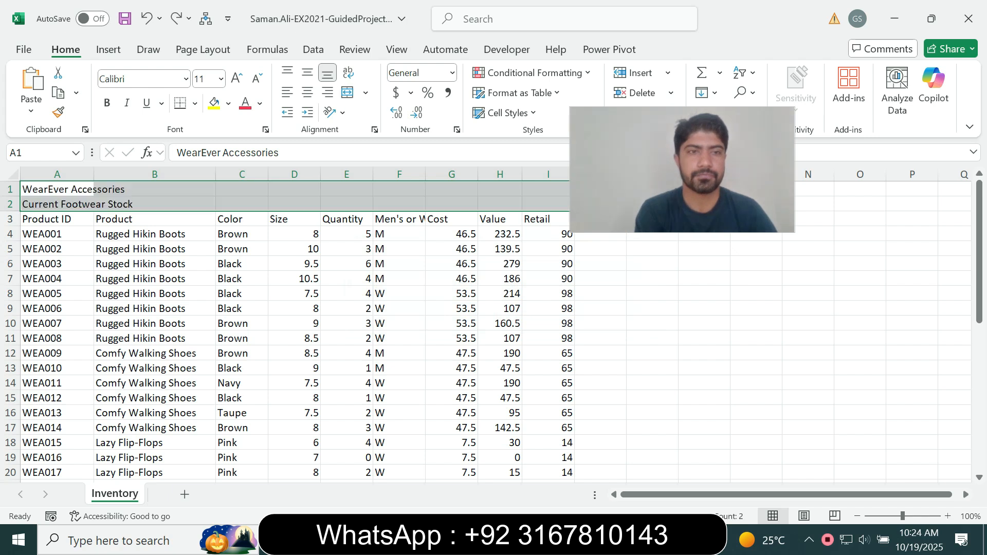
# Recheck step 8c in the assignment instructions and apply Merge Across to cells A1:I2.
pyautogui.hotkey('alt', 'Tab')
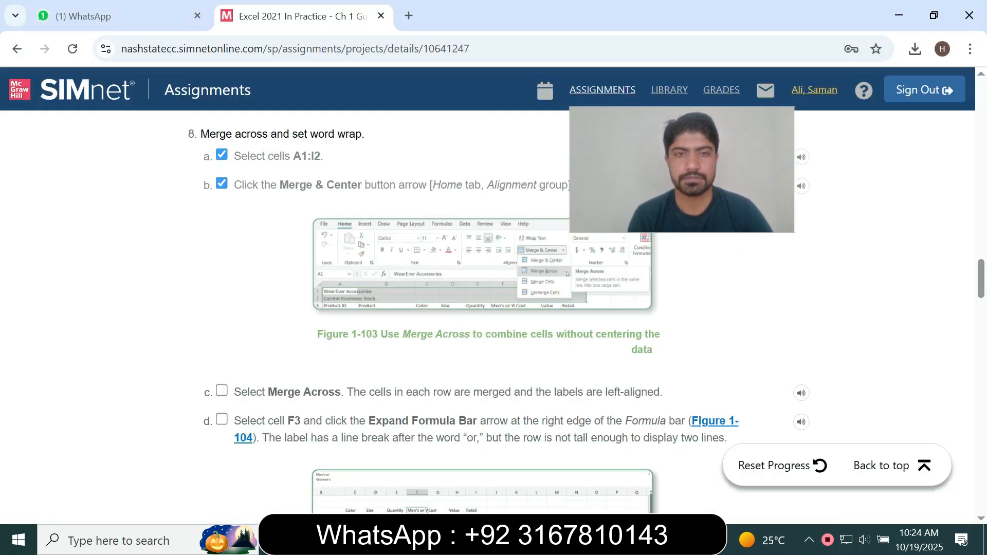
pyautogui.hotkey('alt', 'Tab')
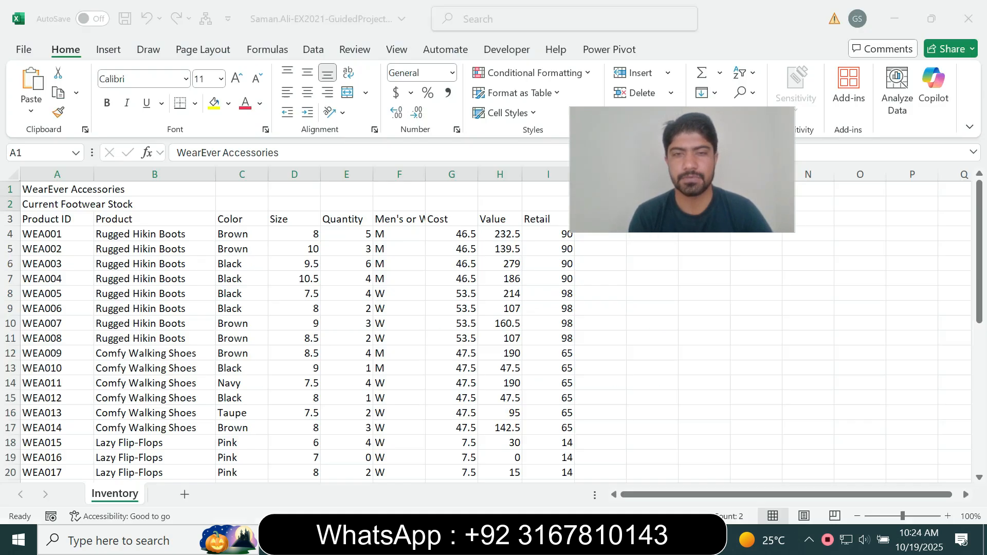
pyautogui.click(365, 93)
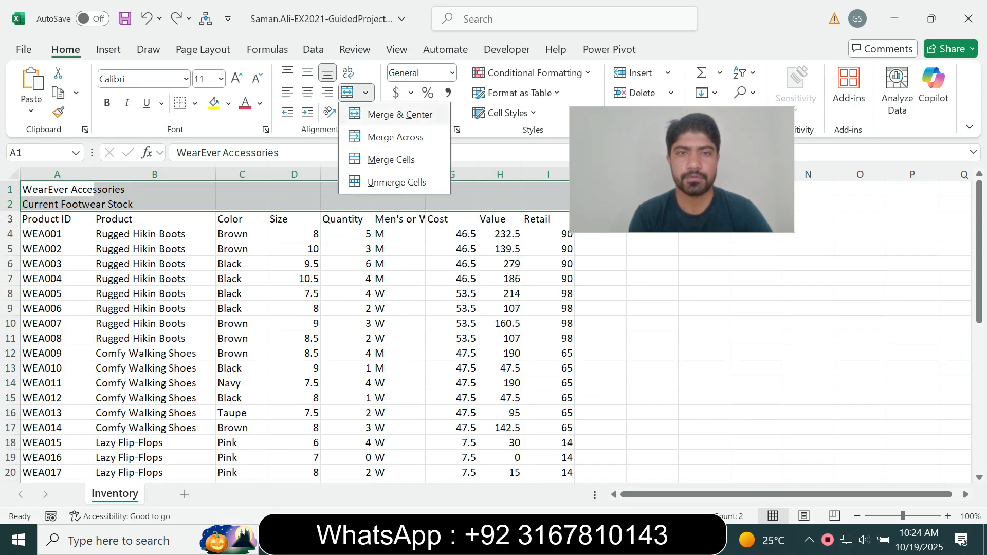
pyautogui.click(395, 137)
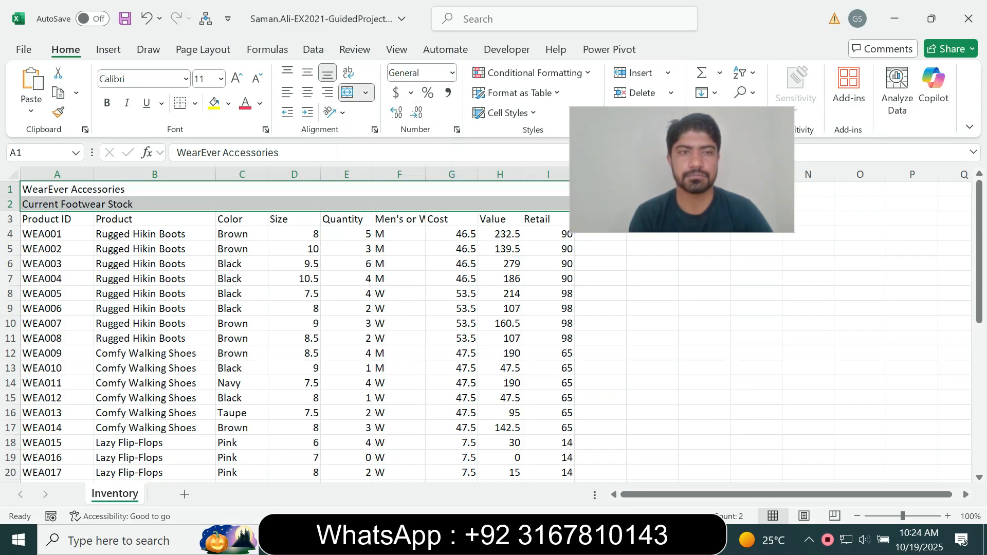
# Check off step 8d in the assignment instructions, select cell F3, and autofit the width of column F.
pyautogui.hotkey('alt', 'Tab')
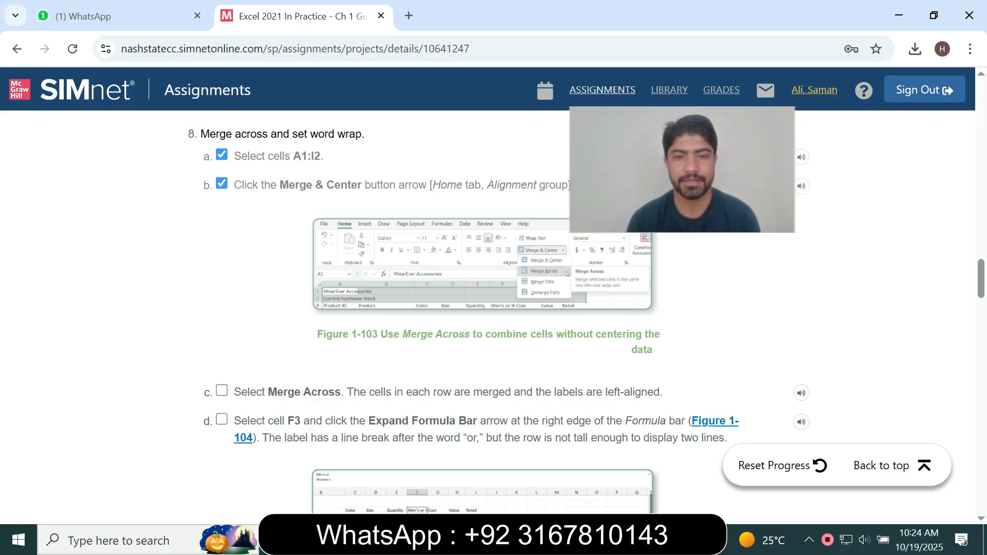
pyautogui.scroll(-2, 498, 314)
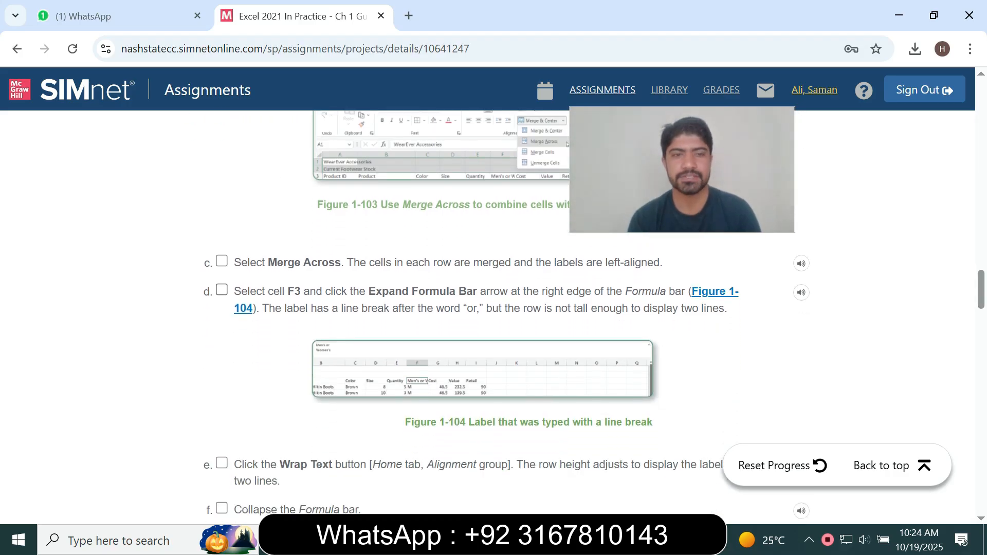
pyautogui.click(222, 290)
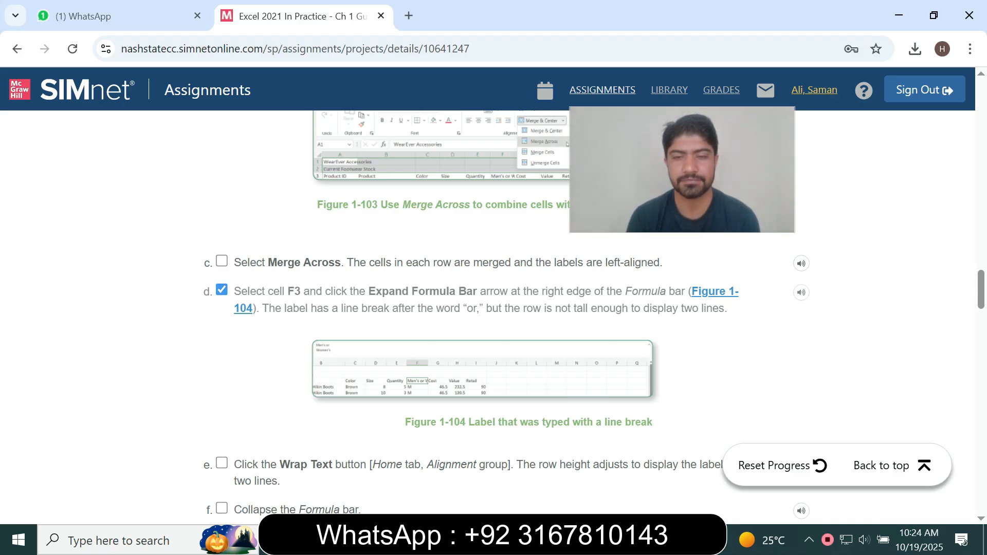
pyautogui.hotkey('alt', 'Tab')
pyautogui.click(400, 219)
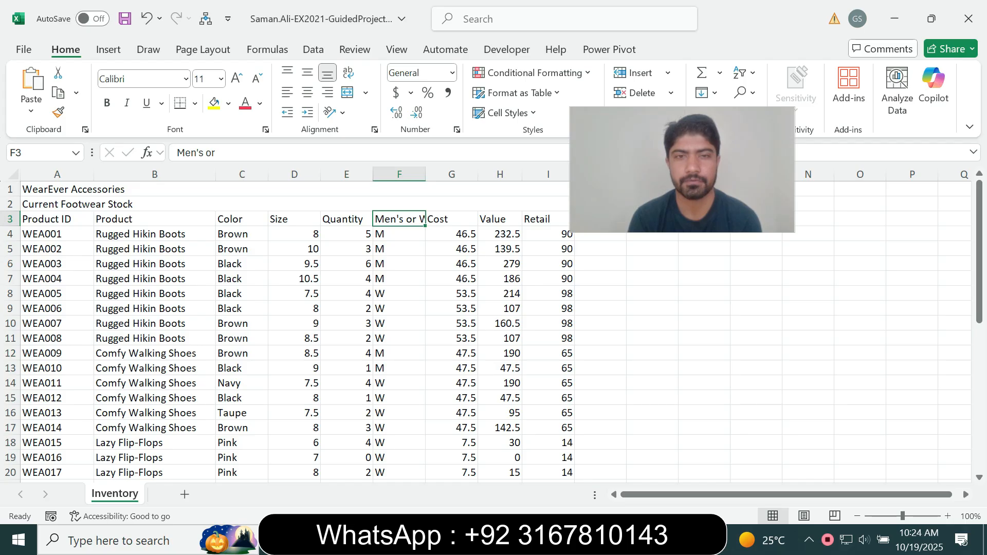
pyautogui.doubleClick(425, 175)
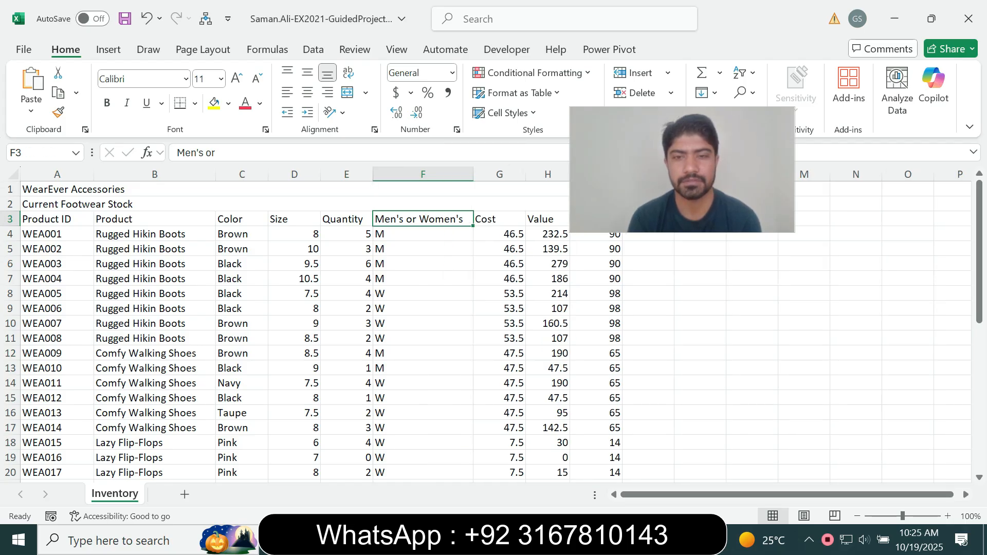
# Read step 8e in the assignment instructions and apply Wrap Text to the Men's or Women's label in F3.
pyautogui.hotkey('alt', 'Tab')
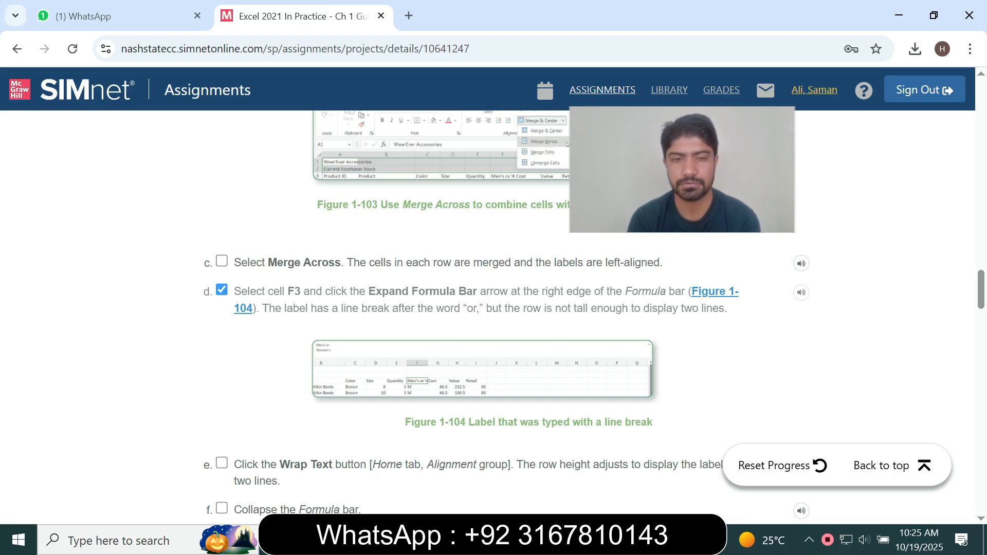
pyautogui.scroll(-1, 499, 311)
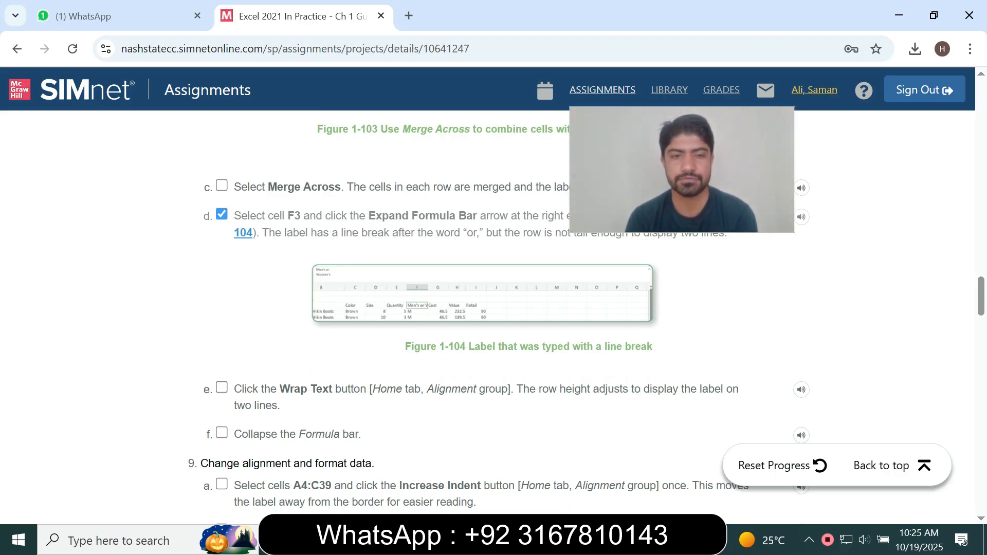
pyautogui.hotkey('alt', 'Tab')
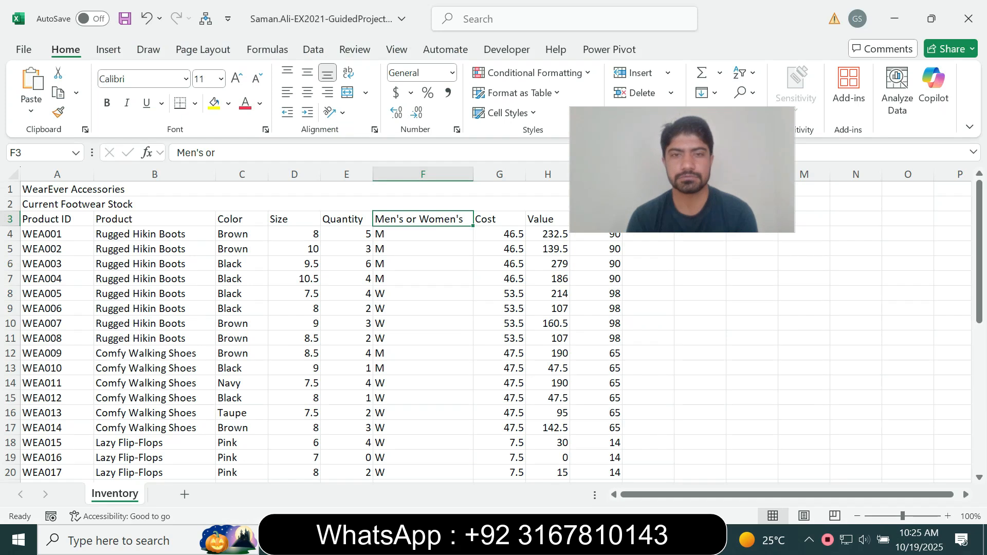
pyautogui.click(348, 72)
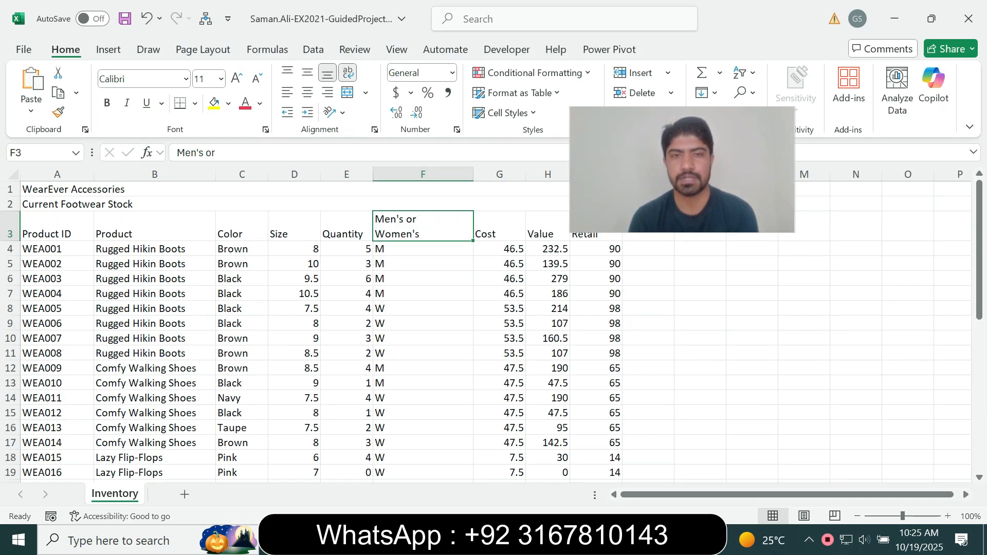
# Check off step 8f, collapsing the formula bar, in the assignment instructions and move on to step 9.
pyautogui.hotkey('alt', 'Tab')
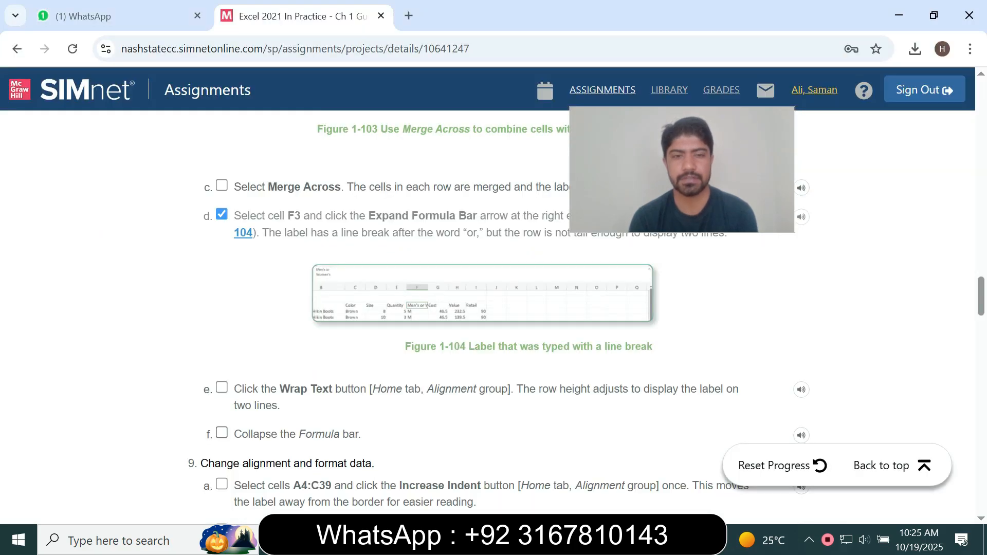
pyautogui.click(222, 433)
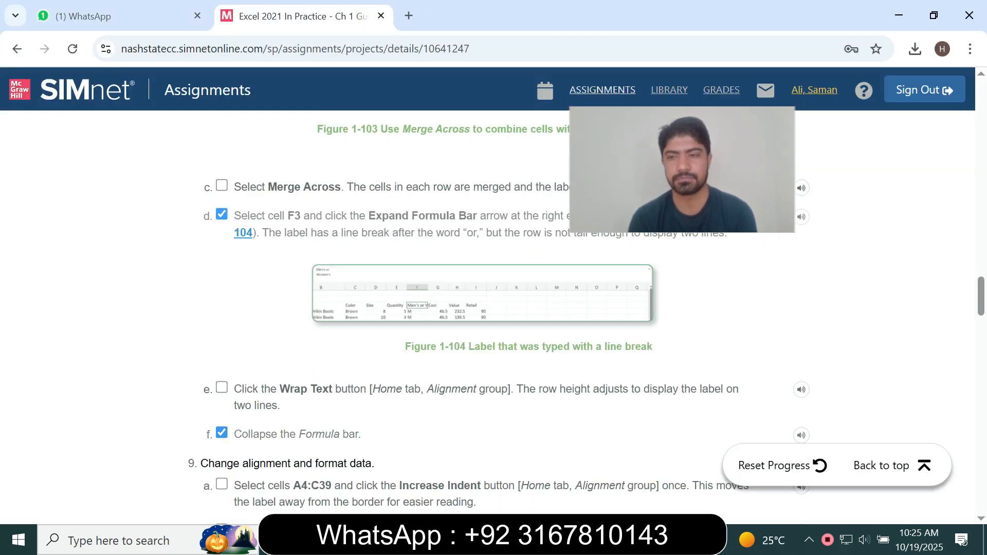
pyautogui.scroll(-3, 494, 316)
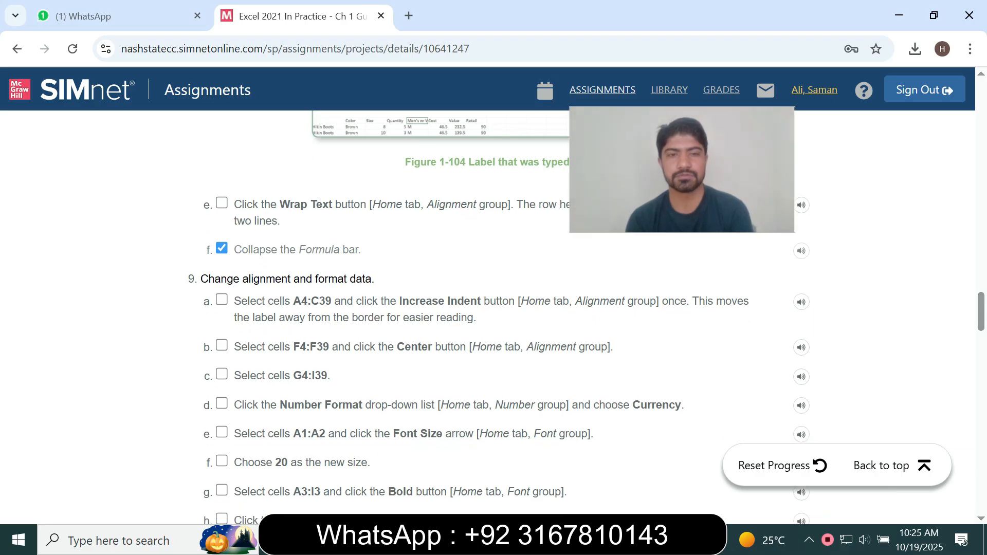
# Check off step 9a in the assignment instructions and increase the indent of cells A4:C39 once.
pyautogui.click(221, 300)
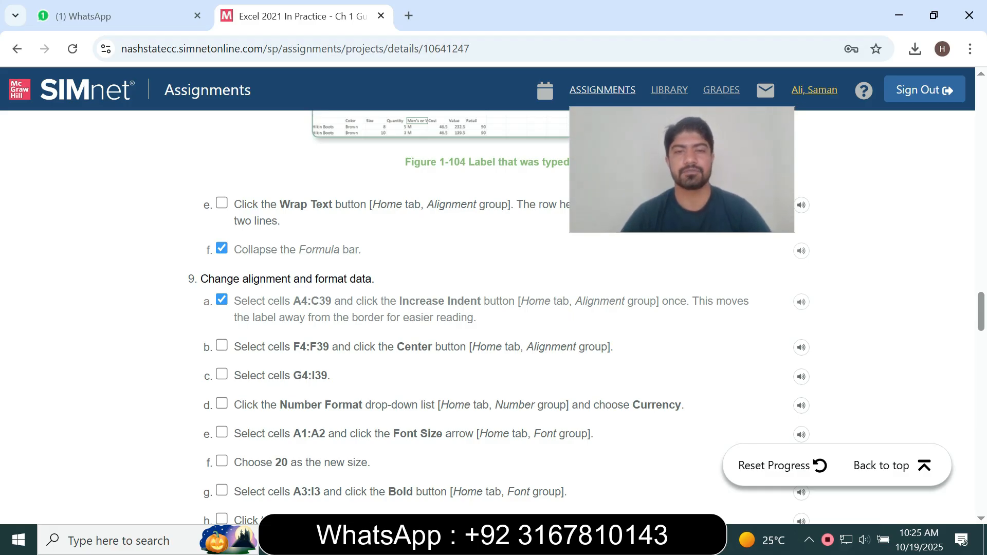
pyautogui.moveTo(293, 301); pyautogui.dragTo(331, 301)
pyautogui.hotkey('ctrl', 'c')
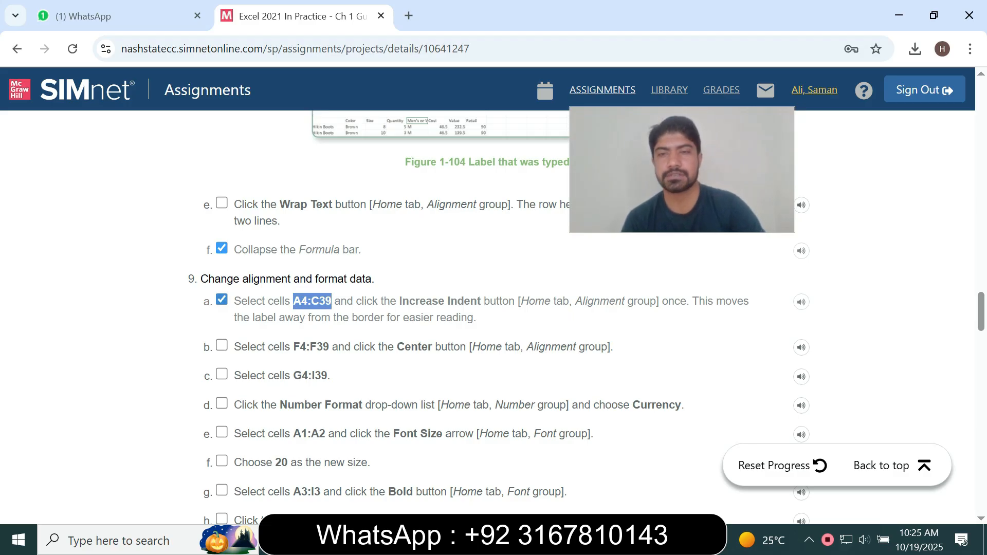
pyautogui.hotkey('alt', 'Tab')
pyautogui.click(44, 153)
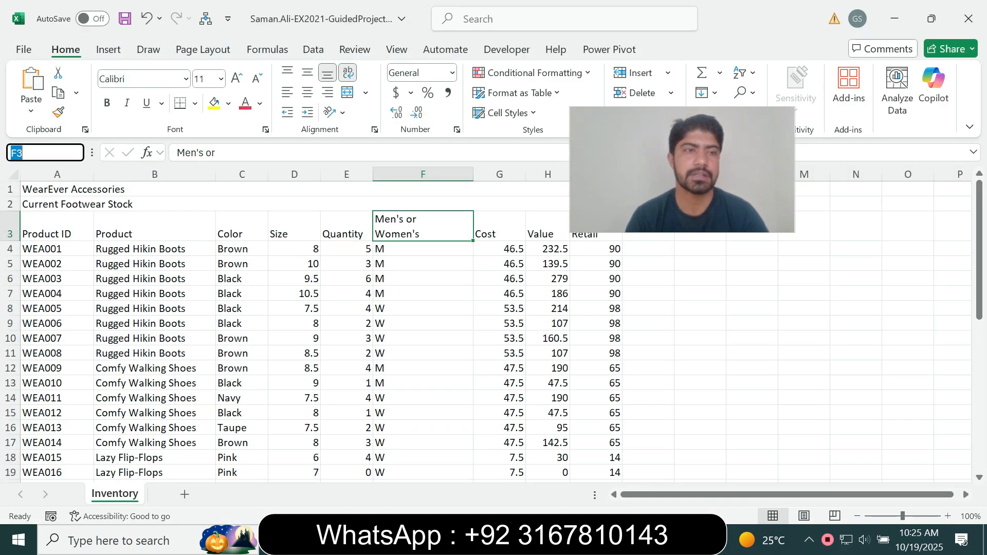
pyautogui.hotkey('ctrl', 'v')
pyautogui.press('Return')
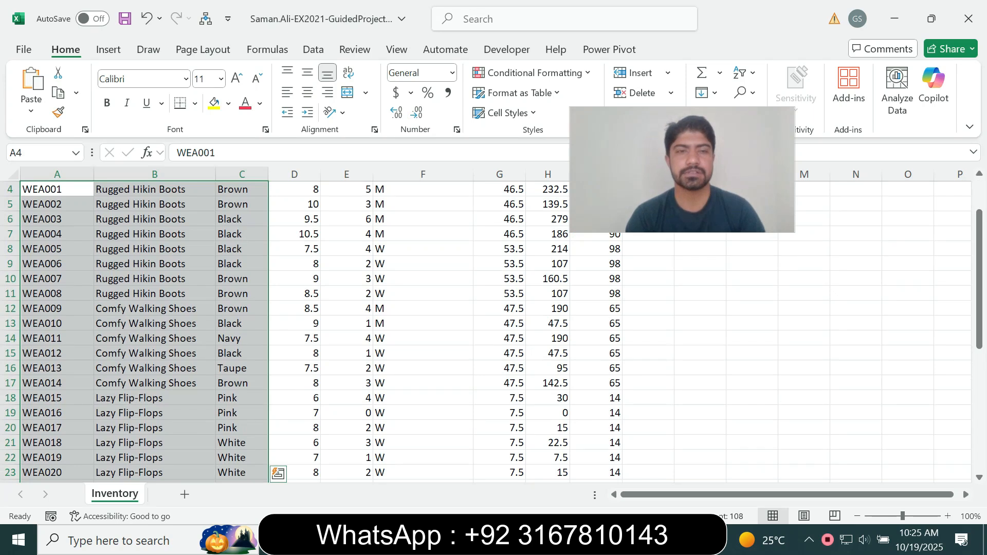
pyautogui.hotkey('alt', 'Tab')
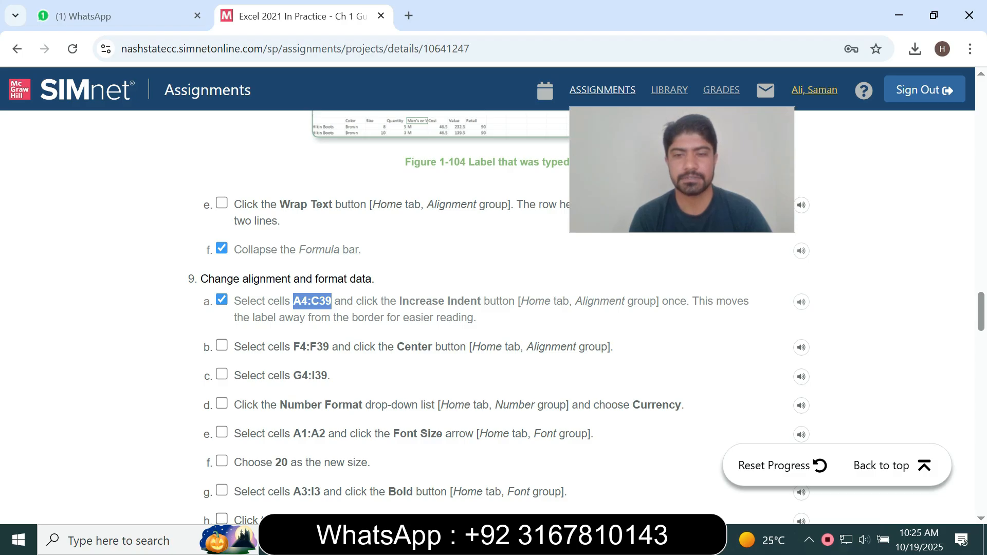
pyautogui.hotkey('alt', 'Tab')
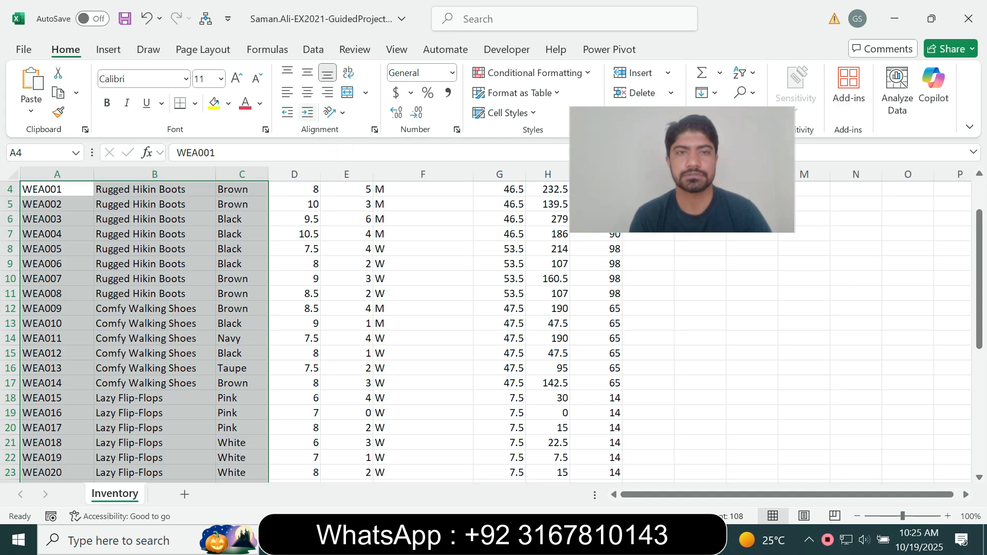
pyautogui.click(307, 112)
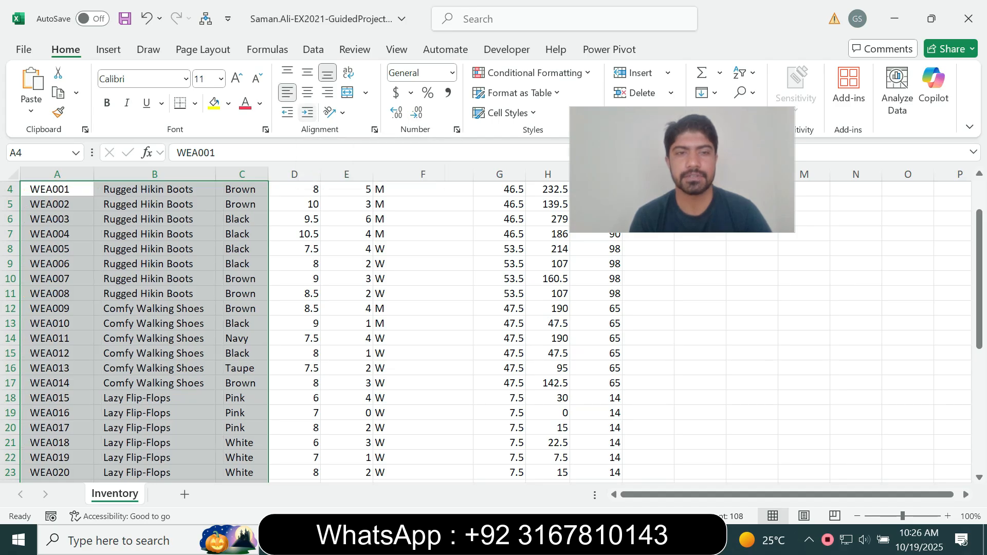
# Check off step 9b in the assignment instructions and center cells F4:F39 horizontally in the Inventory sheet.
pyautogui.hotkey('alt', 'Tab')
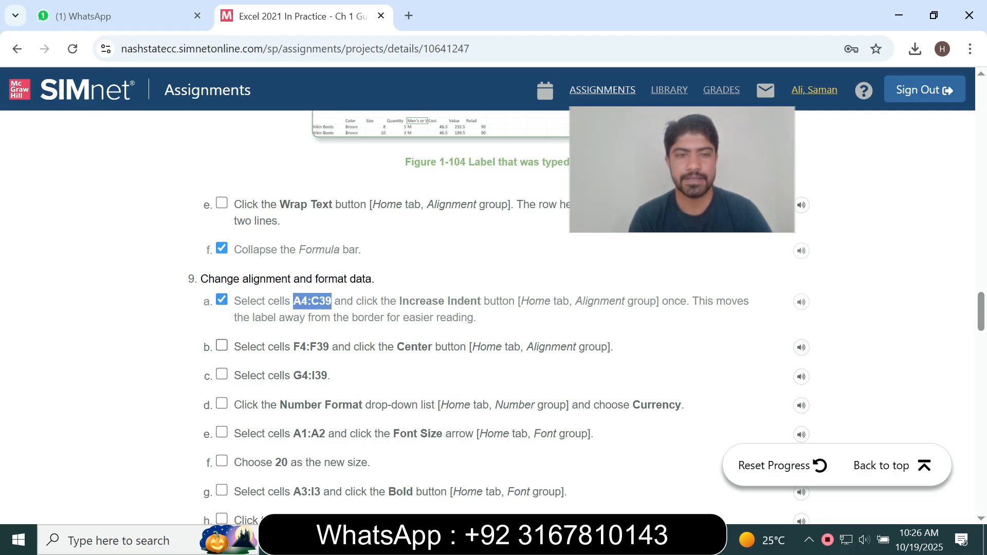
pyautogui.click(221, 345)
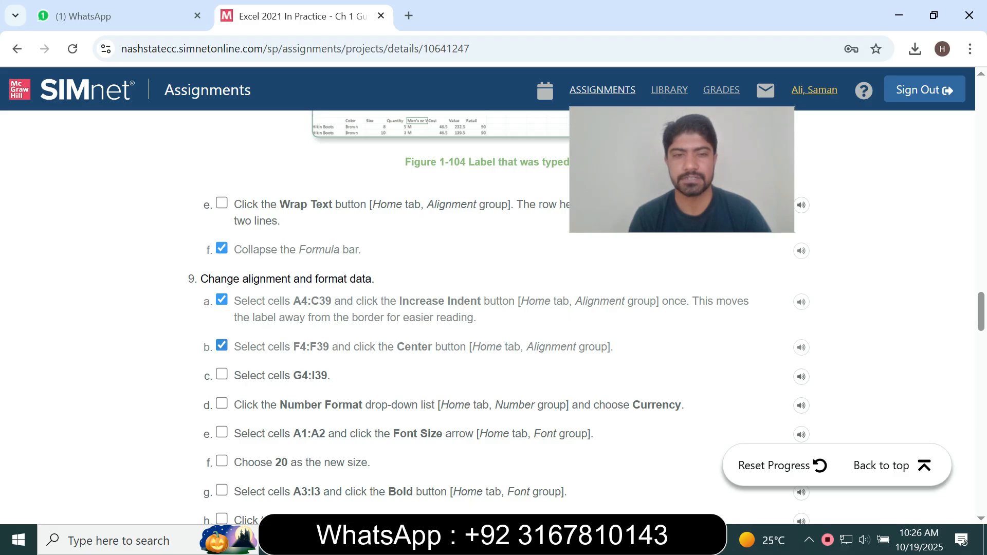
pyautogui.moveTo(293, 346); pyautogui.dragTo(330, 347)
pyautogui.hotkey('ctrl', 'c')
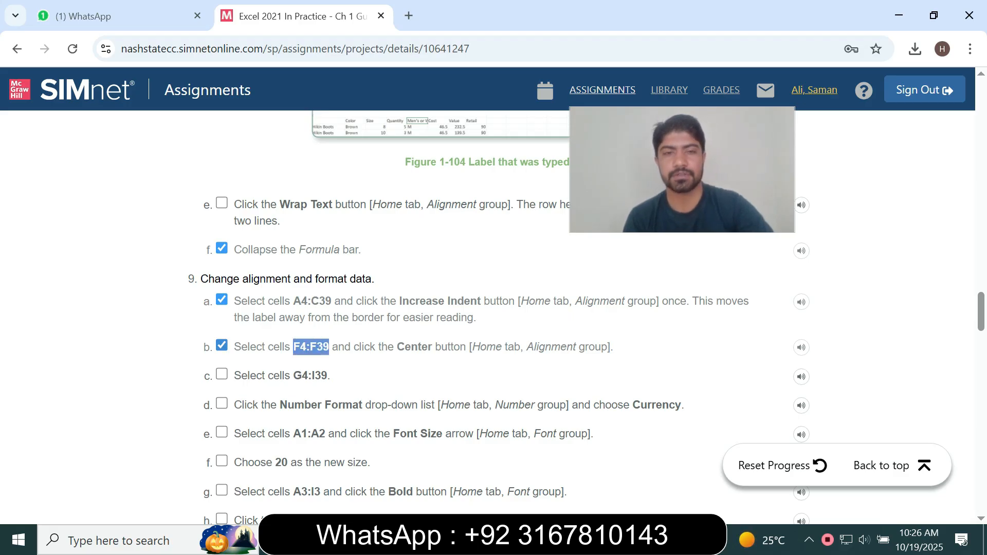
pyautogui.click(388, 539)
pyautogui.click(38, 152)
pyautogui.hotkey('ctrl', 'v')
pyautogui.press('Return')
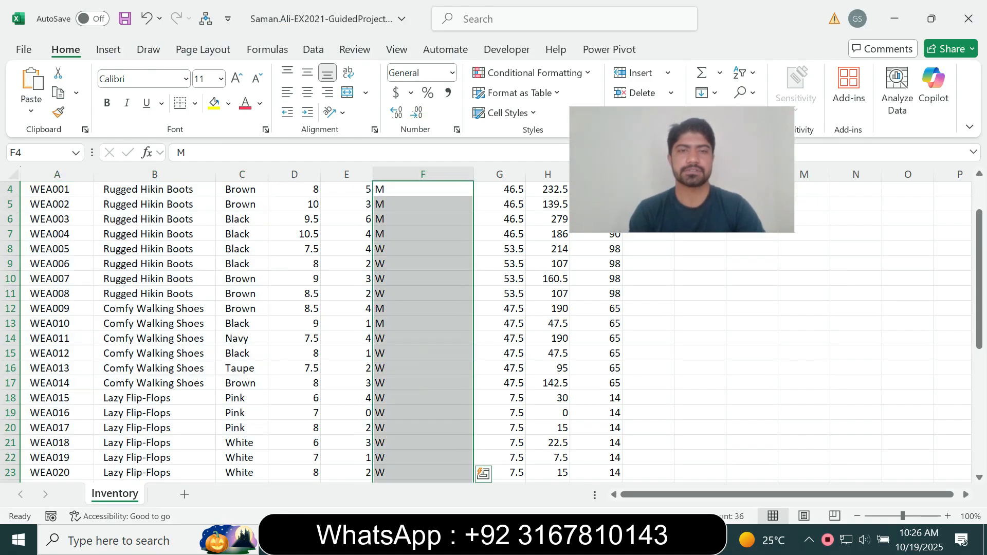
pyautogui.hotkey('alt', 'Tab')
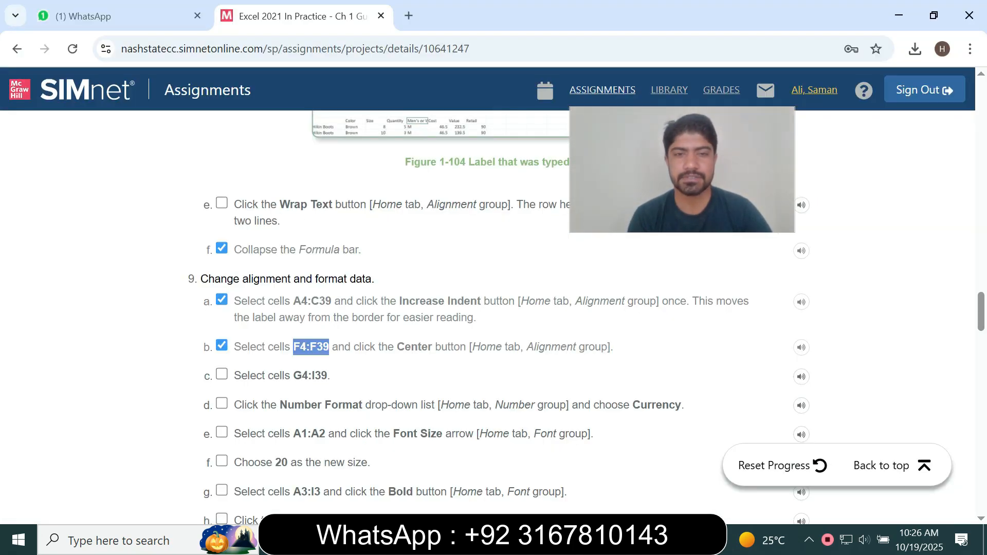
pyautogui.hotkey('alt', 'Tab')
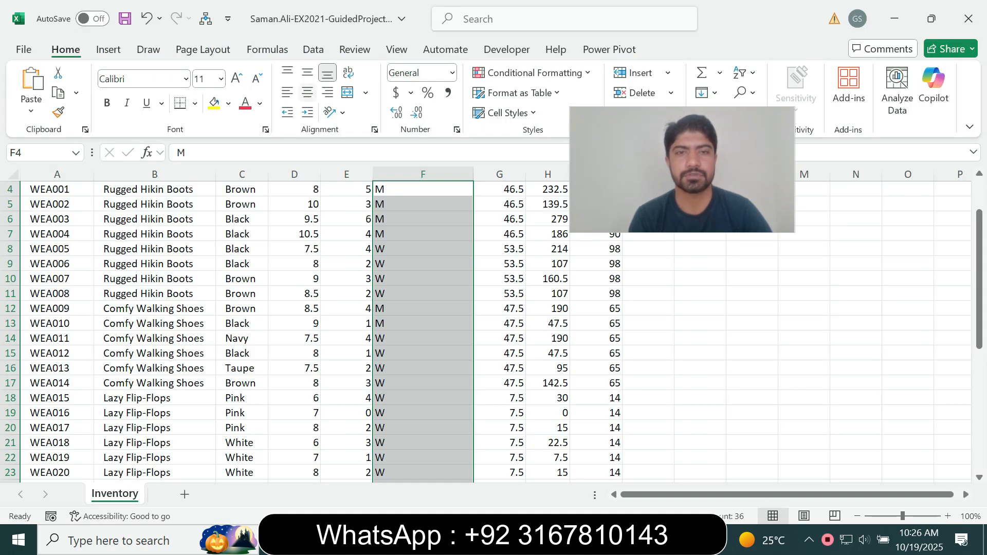
pyautogui.click(307, 93)
# Check off step 9c in the assignment instructions and select cells G4:I39 in the Inventory sheet.
pyautogui.hotkey('alt', 'Tab')
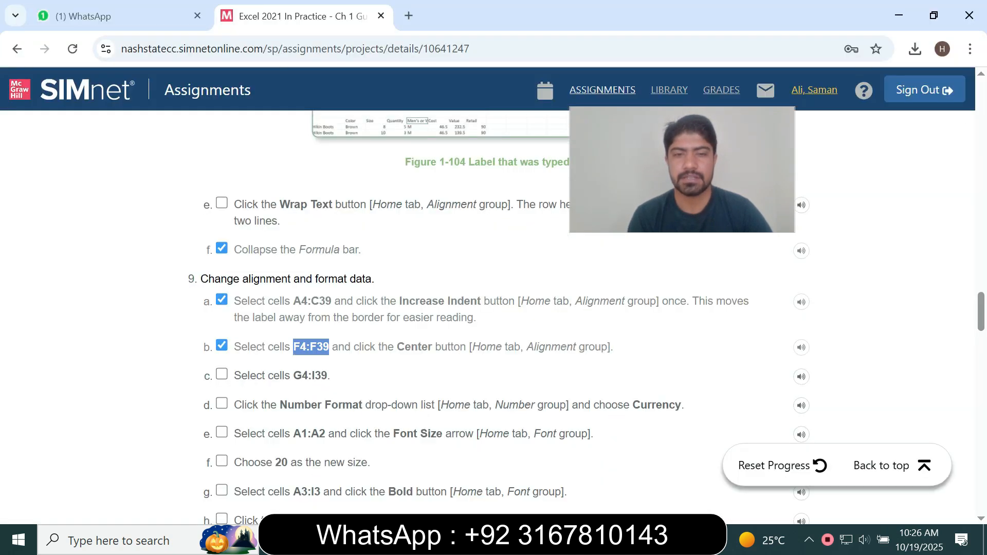
pyautogui.click(222, 375)
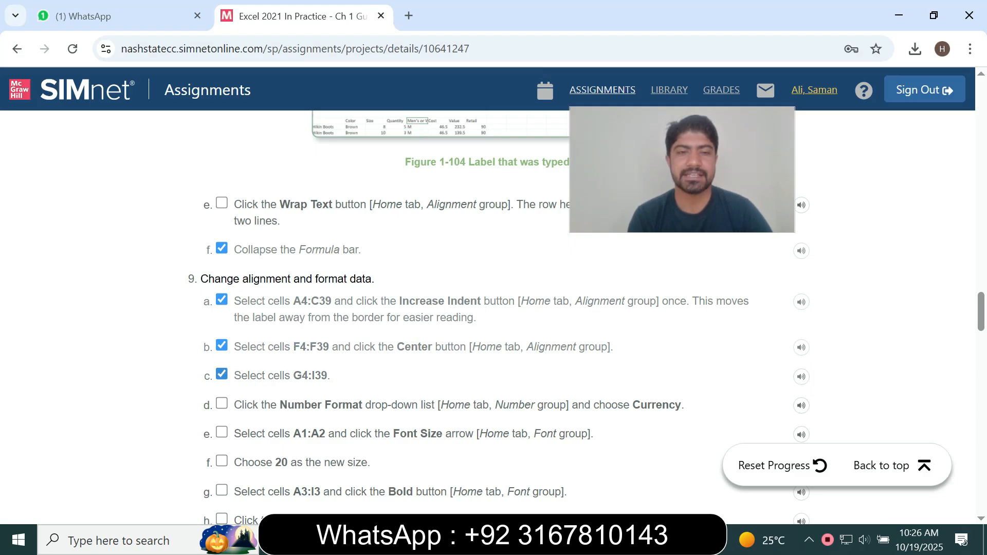
pyautogui.moveTo(293, 375); pyautogui.dragTo(327, 376)
pyautogui.hotkey('ctrl', 'c')
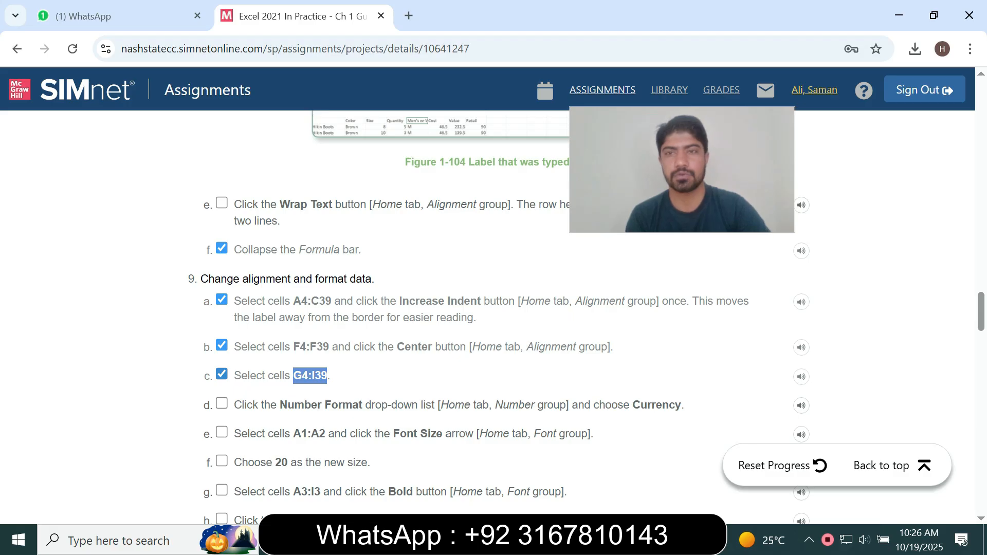
pyautogui.click(625, 541)
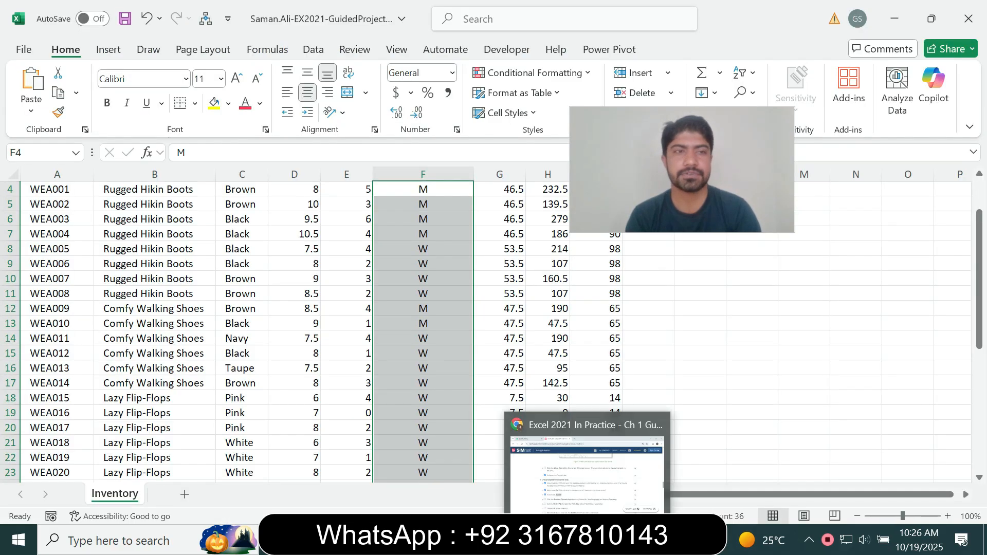
pyautogui.click(45, 152)
pyautogui.hotkey('ctrl', 'v')
pyautogui.press('Return')
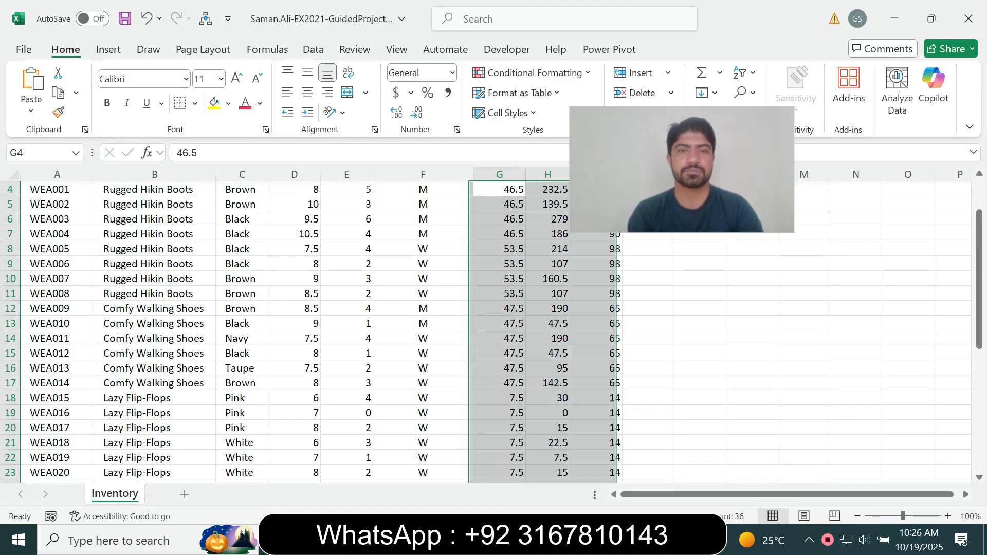
# Check off step 9d in the assignment instructions and apply the Currency number format to cells G4:I39.
pyautogui.hotkey('alt', 'Tab')
pyautogui.click(222, 375)
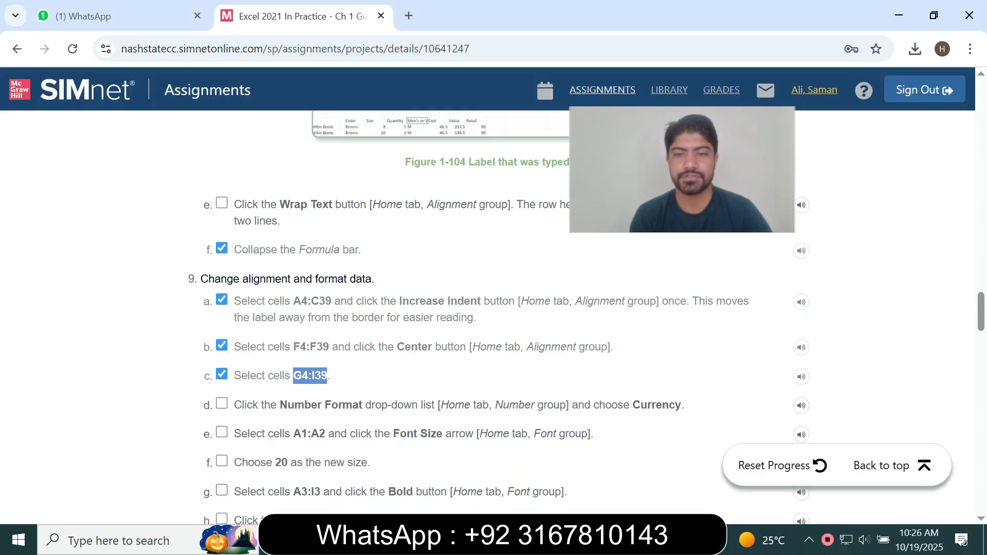
pyautogui.hotkey('alt', 'Tab')
pyautogui.hotkey('alt', 'Tab')
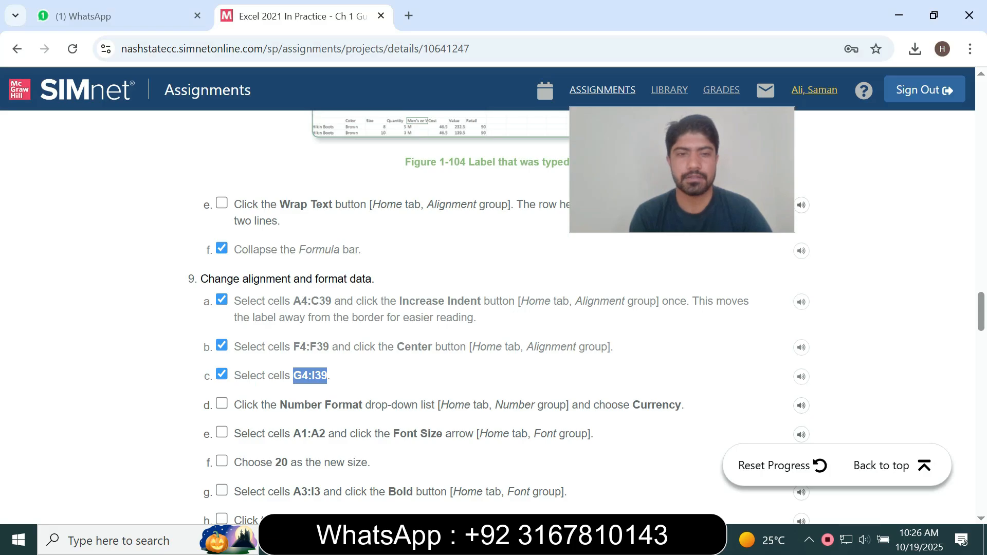
pyautogui.click(221, 403)
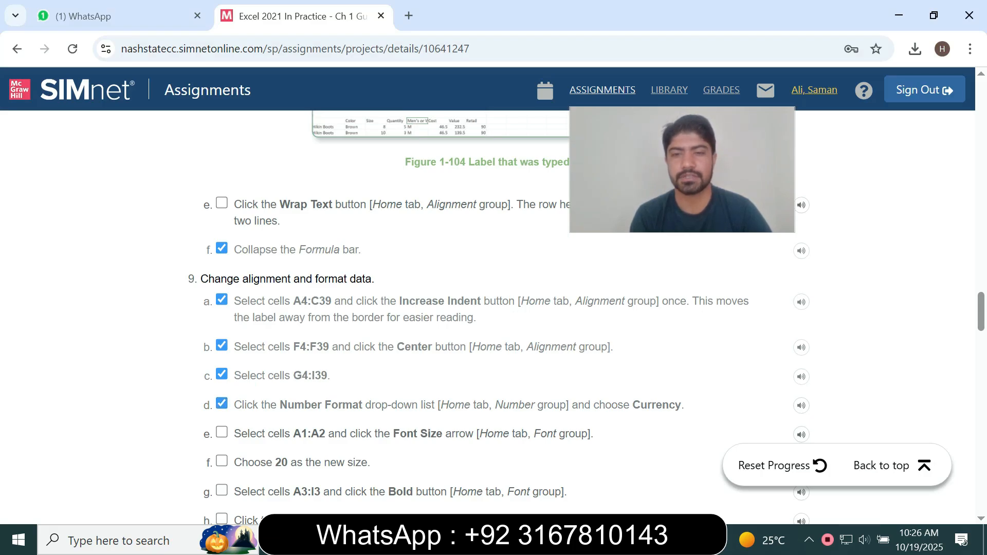
pyautogui.hotkey('alt', 'Tab')
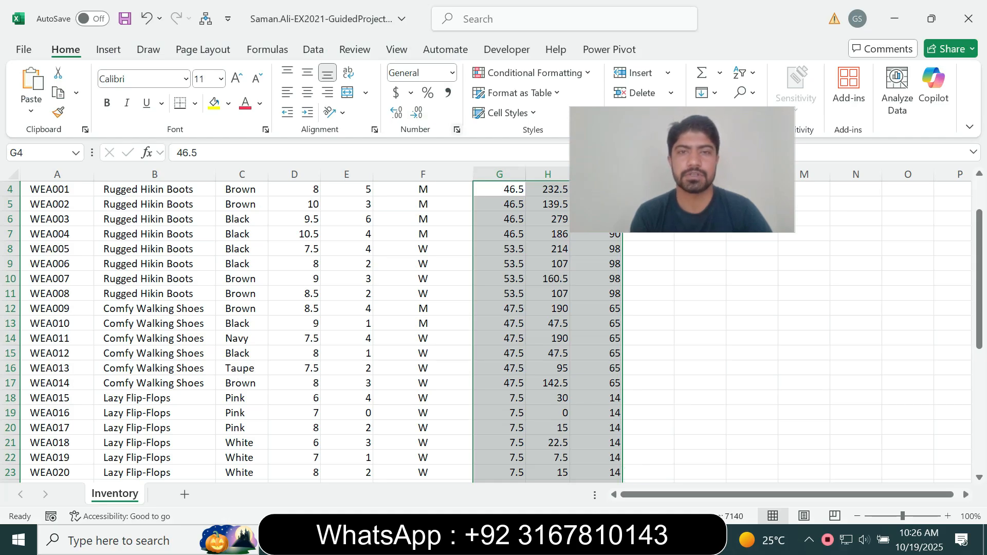
pyautogui.hotkey('ctrl', '1')
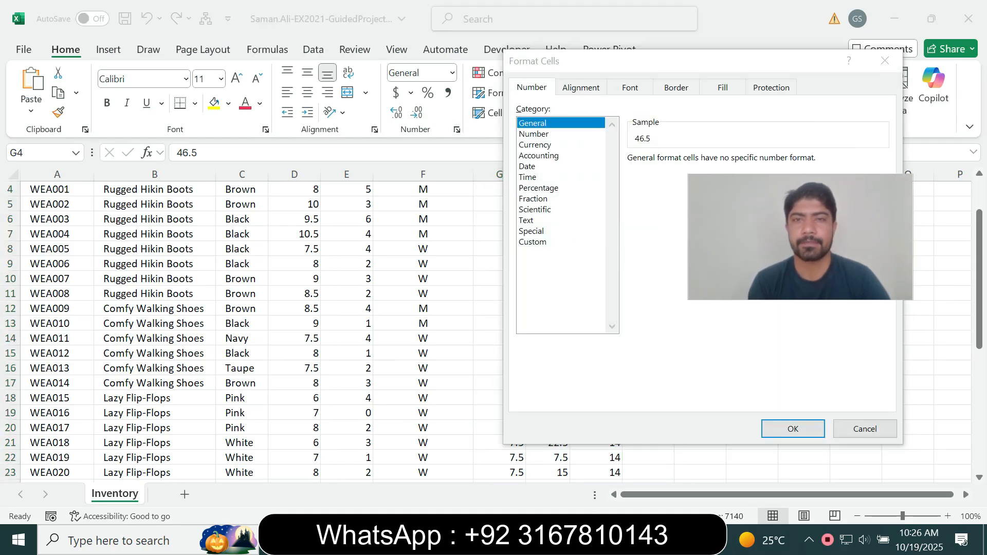
pyautogui.click(535, 145)
pyautogui.click(793, 428)
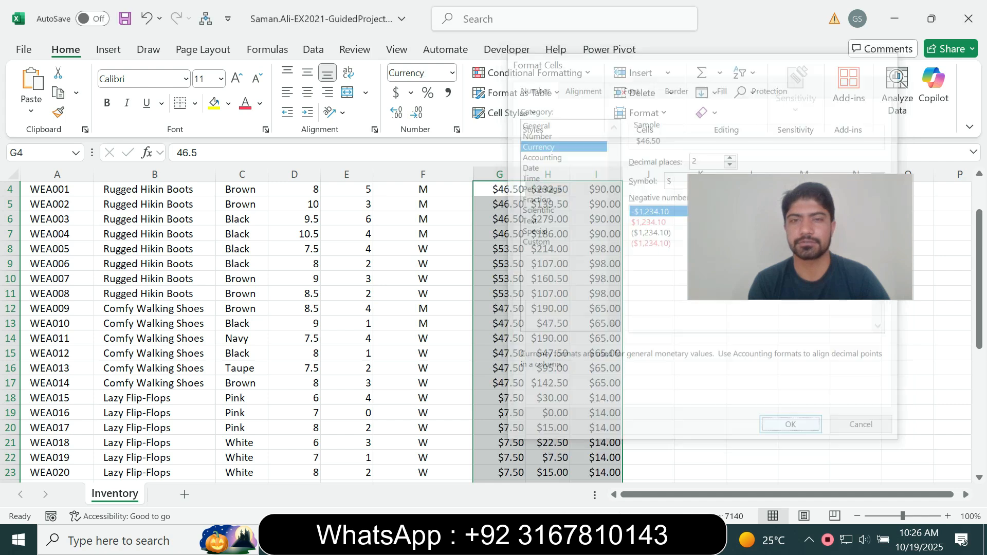
# Check off step 9e in the assignment instructions and select the title cells A1:A2 in the Inventory sheet.
pyautogui.hotkey('alt', 'Tab')
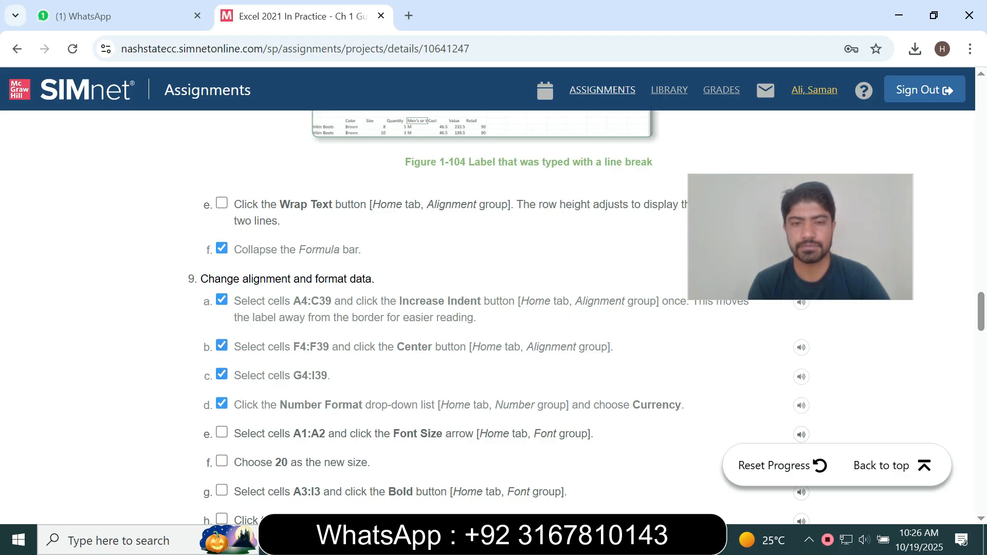
pyautogui.scroll(-5, 534, 317)
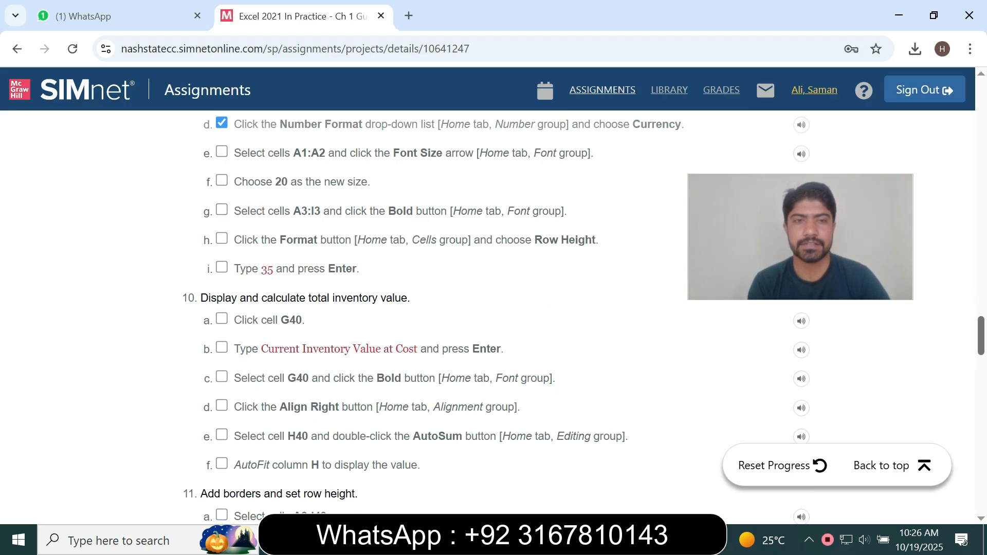
pyautogui.click(222, 200)
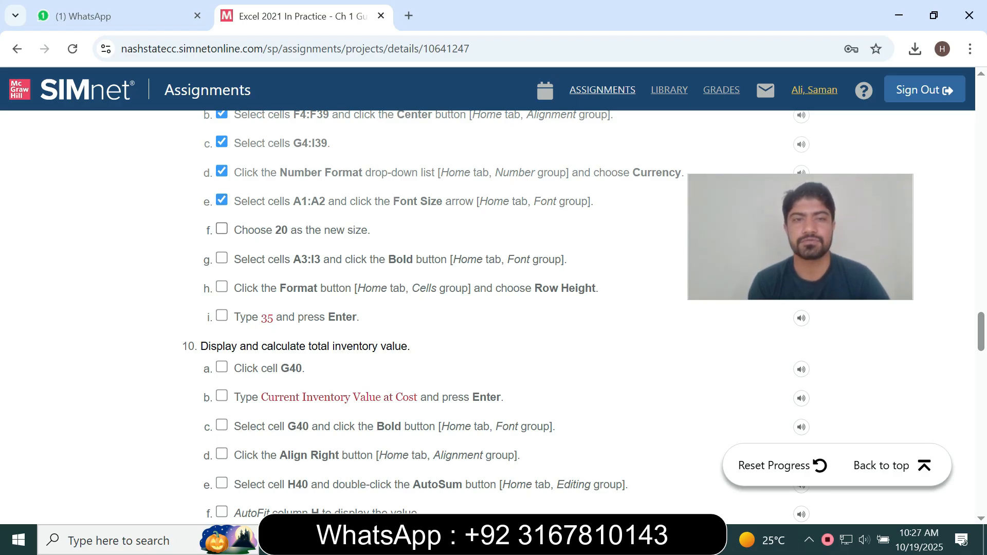
pyautogui.moveTo(293, 201); pyautogui.dragTo(326, 200)
pyautogui.hotkey('ctrl', 'c')
pyautogui.hotkey('alt', 'Tab')
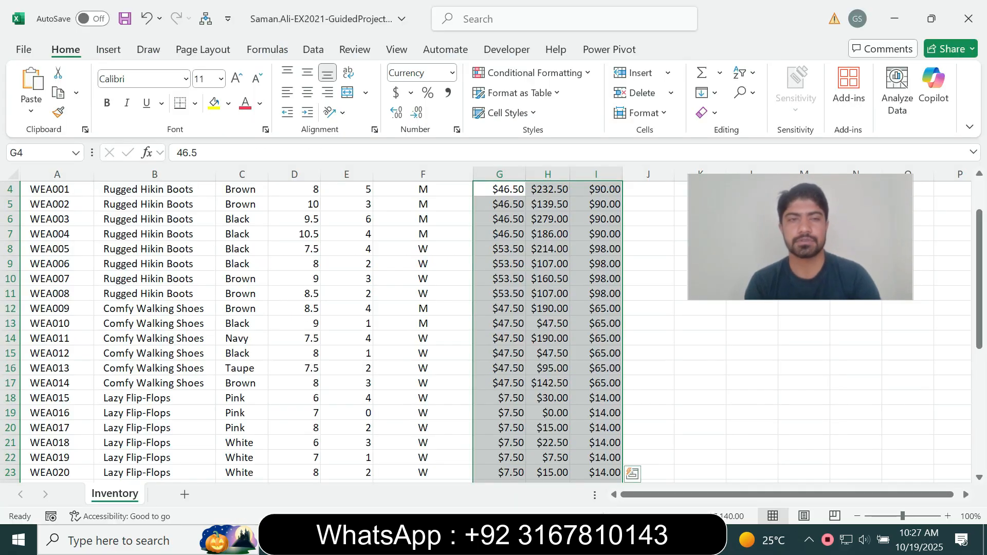
pyautogui.click(39, 152)
pyautogui.hotkey('ctrl', 'v')
pyautogui.press('Return')
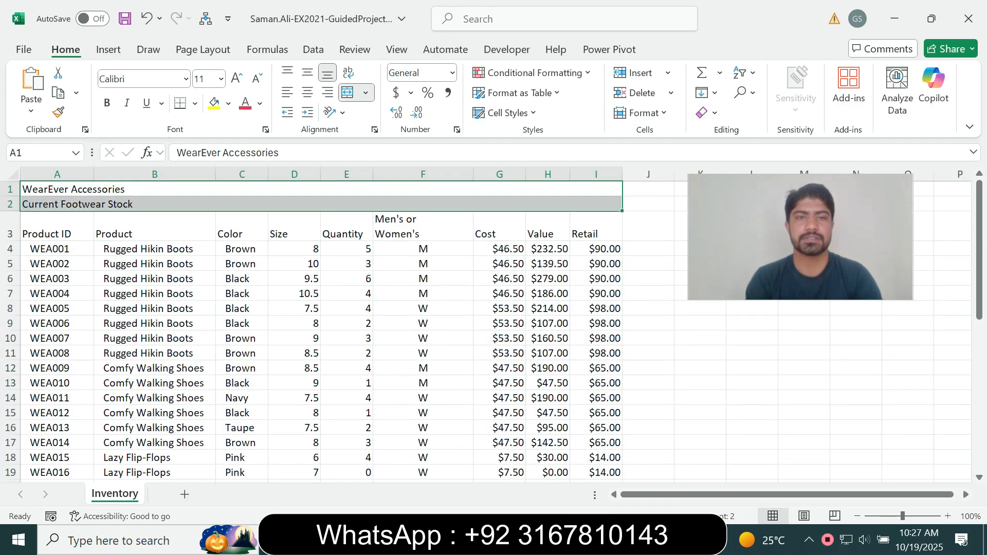
# Check off step 9f in the assignment instructions and set the font size of cells A1:A2 to 20.
pyautogui.hotkey('alt', 'Tab')
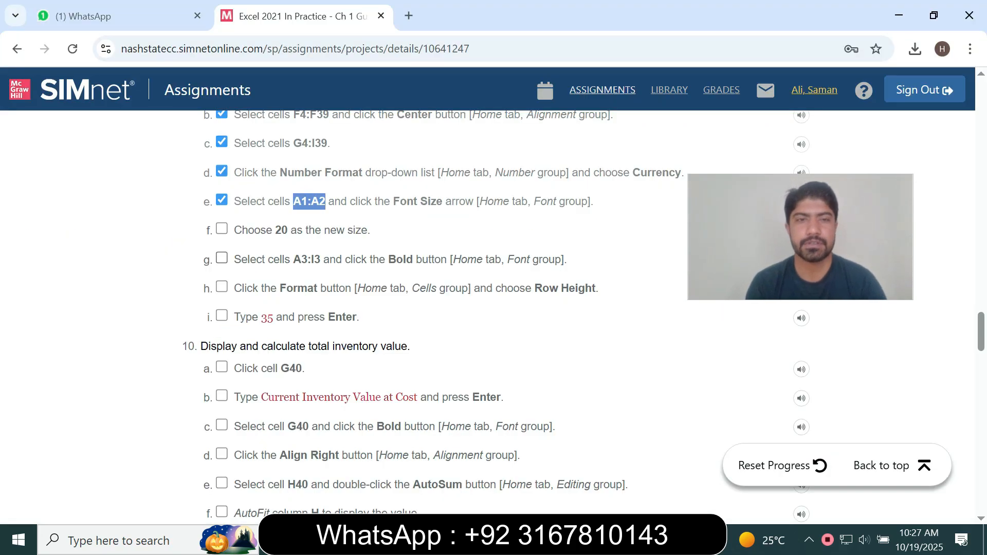
pyautogui.click(222, 229)
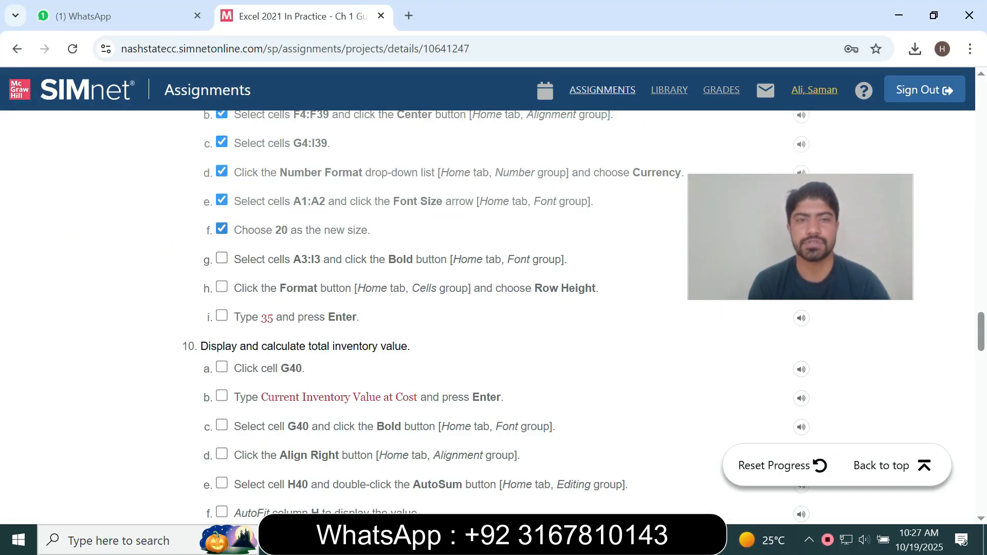
pyautogui.hotkey('alt', 'Tab')
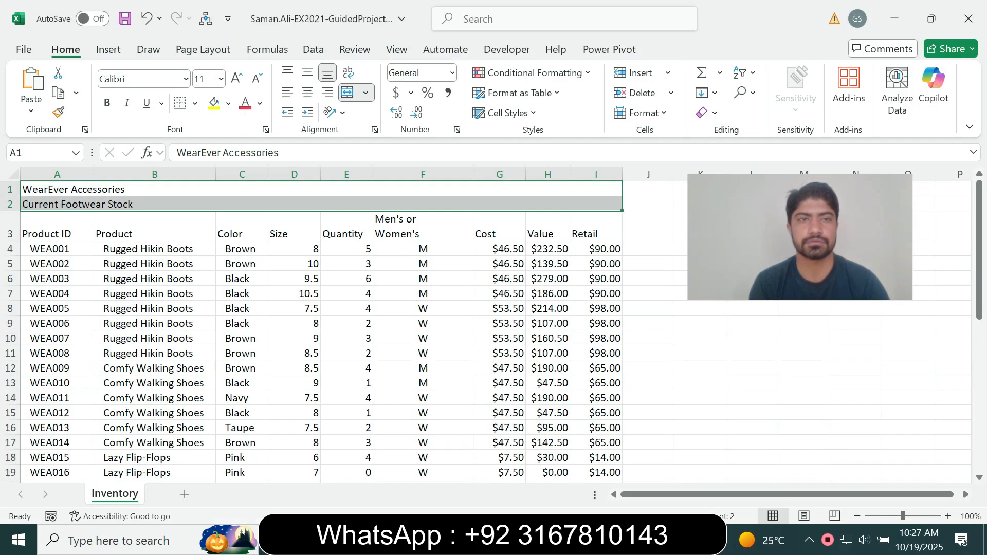
pyautogui.click(220, 79)
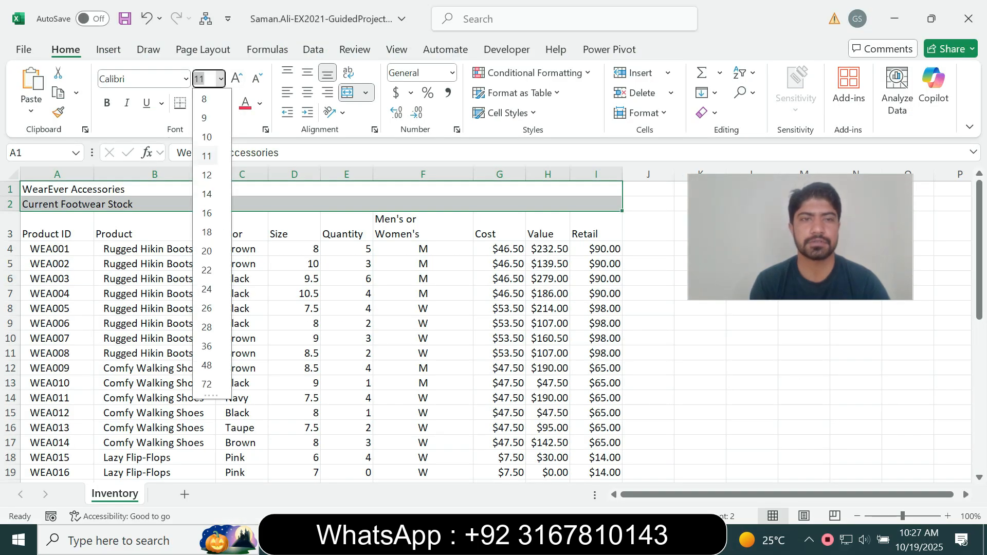
pyautogui.click(207, 250)
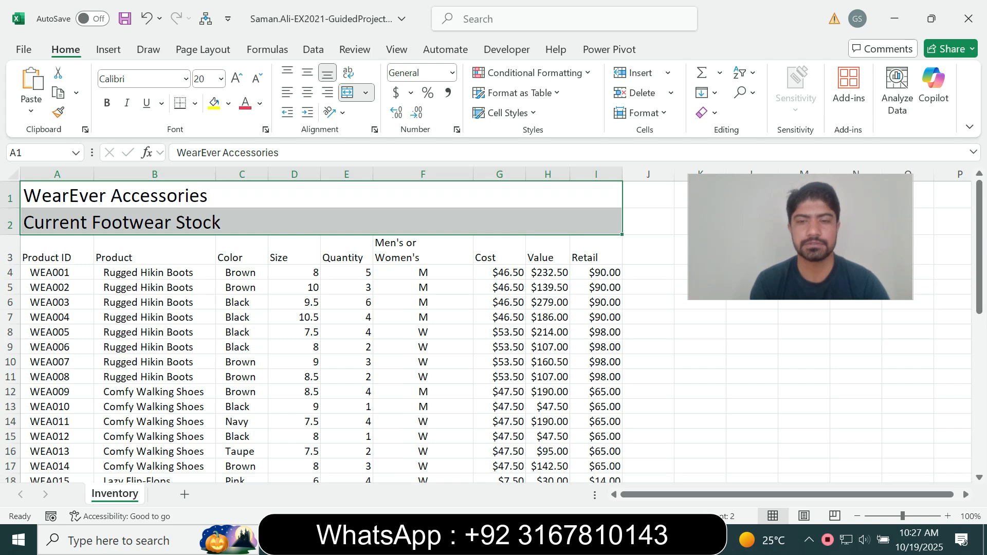
# Check off step 9g in the assignment instructions and make the column headings in cells A3:I3 bold.
pyautogui.hotkey('alt', 'Tab')
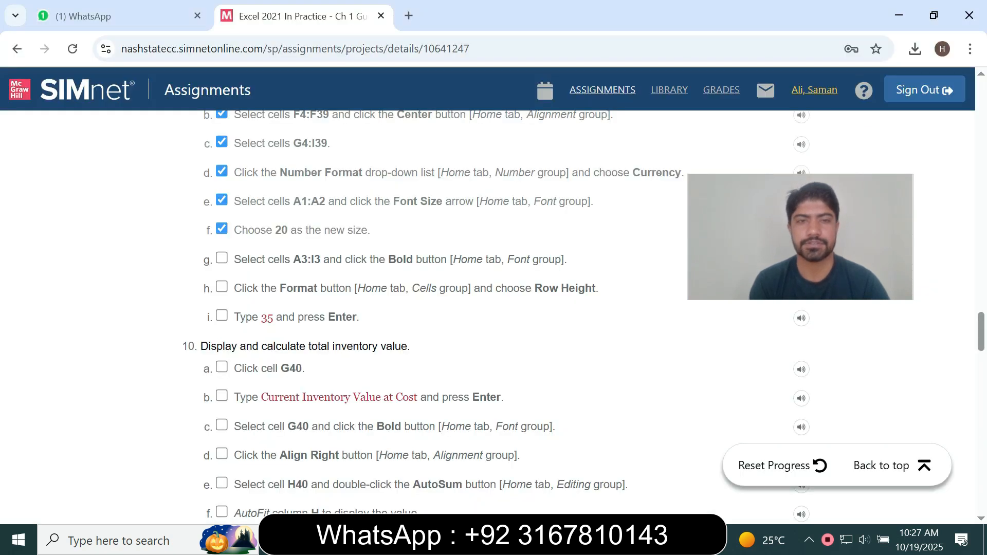
pyautogui.click(221, 258)
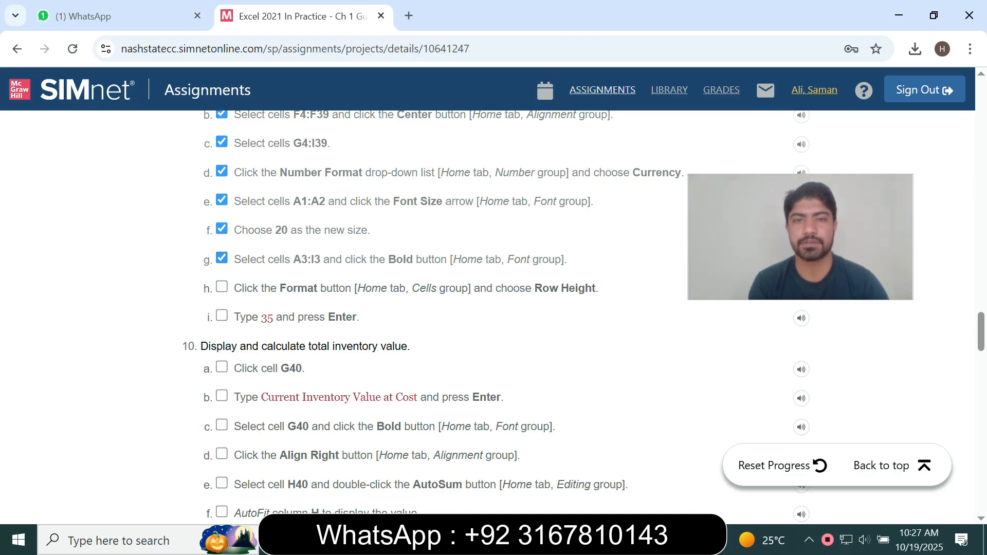
pyautogui.moveTo(293, 259); pyautogui.dragTo(320, 259)
pyautogui.hotkey('ctrl', 'c')
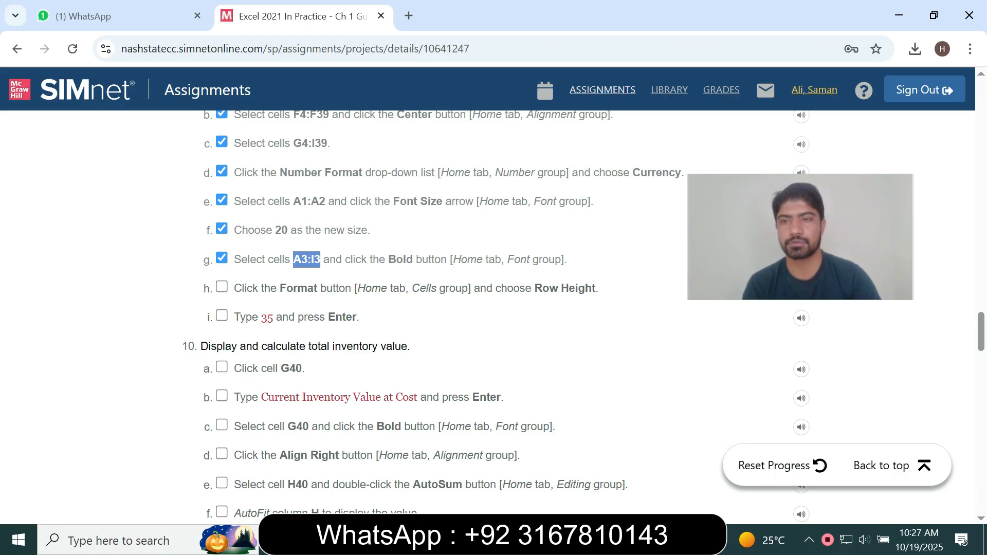
pyautogui.hotkey('alt', 'Tab')
pyautogui.click(39, 153)
pyautogui.hotkey('ctrl', 'v')
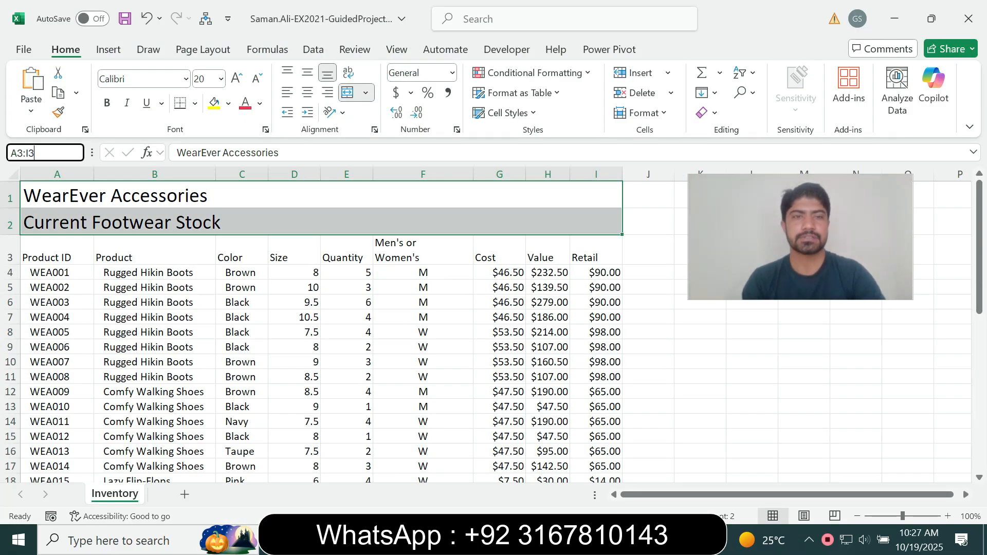
pyautogui.press('Return')
pyautogui.hotkey('alt', 'Tab')
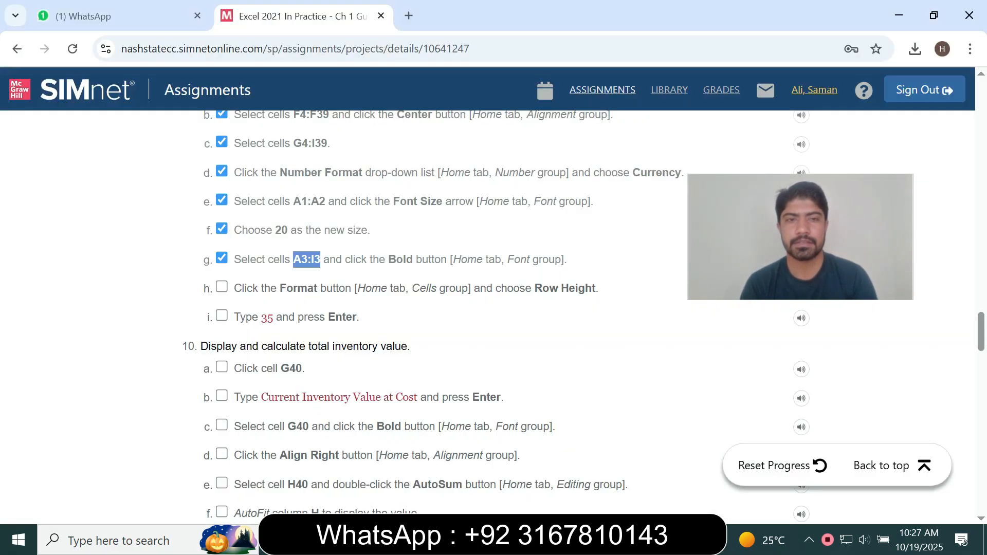
pyautogui.hotkey('alt', 'Tab')
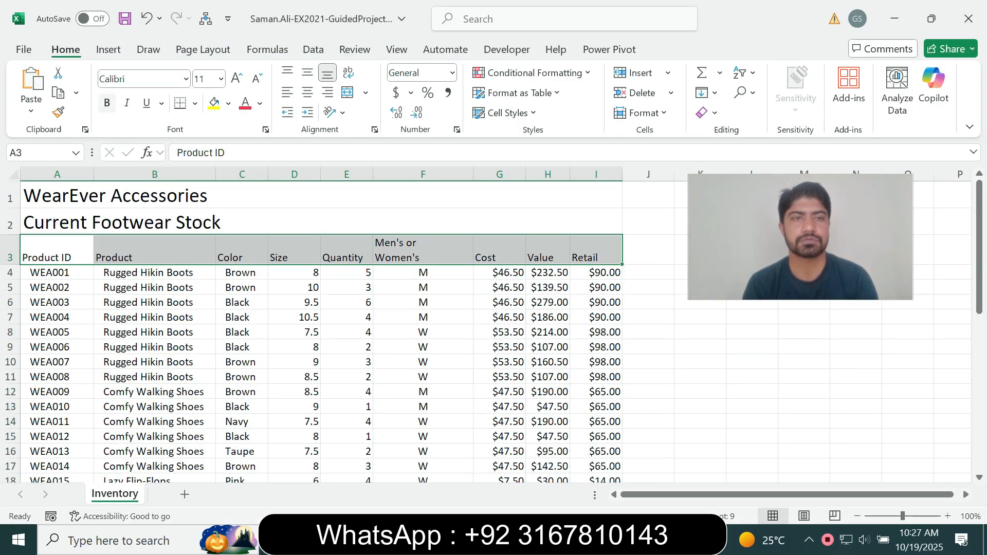
pyautogui.click(107, 103)
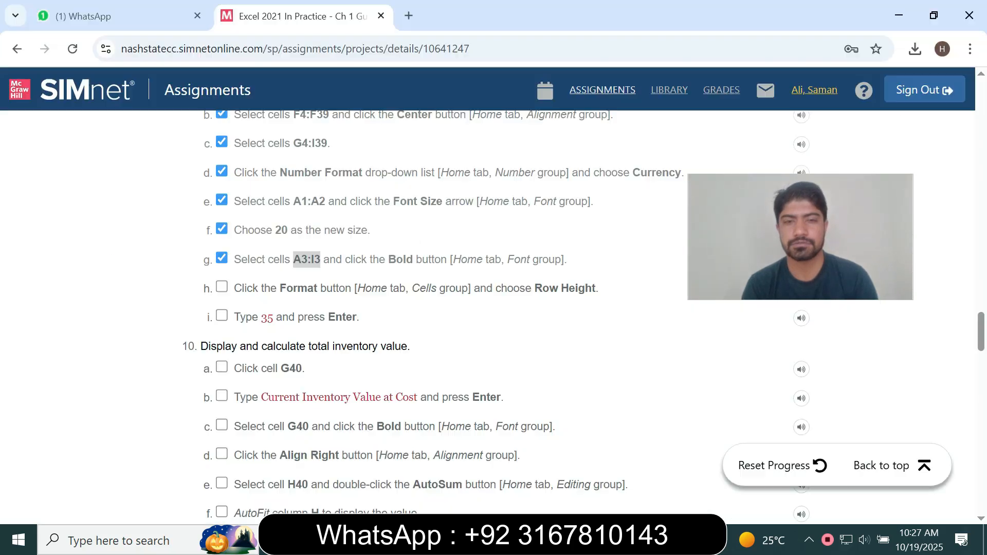
# Check off step 9h in the assignment instructions and set the height of row 3 in the Inventory sheet to 35.
pyautogui.hotkey('alt', 'Tab')
pyautogui.click(222, 287)
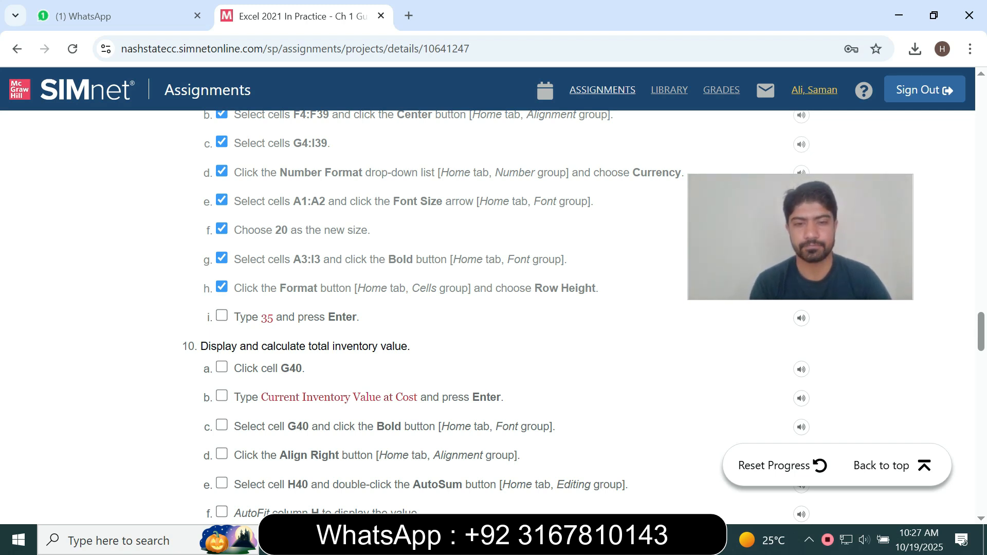
pyautogui.hotkey('alt', 'Tab')
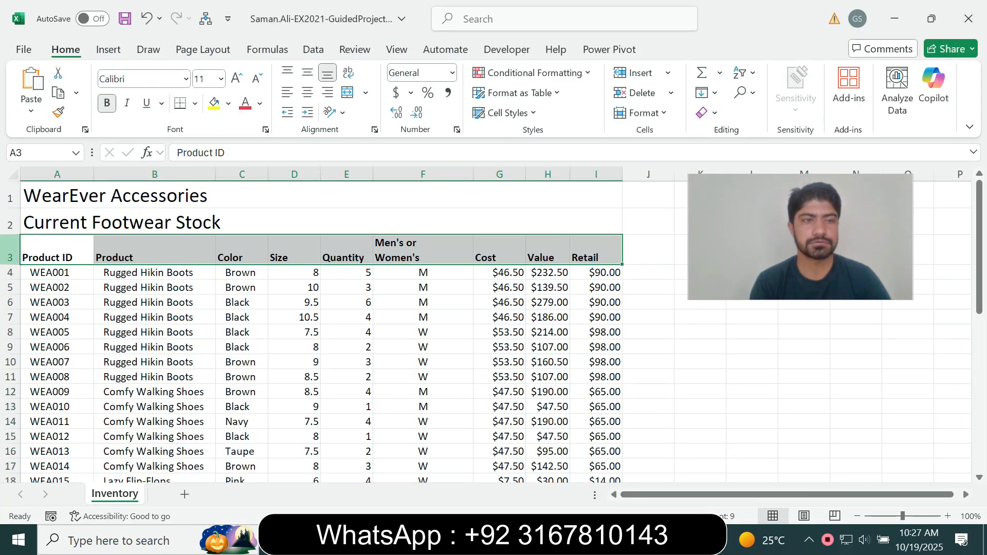
pyautogui.click(10, 250)
pyautogui.rightClick(10, 250)
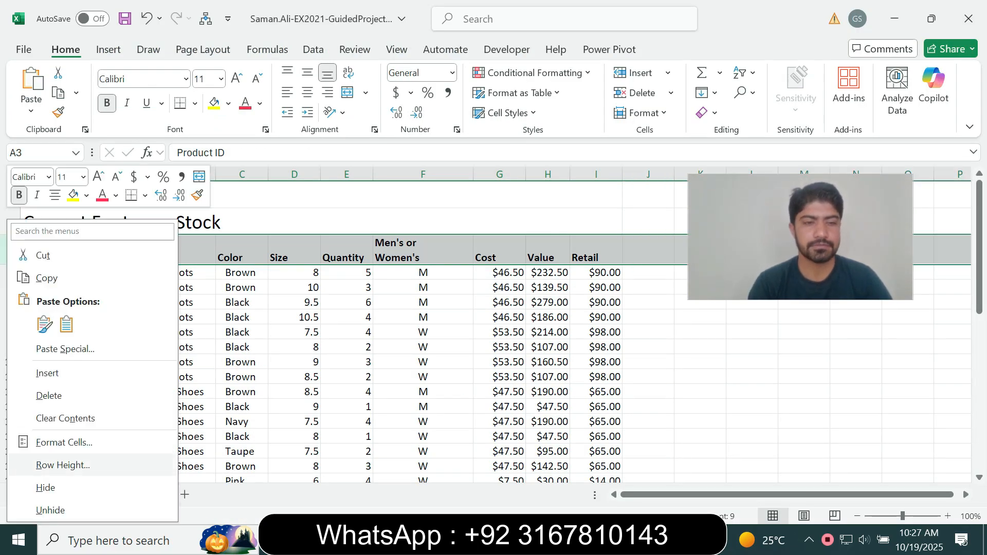
pyautogui.click(62, 465)
pyautogui.write('35')
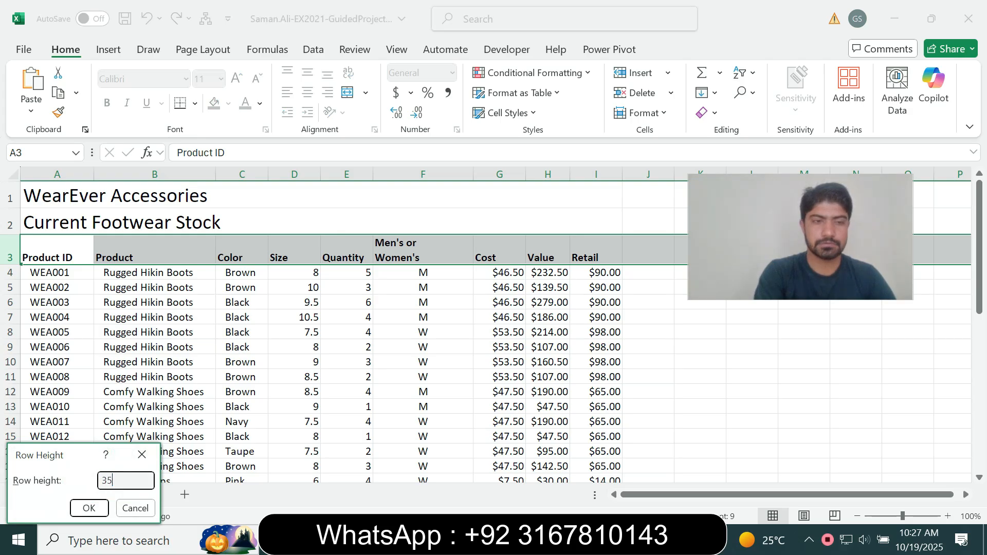
pyautogui.press('Return')
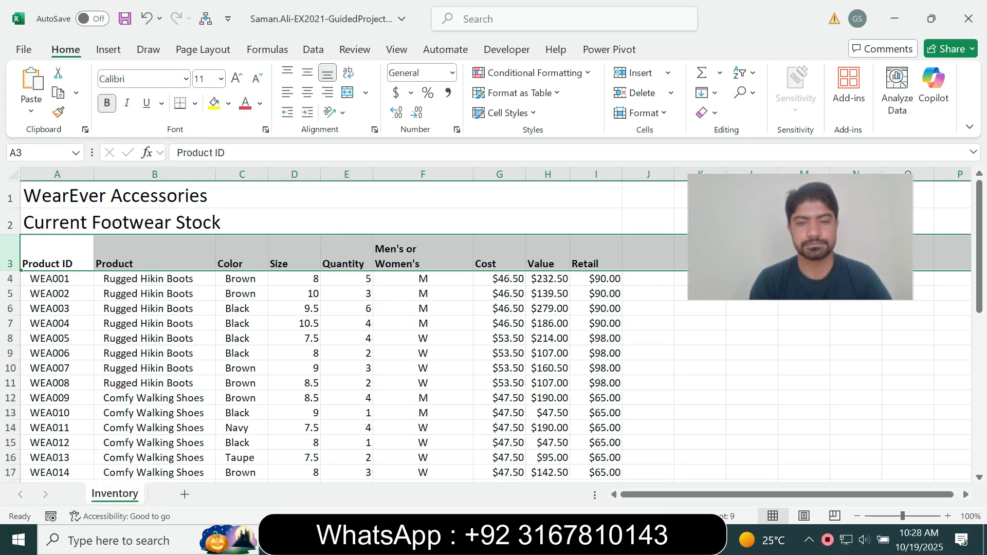
# Check off step 10a in the assignment instructions and select cell G40 in the Inventory sheet.
pyautogui.hotkey('alt', 'Tab')
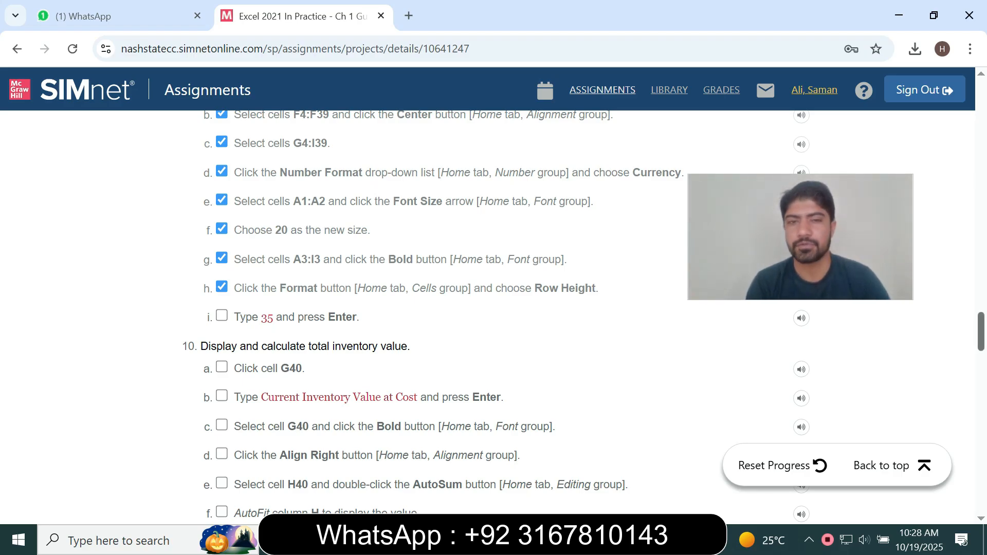
pyautogui.scroll(-2, 493, 317)
pyautogui.click(221, 285)
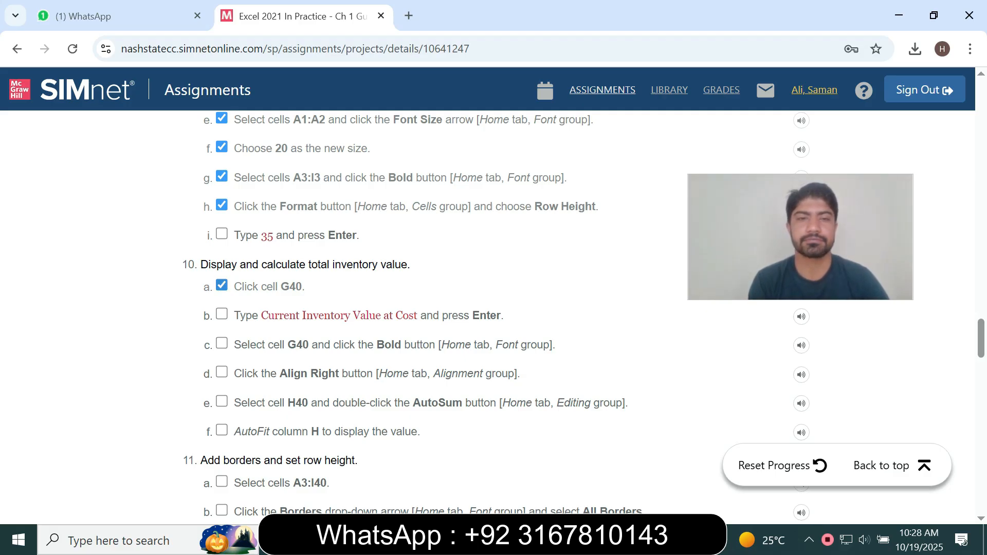
pyautogui.hotkey('alt', 'Tab')
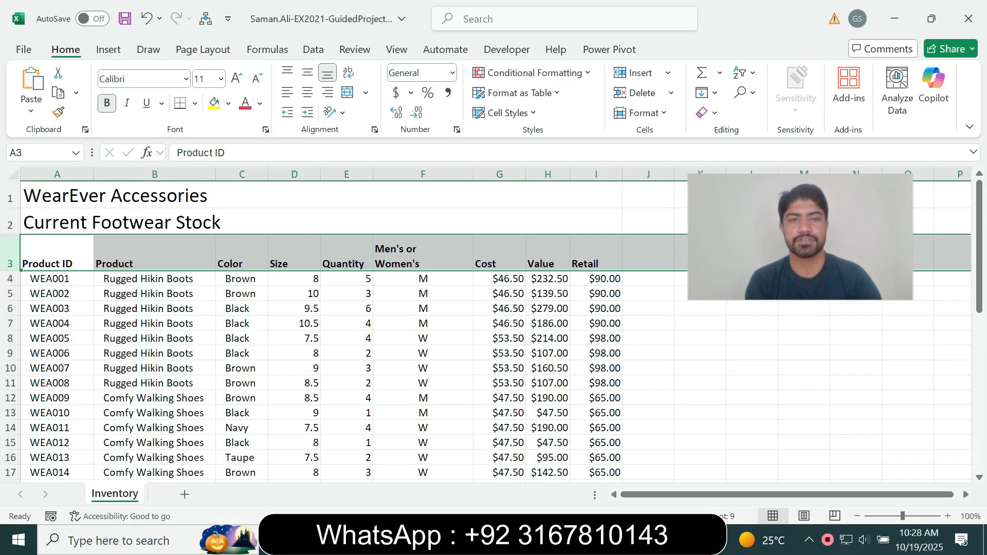
pyautogui.click(42, 152)
pyautogui.write('G40')
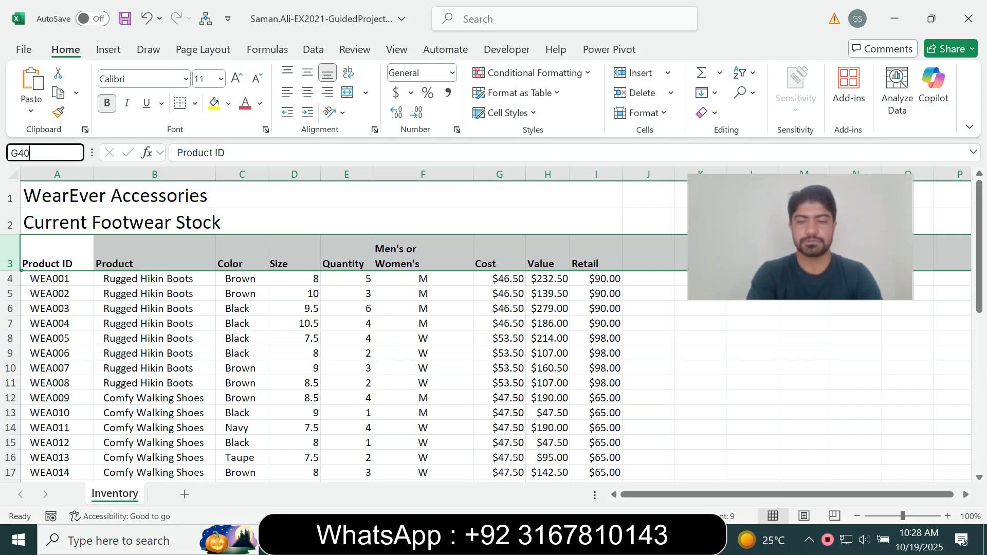
pyautogui.press('Return')
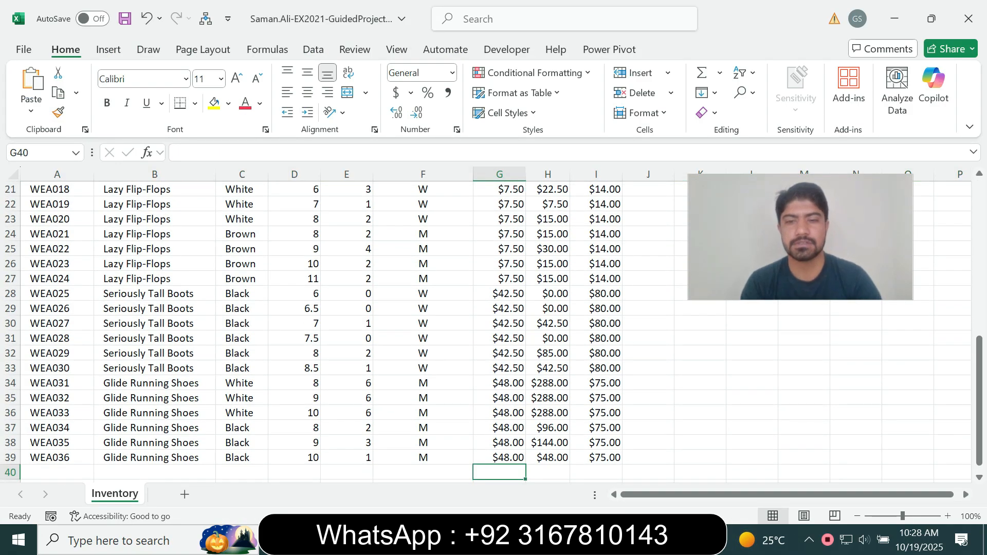
# Copy the label "Current Inventory Value at Cost" from step 10b of the instructions and enter it in cell G40.
pyautogui.hotkey('alt', 'Tab')
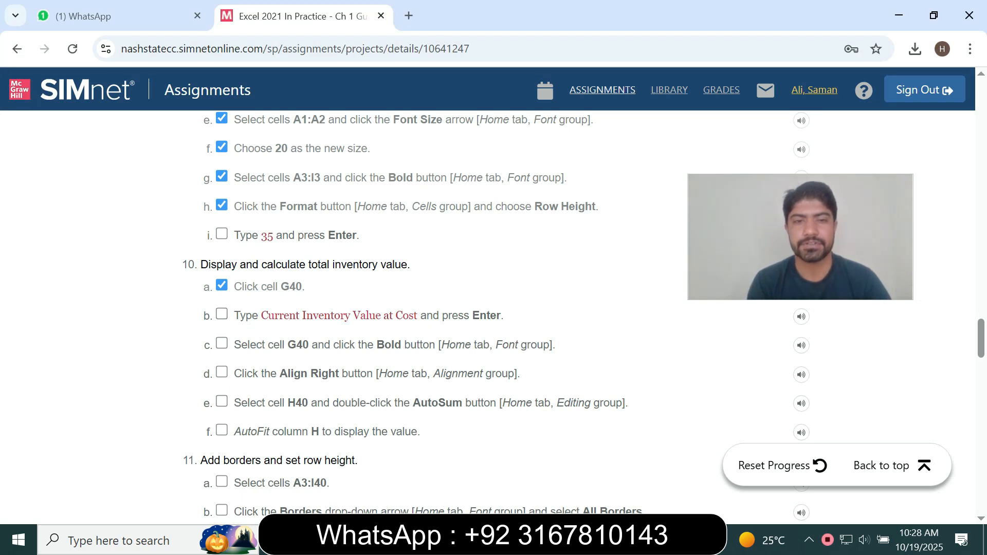
pyautogui.moveTo(261, 315); pyautogui.dragTo(420, 315)
pyautogui.hotkey('ctrl', 'c')
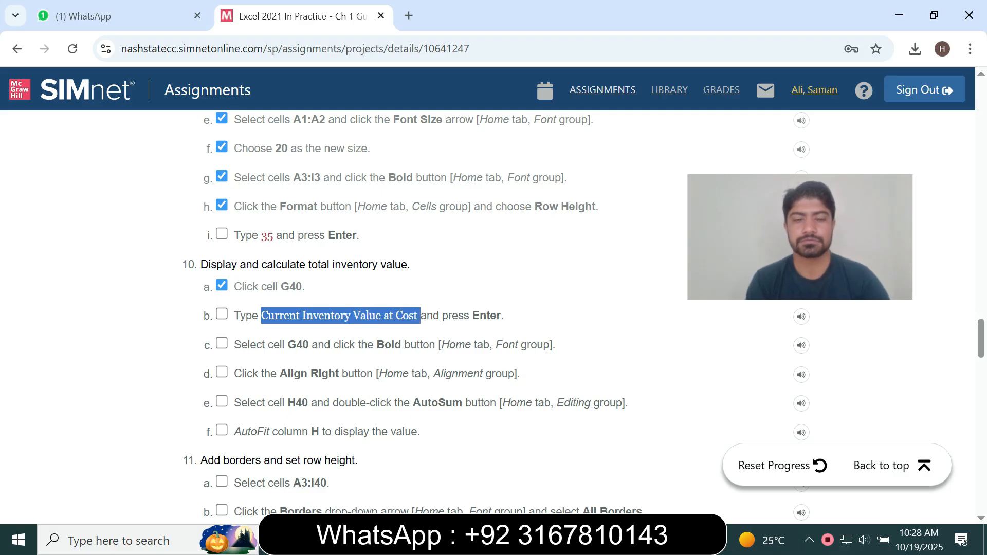
pyautogui.hotkey('alt', 'Tab')
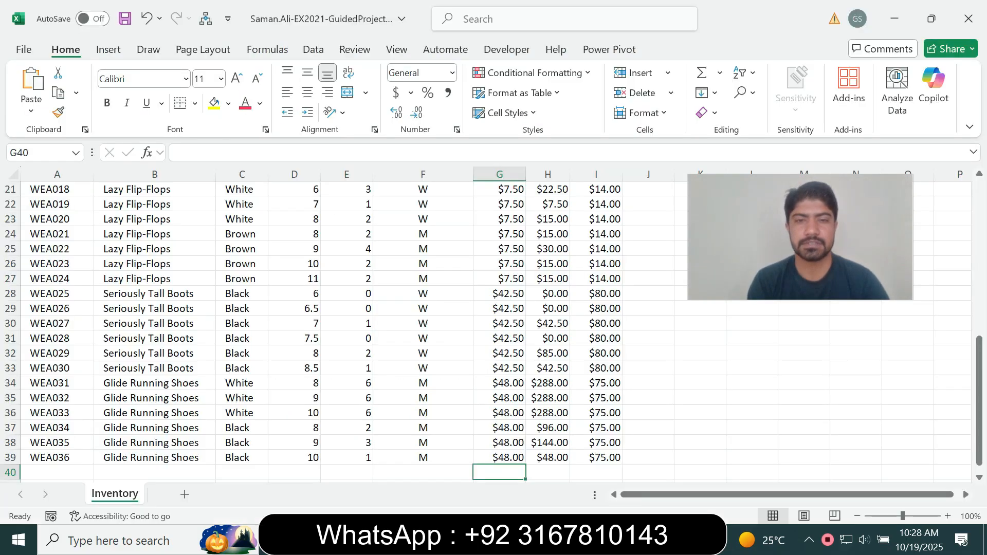
pyautogui.press('F2')
pyautogui.hotkey('ctrl', 'v')
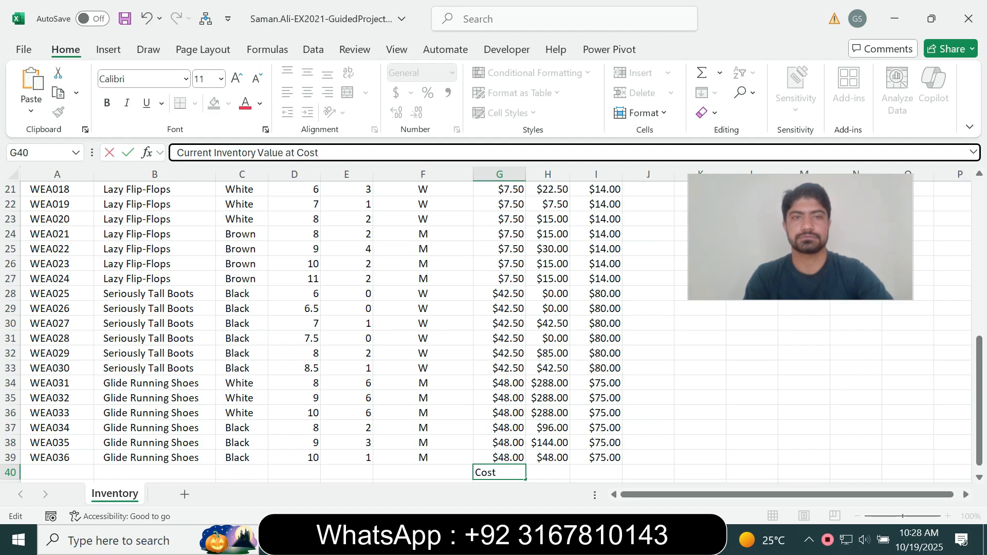
pyautogui.press('Return')
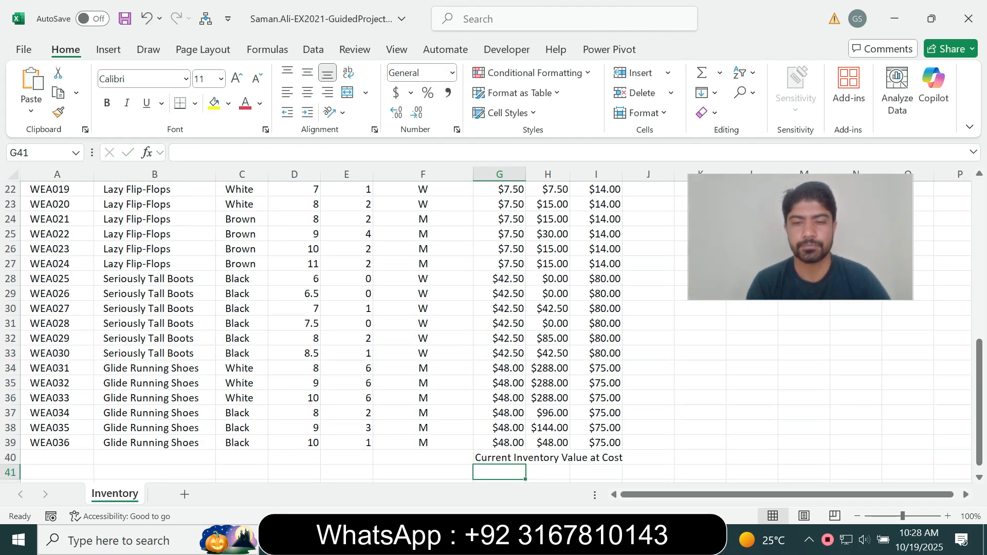
# Check off step 10c in the assignment instructions and make the label in cell G40 bold.
pyautogui.hotkey('alt', 'Tab')
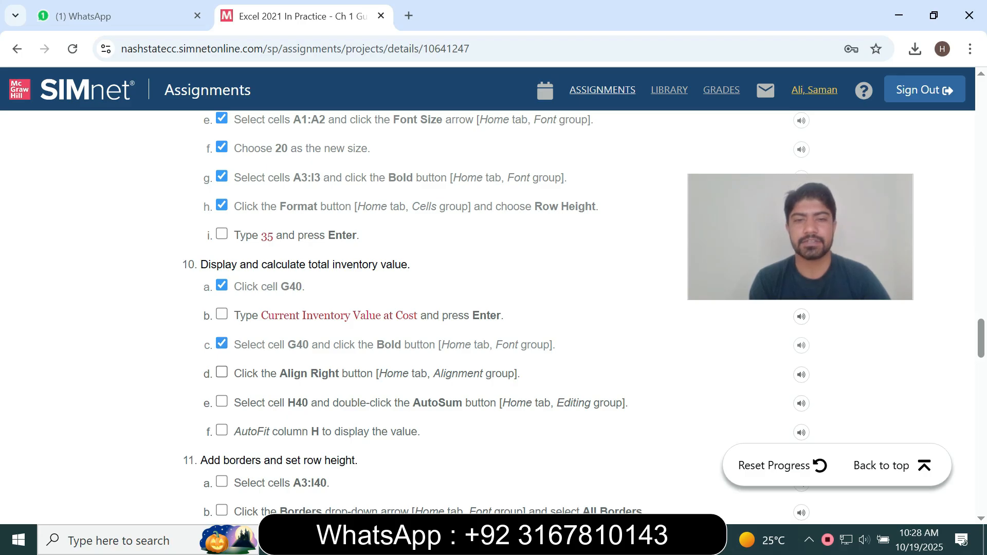
pyautogui.hotkey('alt', 'Tab')
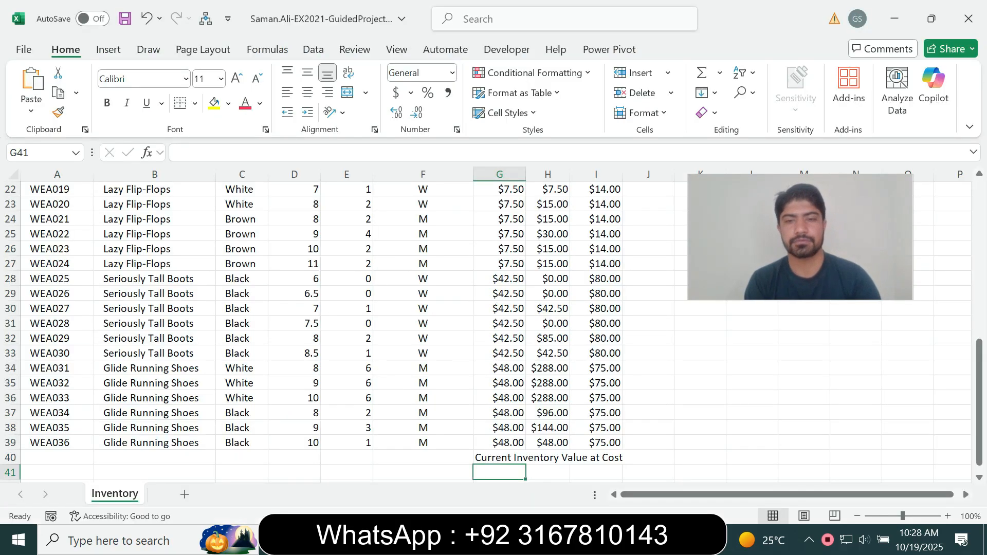
pyautogui.press('Up')
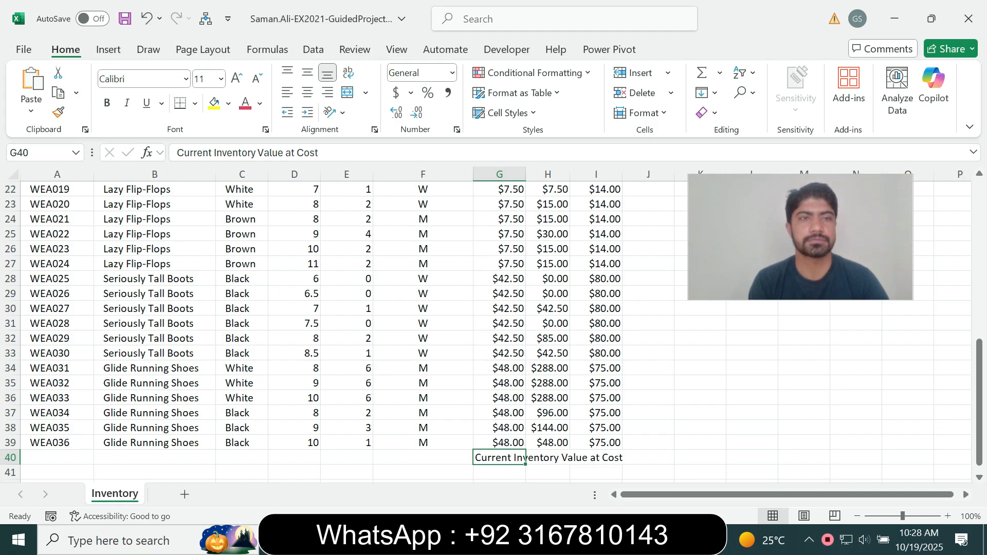
pyautogui.hotkey('ctrl', 'b')
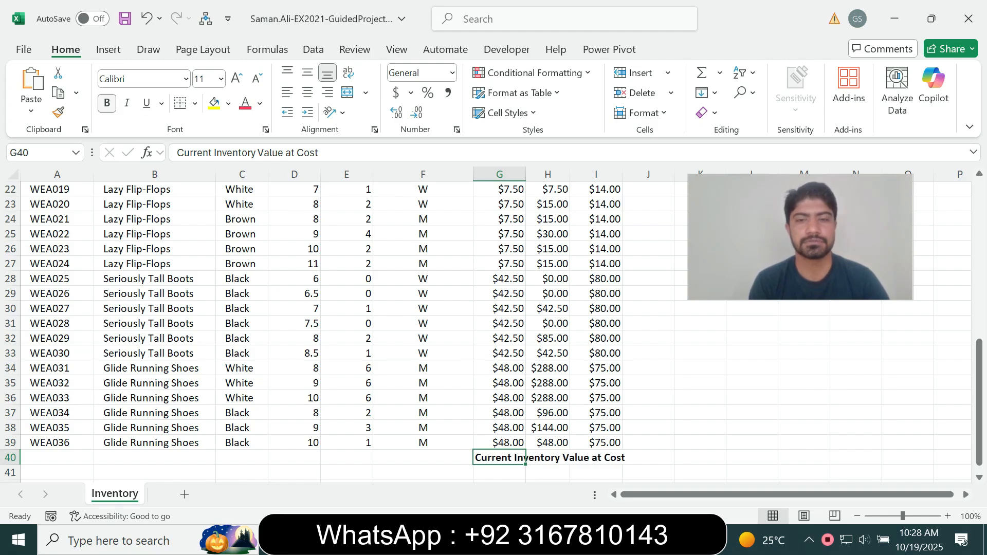
# Check off step 10d in the assignment instructions and right-align the label in cell G40.
pyautogui.hotkey('alt', 'Tab')
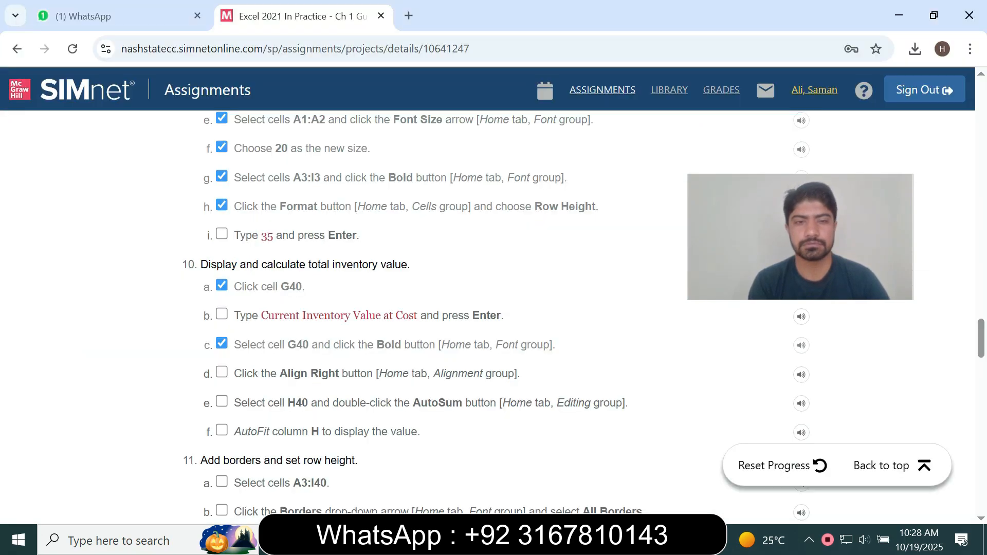
pyautogui.click(221, 372)
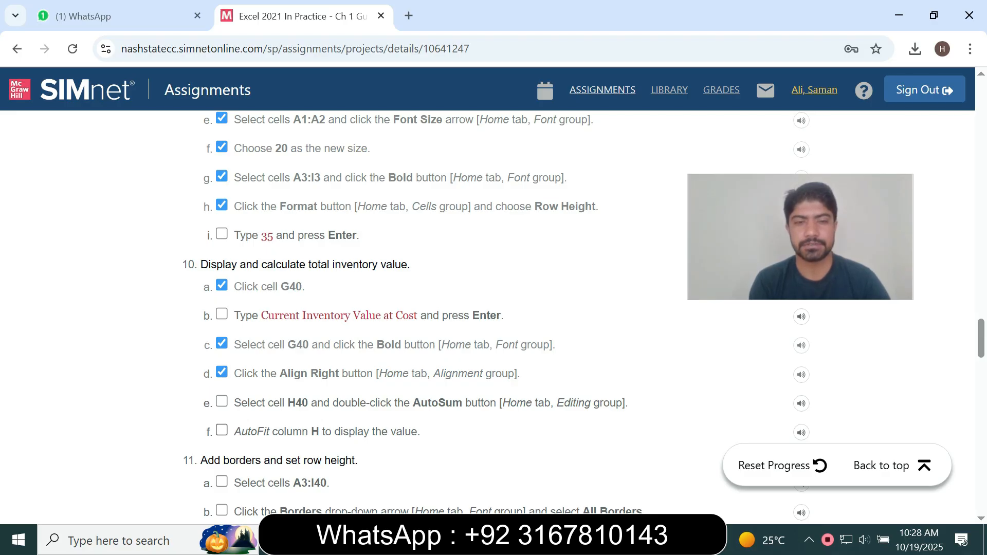
pyautogui.hotkey('alt', 'Tab')
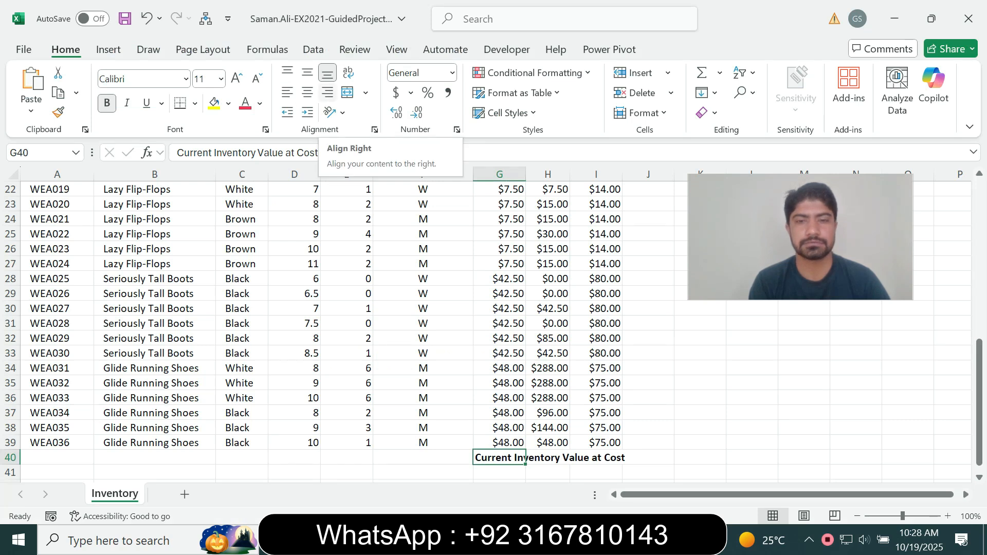
pyautogui.click(327, 92)
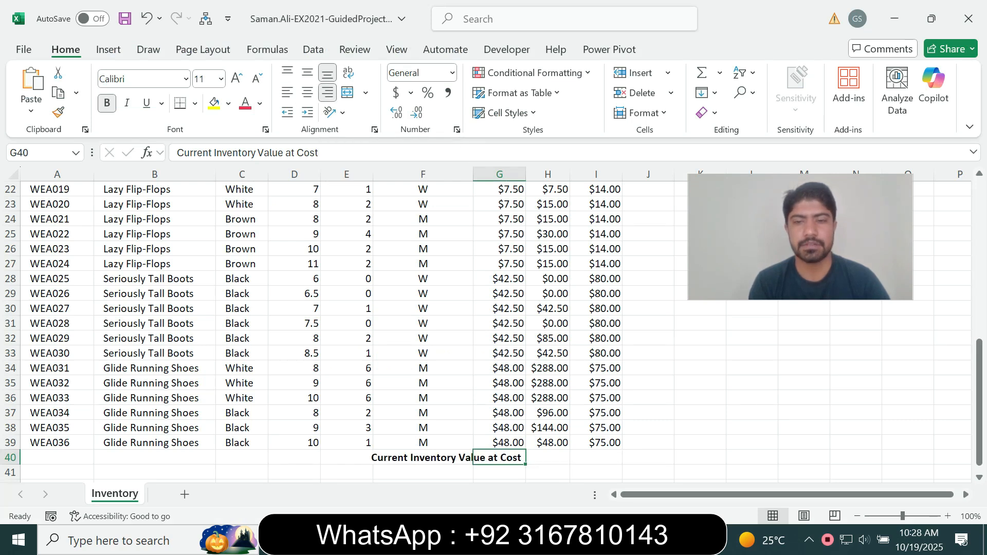
# Check off step 10e in the assignment instructions and use AutoSum in cell H40 to total H4:H39.
pyautogui.hotkey('alt', 'Tab')
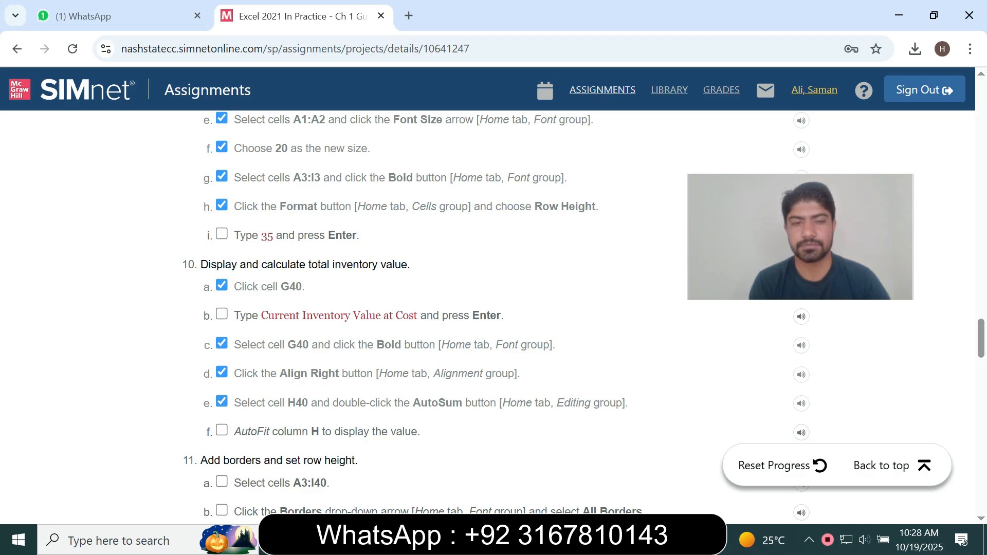
pyautogui.hotkey('alt', 'Tab')
pyautogui.hotkey('alt', 'F3')
pyautogui.write('H40')
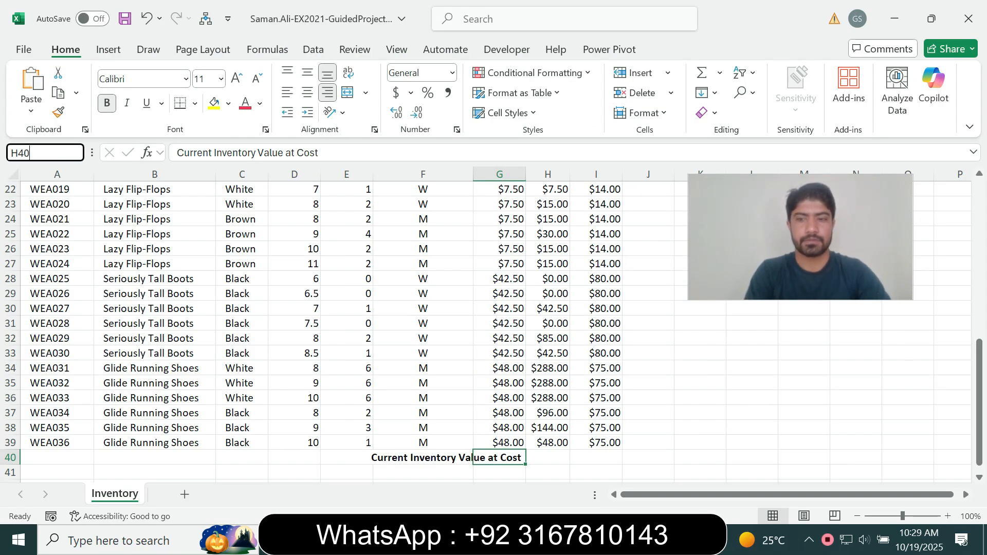
pyautogui.press('Return')
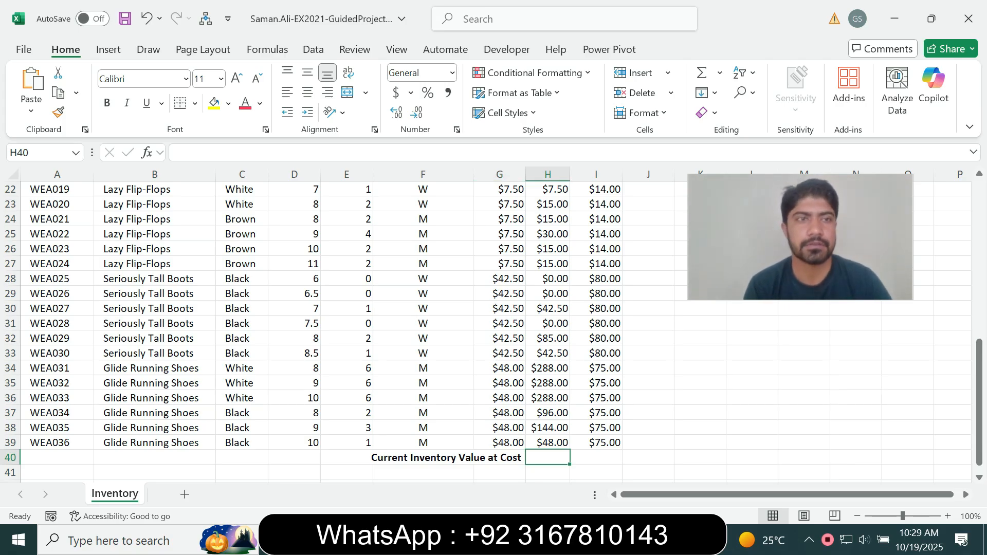
pyautogui.hotkey('alt', 'h')
pyautogui.press('u')
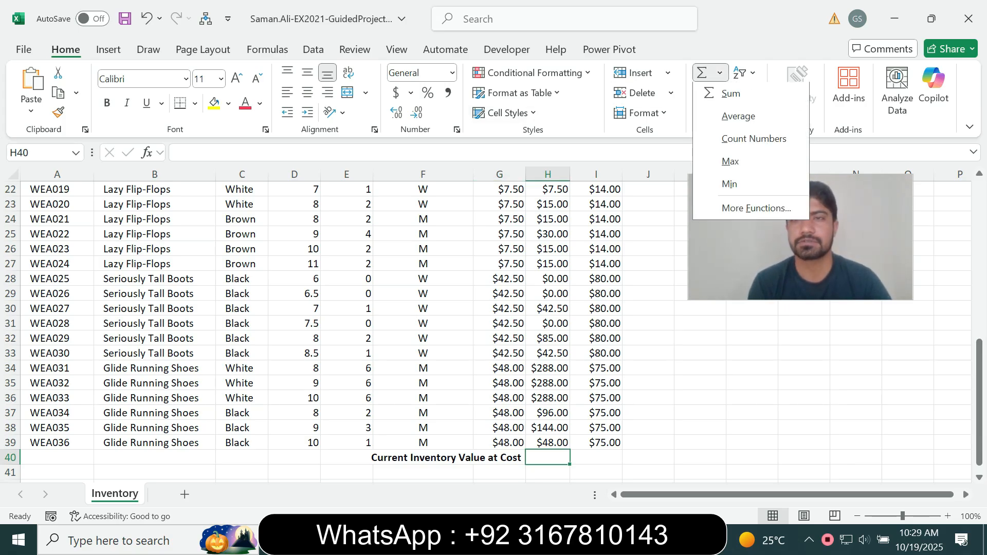
pyautogui.press('s')
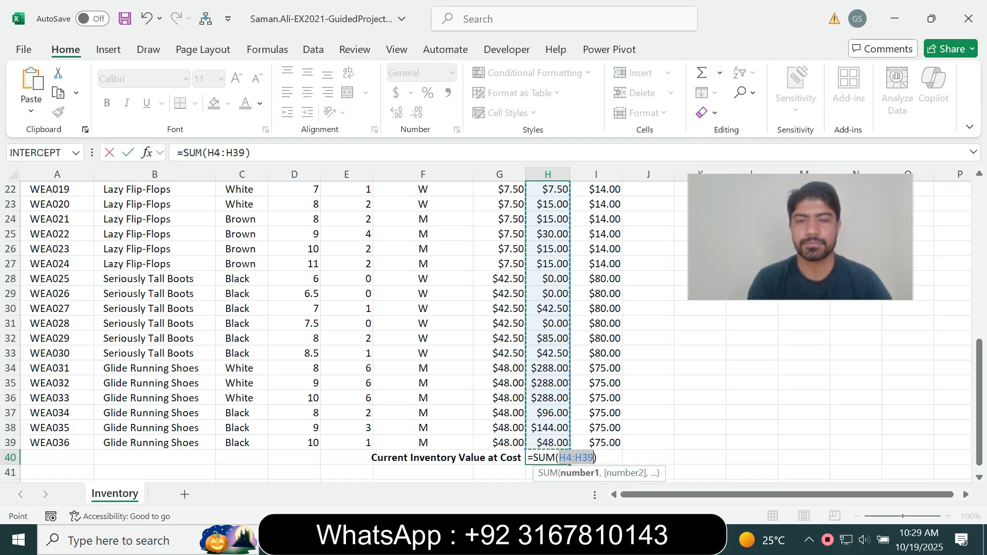
pyautogui.press('Return')
# Check off step 10f in the assignment instructions and AutoFit the width of column H.
pyautogui.hotkey('alt', 'Tab')
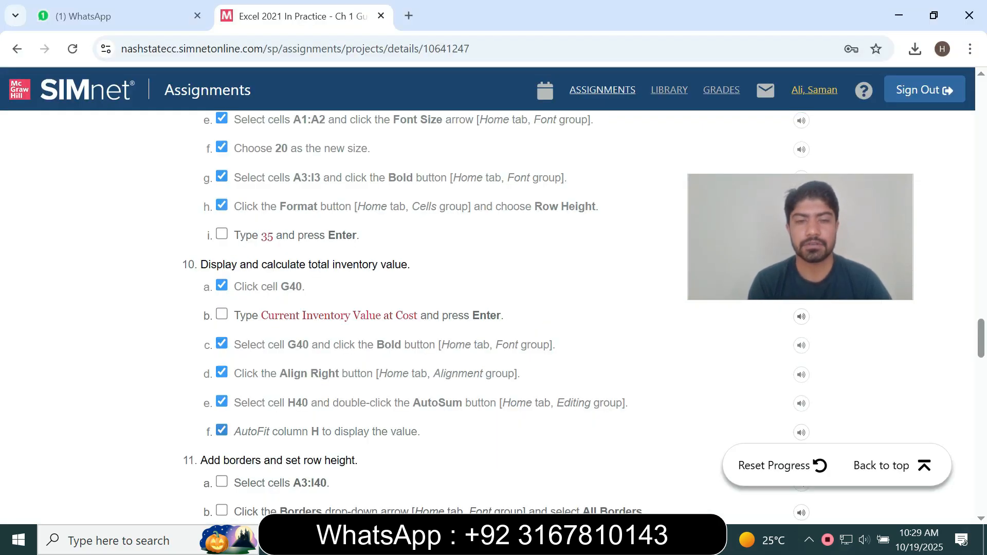
pyautogui.hotkey('alt', 'Tab')
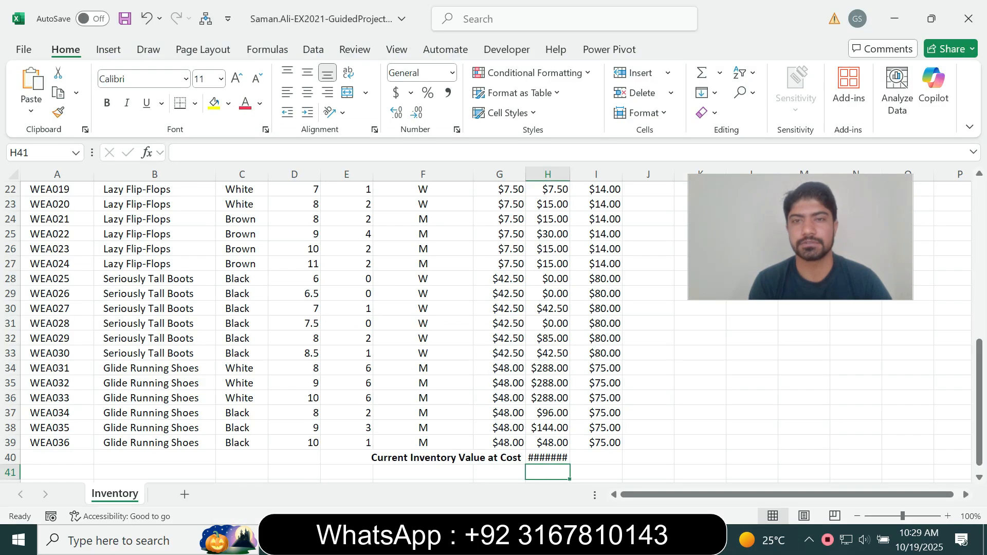
pyautogui.doubleClick(570, 174)
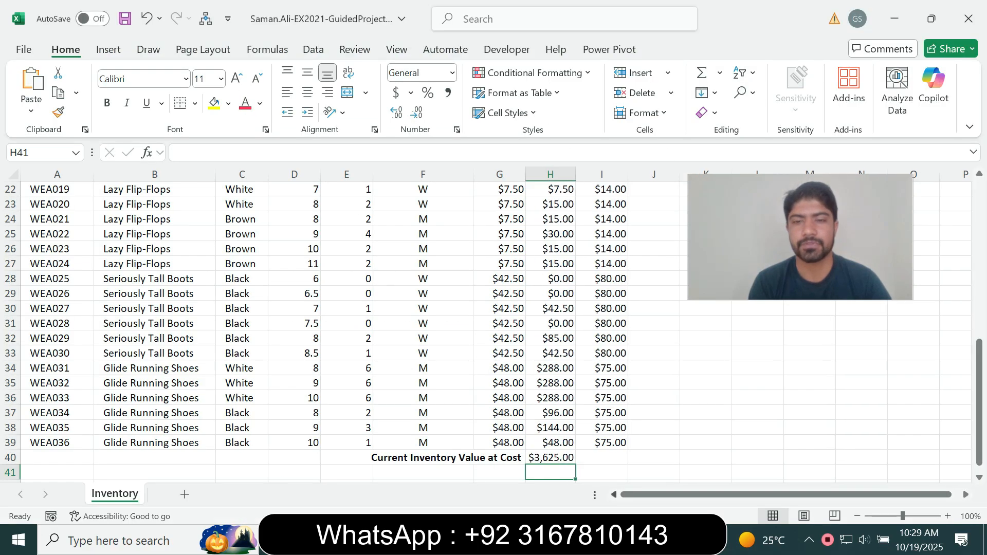
# Return to the assignment instructions and check off step 11a for selecting cells A3:I40.
pyautogui.hotkey('alt', 'Tab')
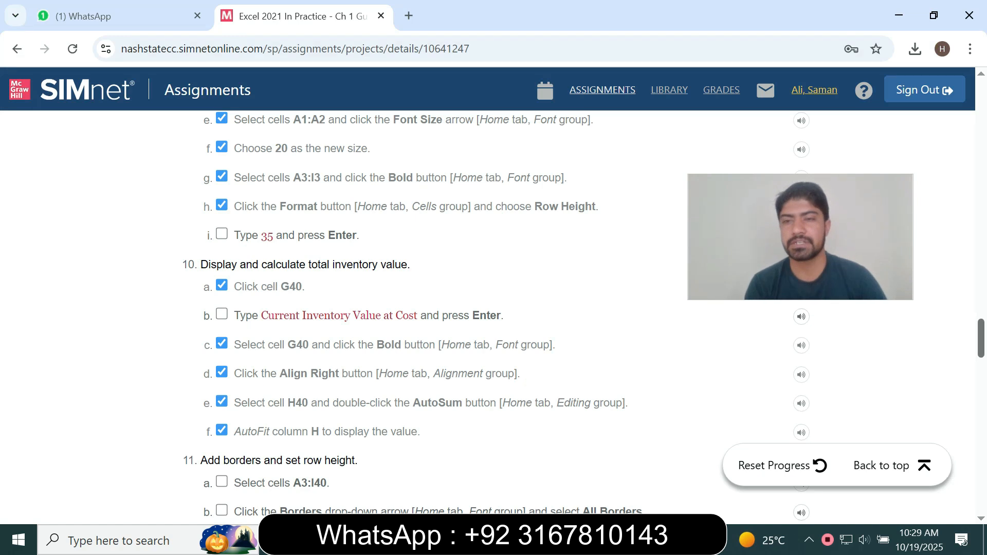
pyautogui.scroll(-4, 494, 308)
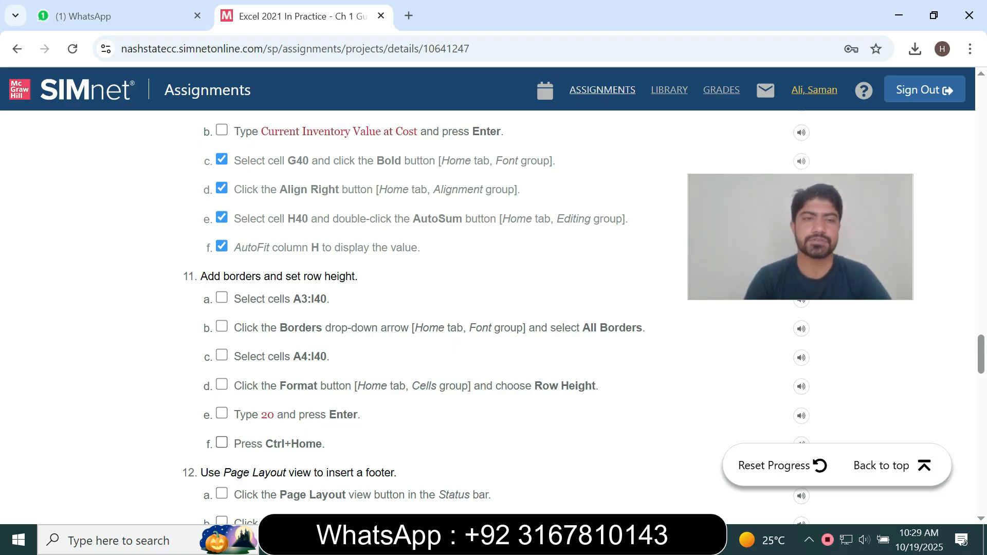
pyautogui.click(222, 298)
# Save the guided project workbook and store a copy under the same file name in the student's folder on the Desktop.
pyautogui.moveTo(981, 354); pyautogui.dragTo(980, 102)
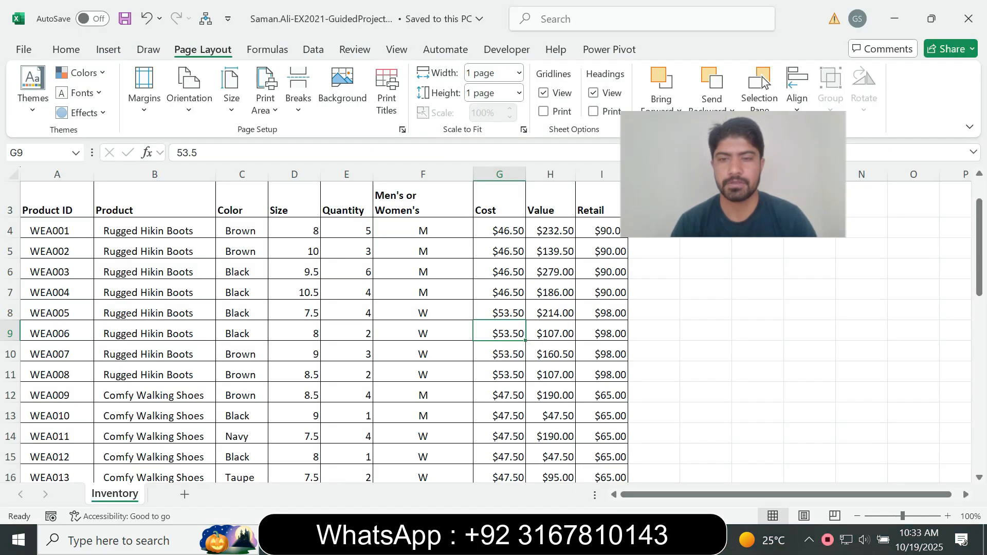
pyautogui.hotkey('alt', 'Tab')
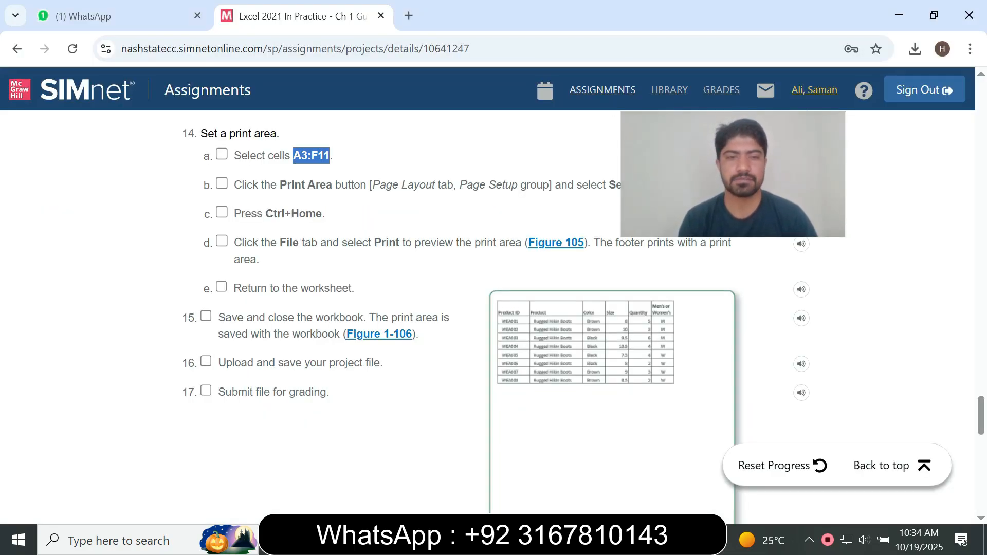
pyautogui.hotkey('ctrl', 's')
pyautogui.hotkey('alt', 'f')
pyautogui.press('a')
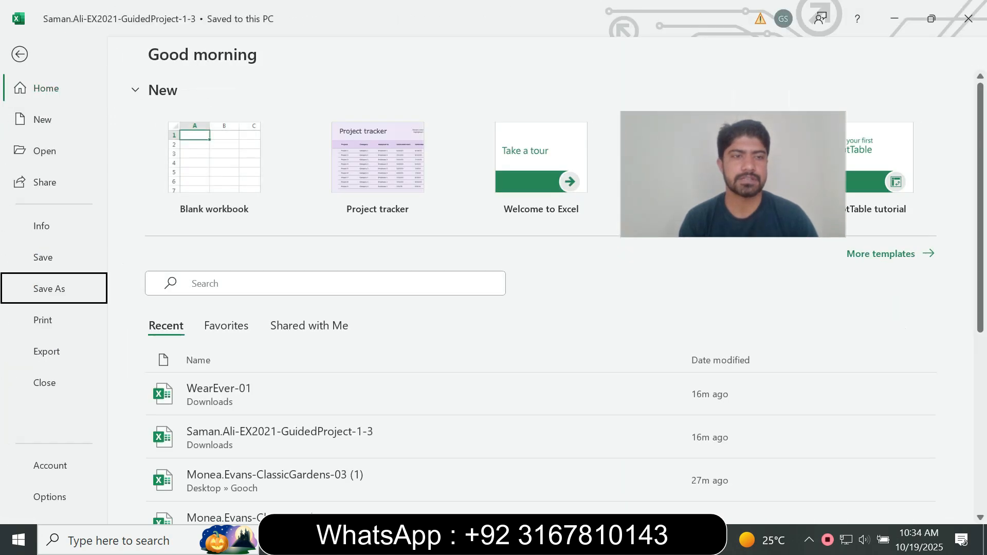
pyautogui.press('o')
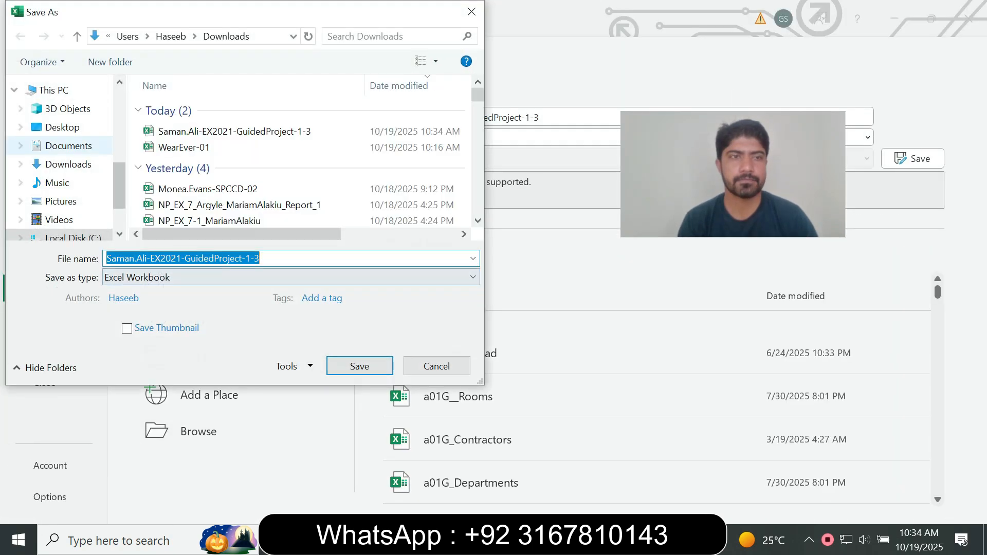
pyautogui.click(62, 128)
pyautogui.scroll(-3, 304, 154)
pyautogui.doubleClick(257, 223)
pyautogui.press('Return')
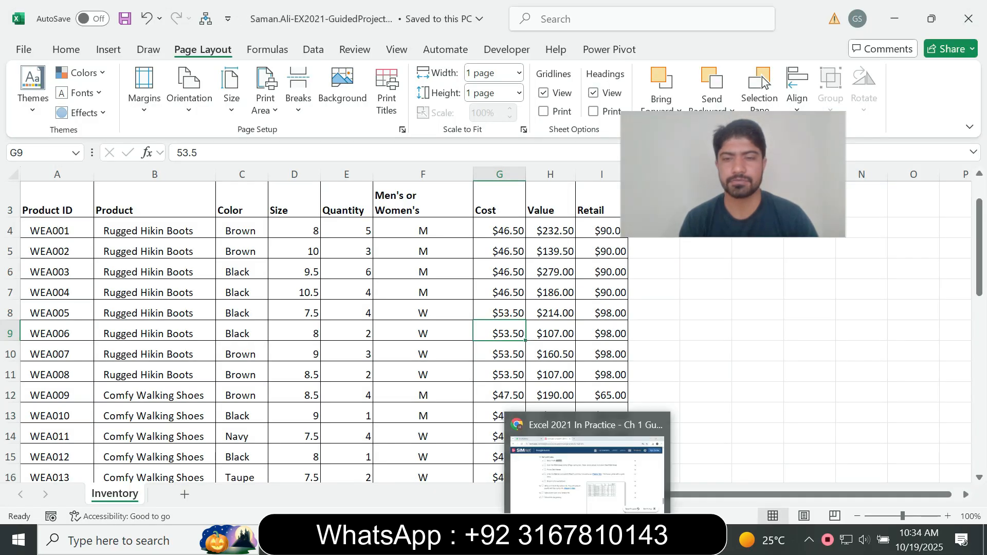
# Switch to the SIMnet assignment page, upload the guided project workbook from the student's Desktop folder, and submit it for grading.
pyautogui.hotkey('alt', 'Tab')
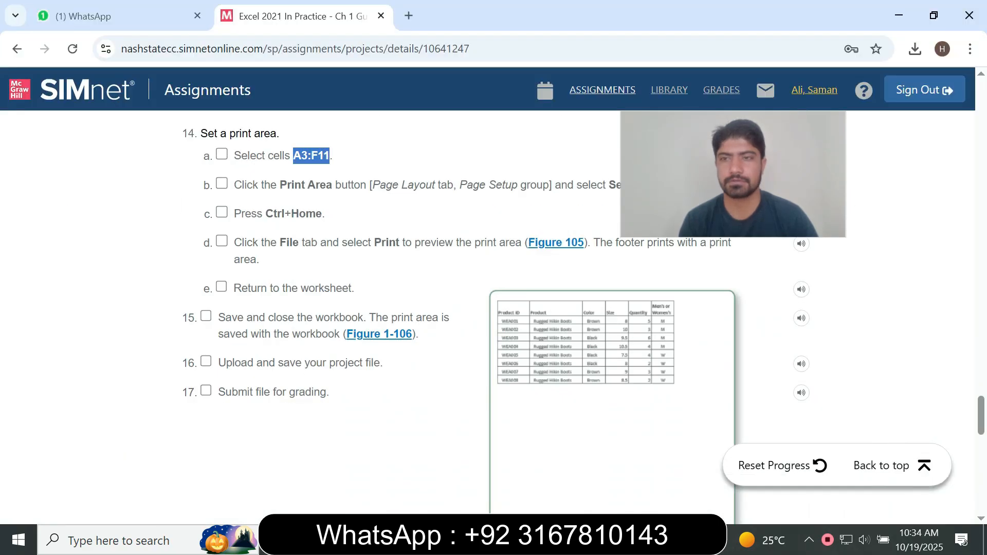
pyautogui.scroll(20, 493, 309)
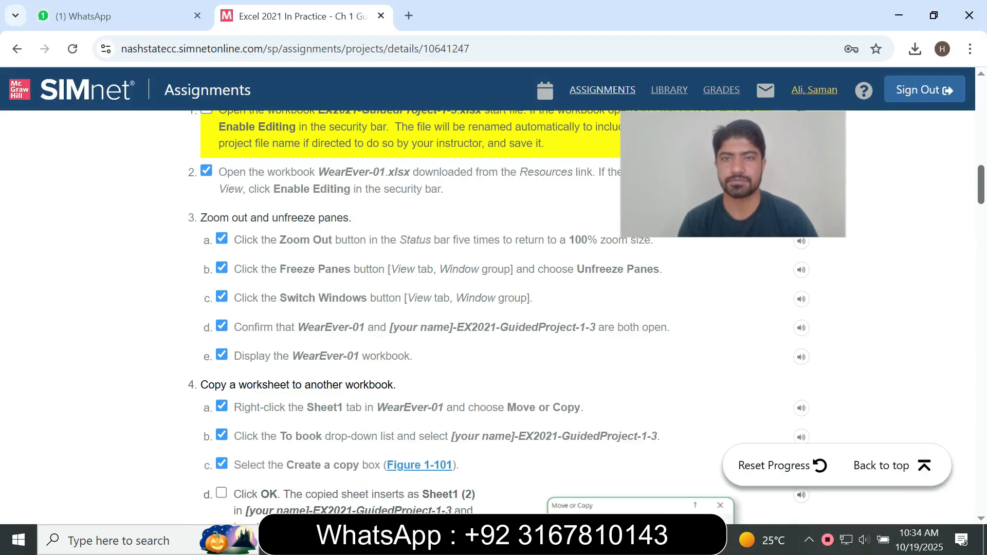
pyautogui.scroll(12, 493, 309)
pyautogui.click(588, 395)
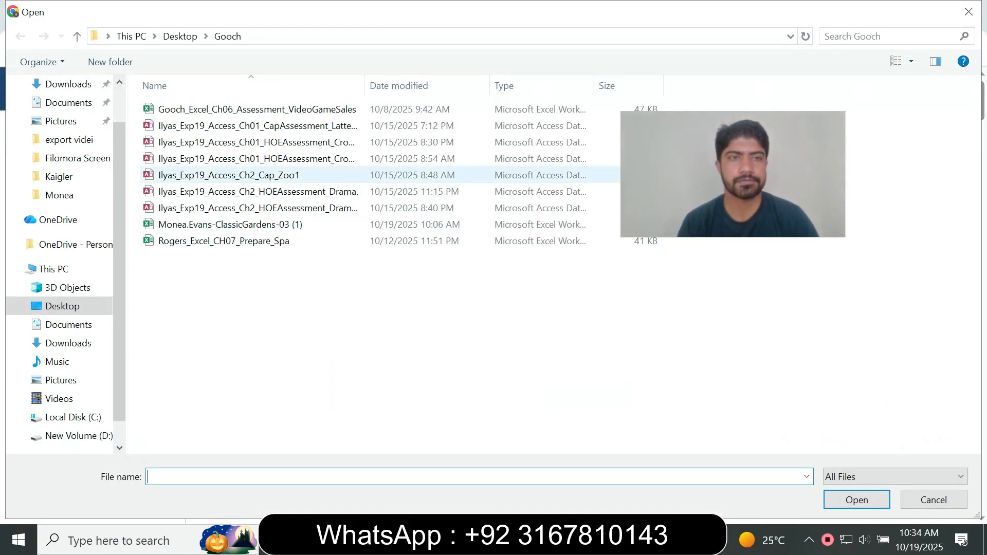
pyautogui.click(62, 306)
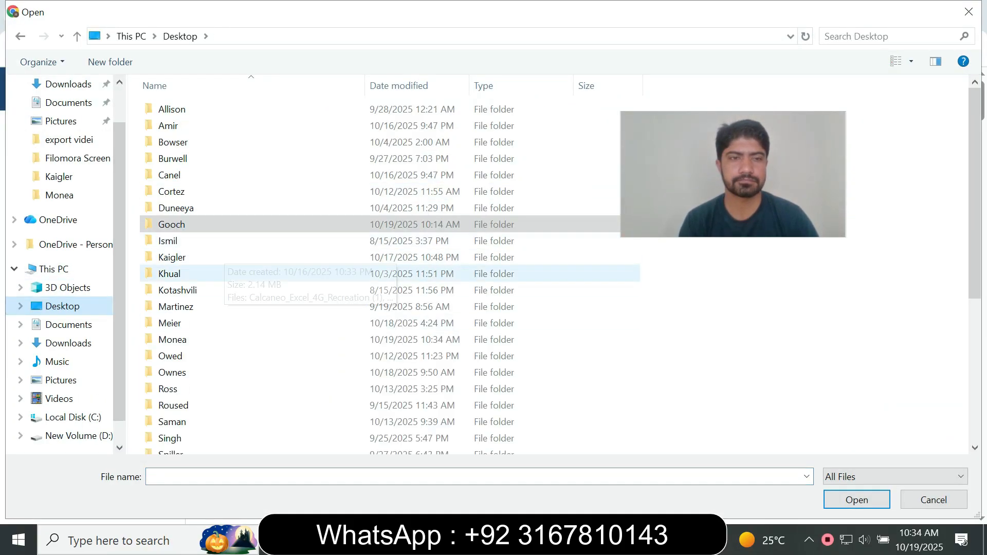
pyautogui.doubleClick(172, 339)
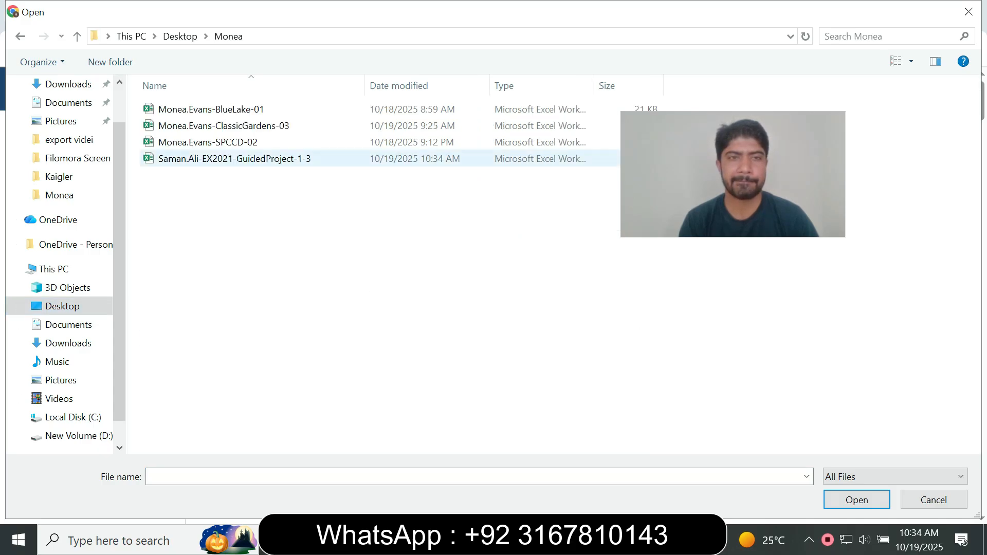
pyautogui.click(234, 158)
pyautogui.click(856, 500)
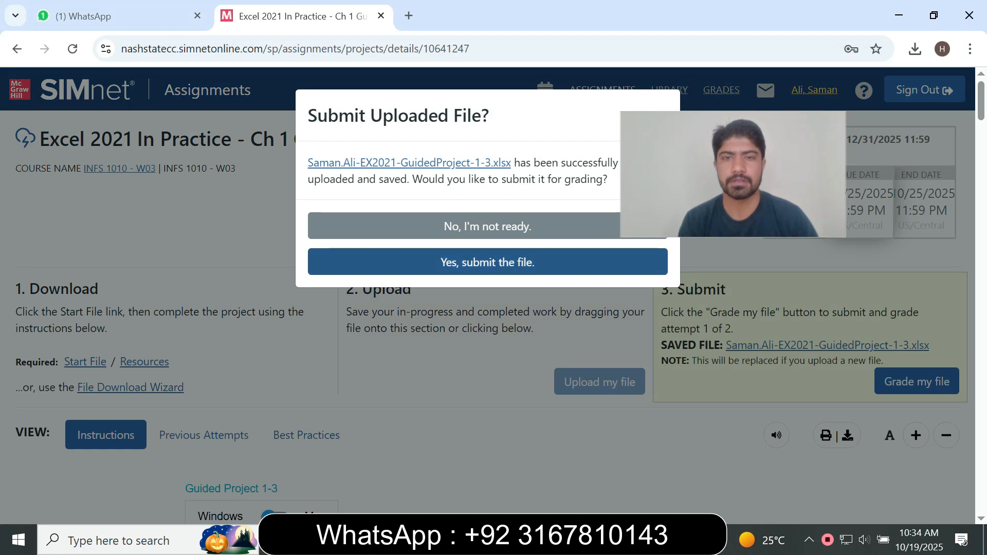
pyautogui.click(487, 262)
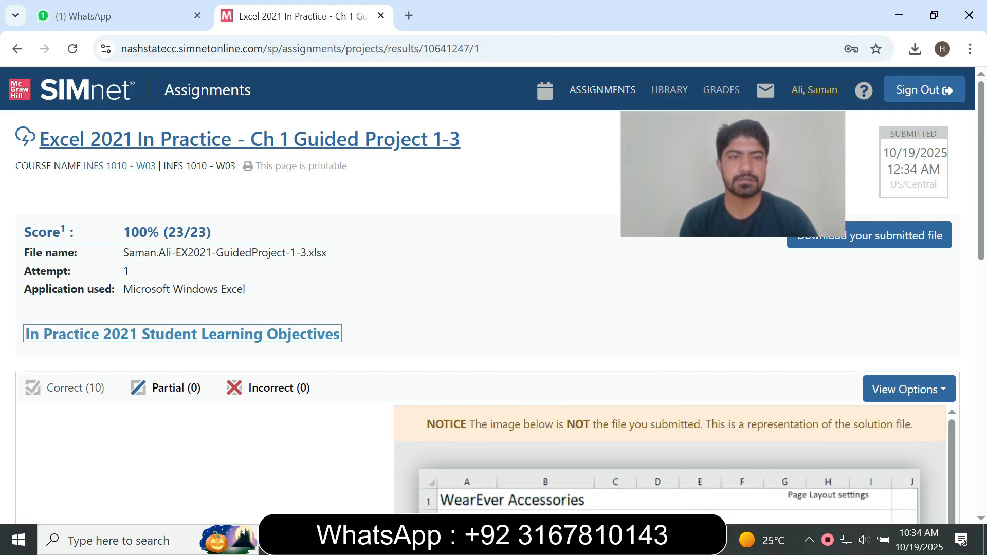
# Examine the score and grading results of the submitted Guided Project 1-3 attempt.
pyautogui.moveTo(123, 231); pyautogui.dragTo(211, 231)
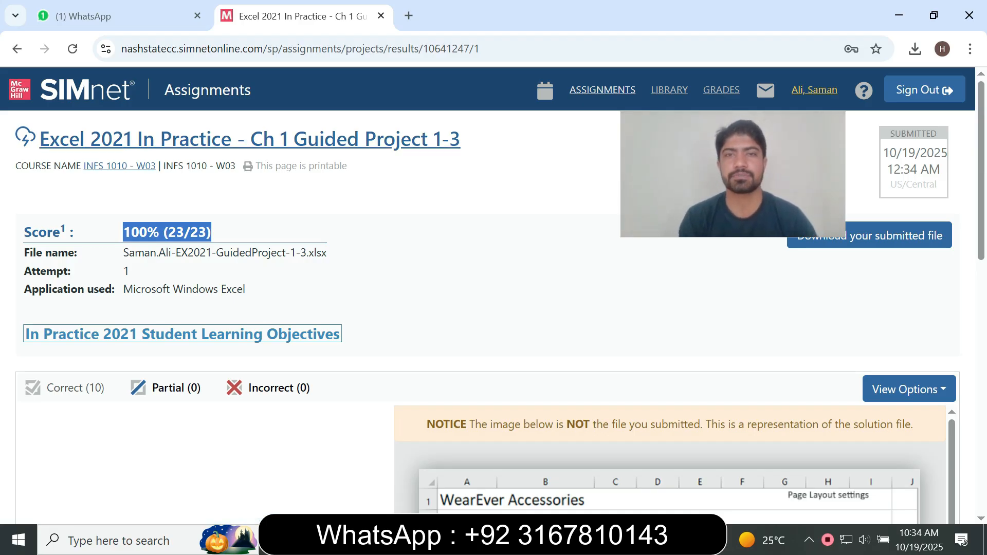
pyautogui.click(227, 234)
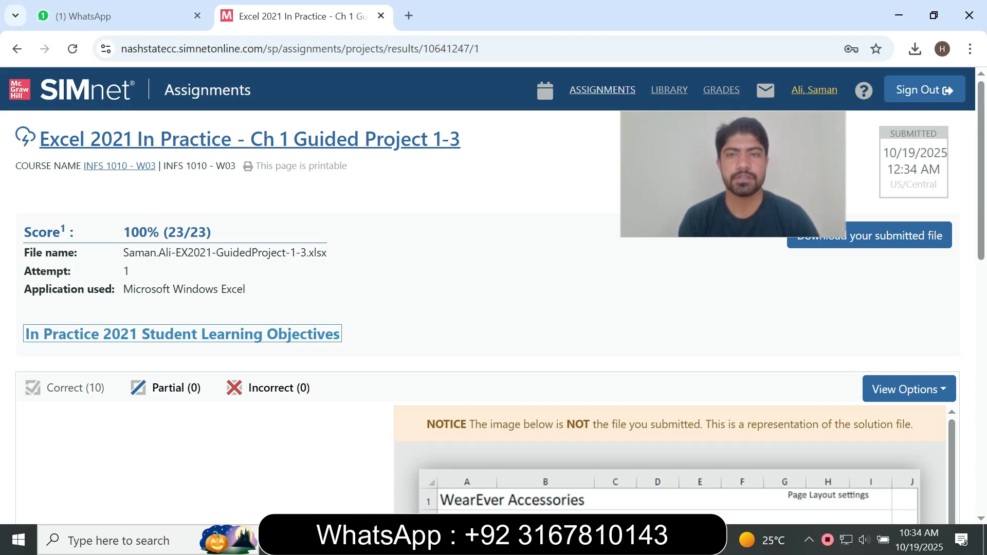
pyautogui.scroll(-5, 494, 309)
pyautogui.scroll(5, 493, 308)
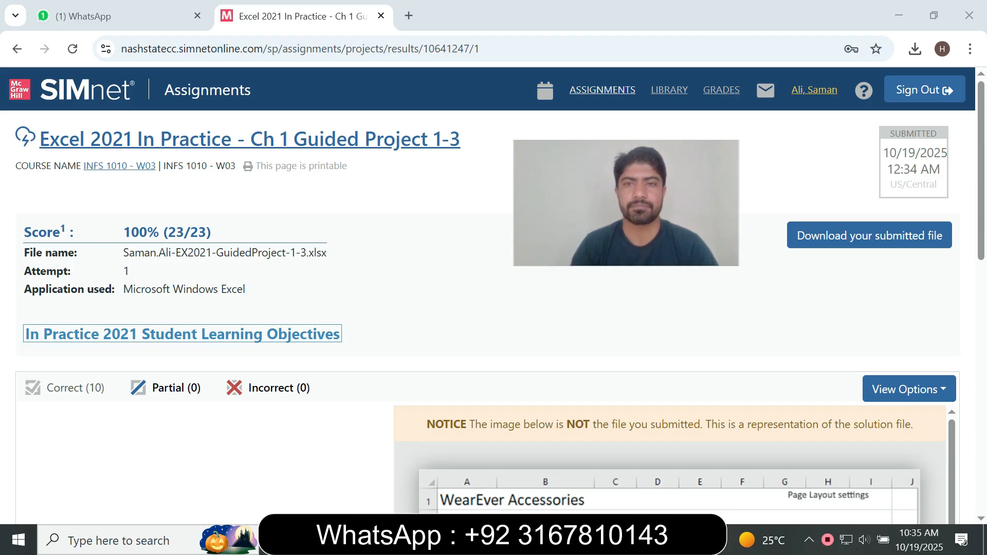
pyautogui.moveTo(124, 233); pyautogui.dragTo(206, 233)
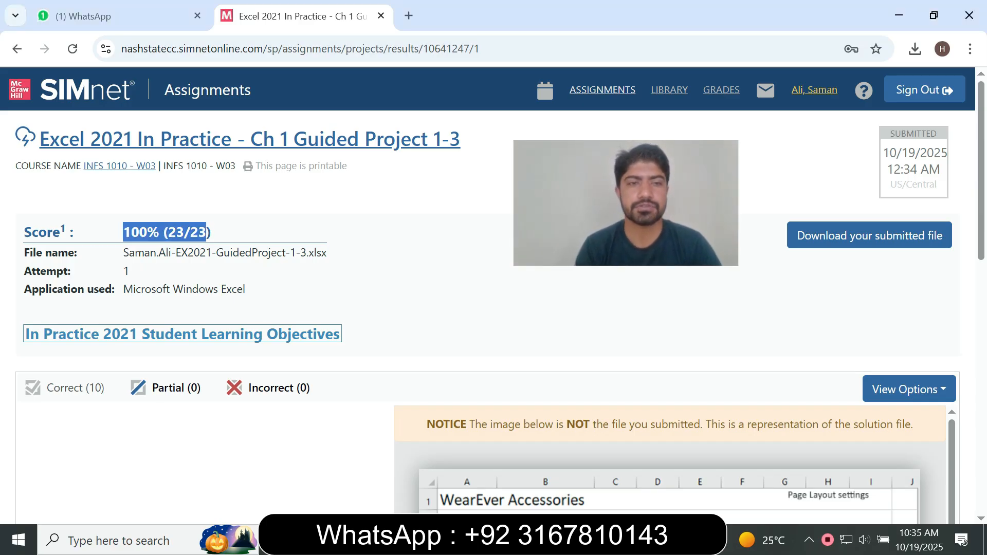